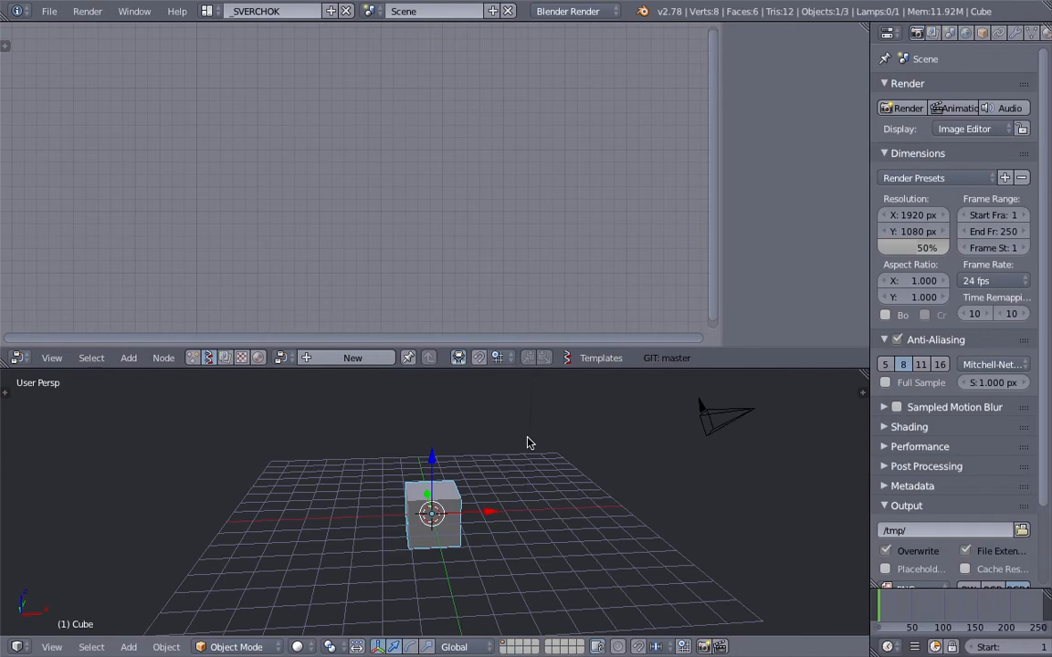
Step: Delete all objects from the default scene to leave the 3D view empty
{"action": "middle_click_drag", "start_coordinate": [528, 446], "coordinate": [512, 479]}
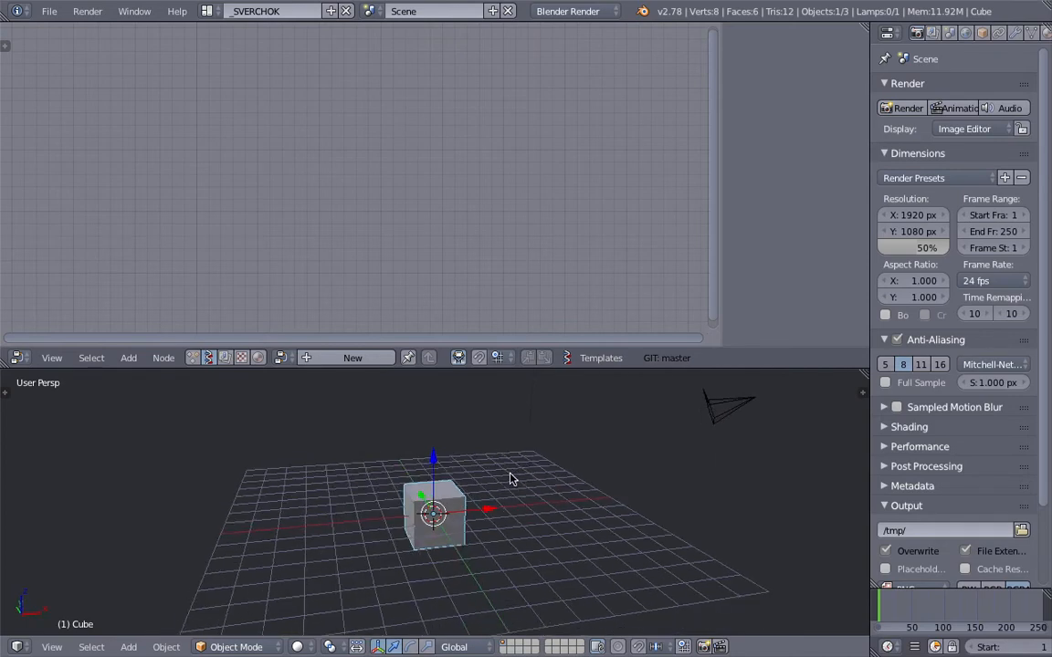
{"action": "scroll", "coordinate": [512, 479], "scroll_direction": "up", "scroll_amount": 2}
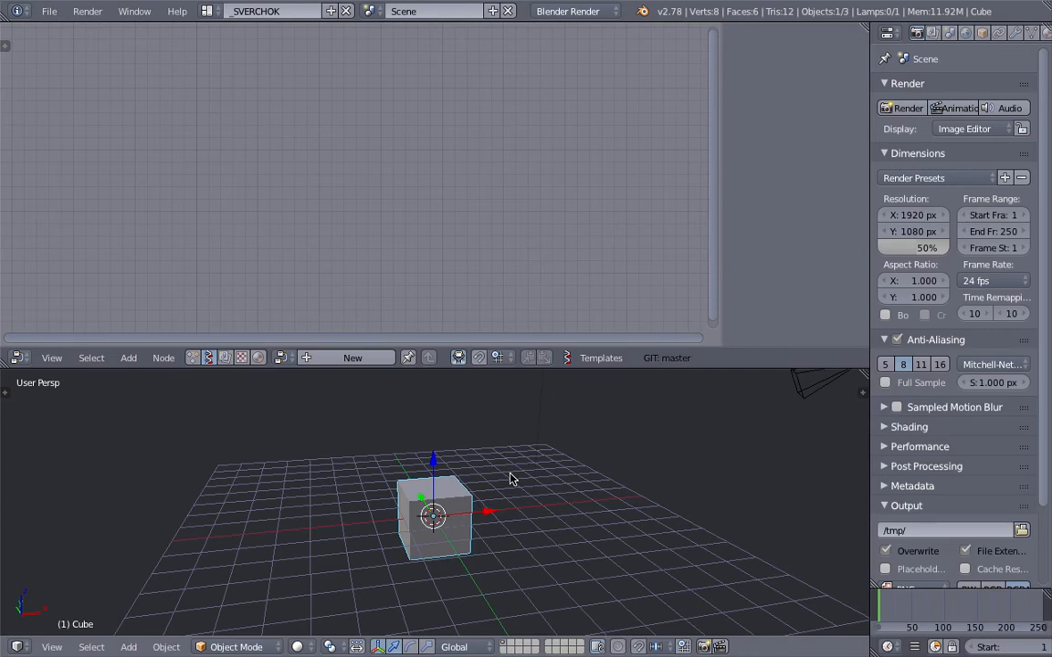
{"action": "middle_click_drag", "start_coordinate": [505, 474], "coordinate": [529, 474]}
{"action": "scroll", "coordinate": [528, 474], "scroll_direction": "down", "scroll_amount": 1}
{"action": "key", "text": "a"}
{"action": "key", "text": "a"}
{"action": "key", "text": "x"}
{"action": "left_click", "coordinate": [534, 475]}
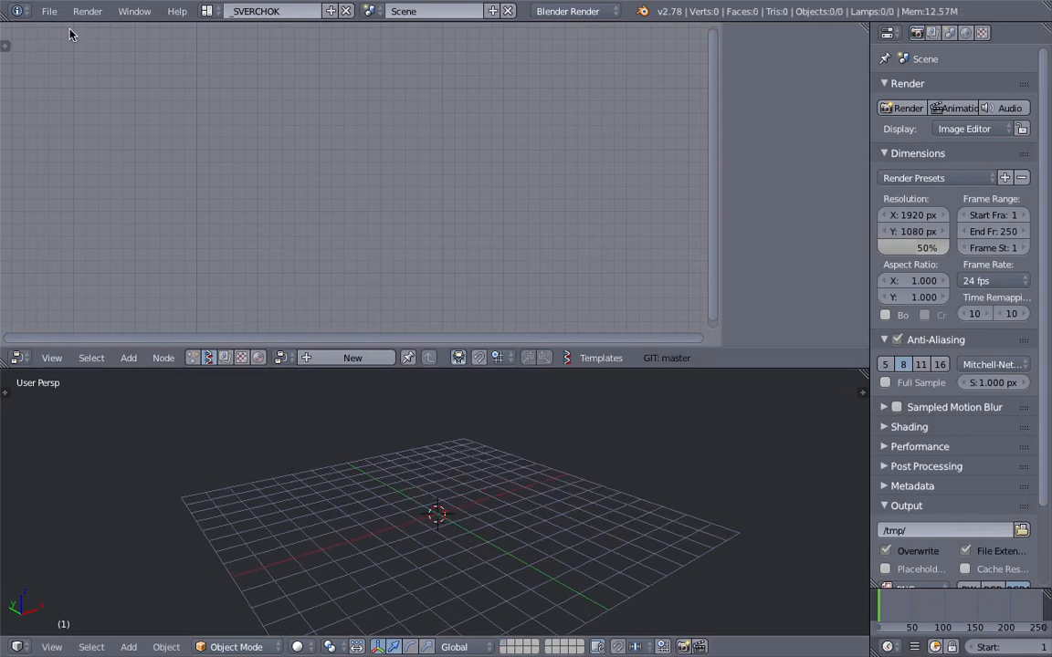
Step: Hide the node editor's side region and create a new Sverchok node tree
{"action": "left_click", "coordinate": [49, 11]}
{"action": "left_click_drag", "start_coordinate": [720, 96], "coordinate": [913, 108]}
{"action": "middle_click_drag", "start_coordinate": [516, 422], "coordinate": [444, 434]}
{"action": "left_click", "coordinate": [362, 358]}
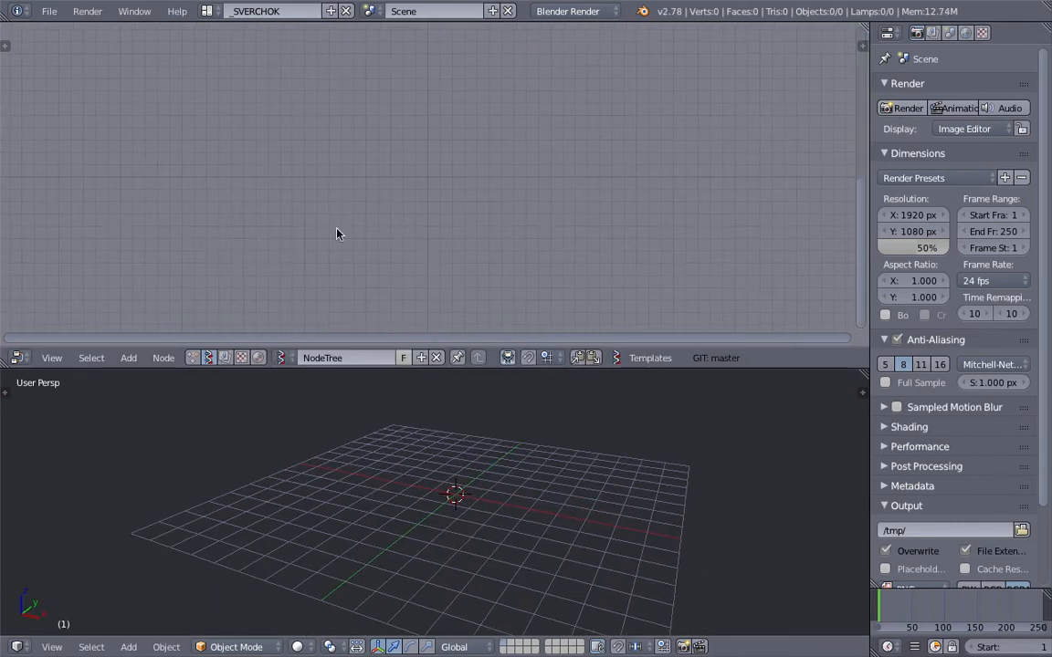
Step: Add a Plane MK2 node and a Viewer Draw node, leaving a gap between them
{"action": "key", "text": "space"}
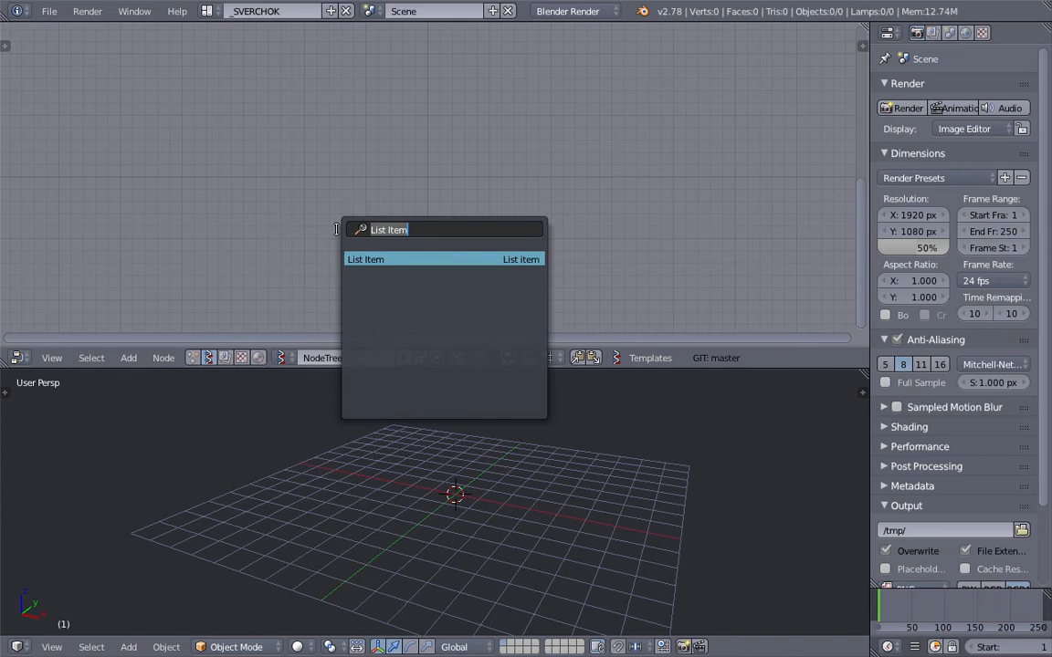
{"action": "type", "text": "plane"}
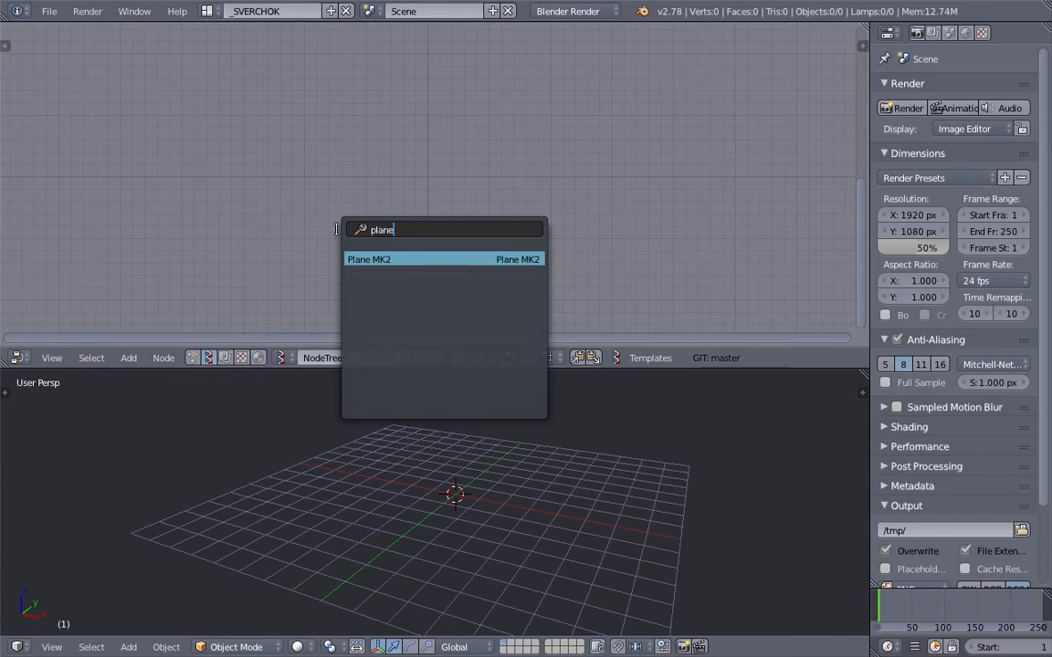
{"action": "key", "text": "Return"}
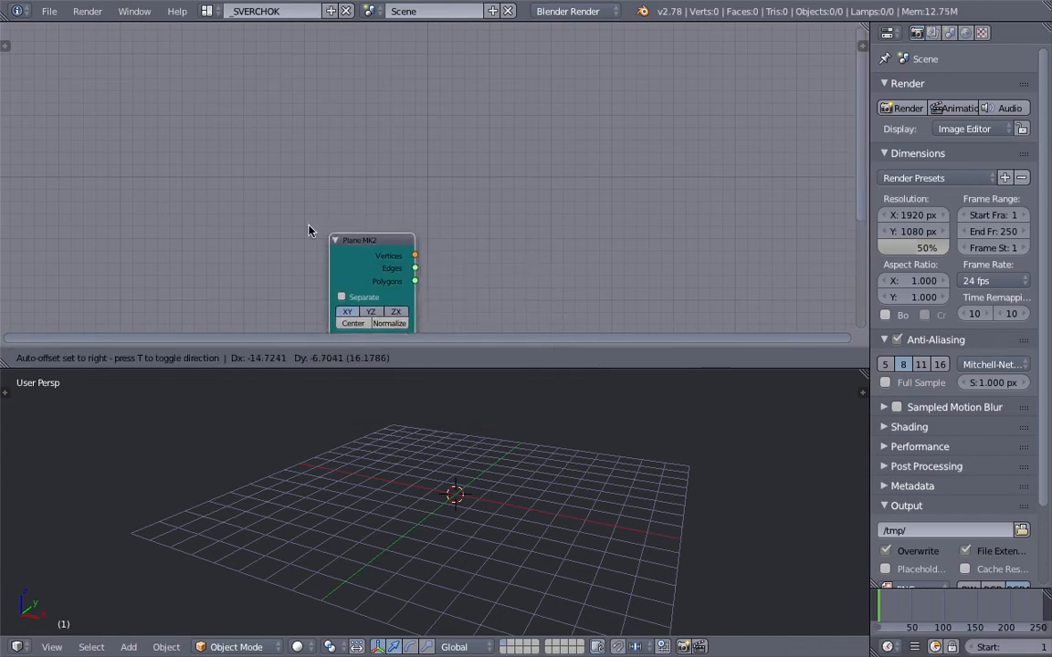
{"action": "left_click", "coordinate": [217, 141]}
{"action": "key", "text": "space"}
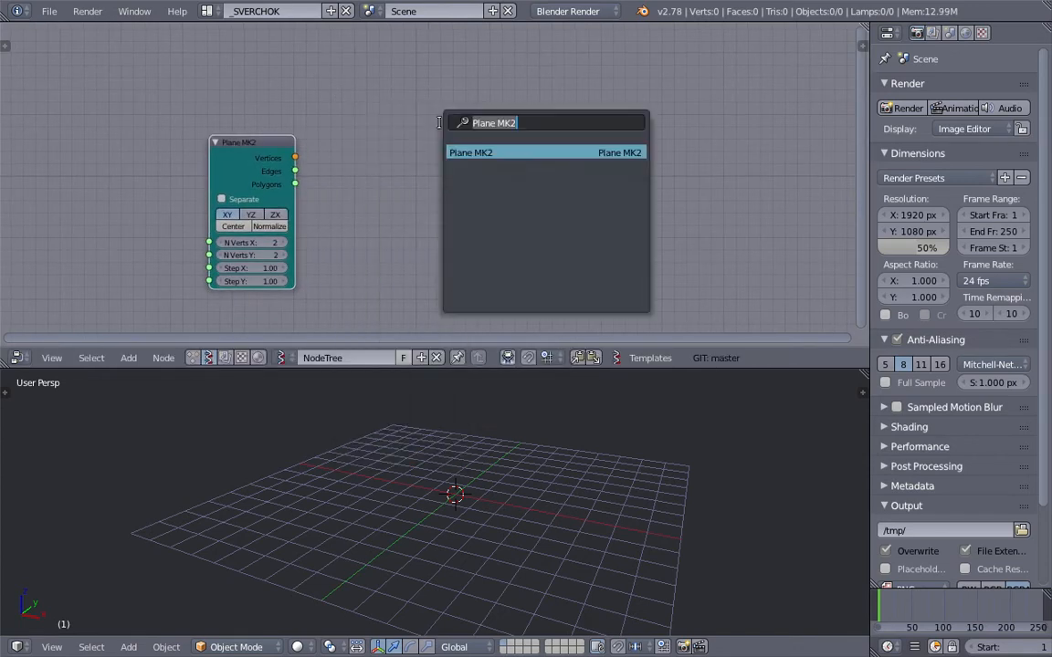
{"action": "type", "text": "view"}
{"action": "key", "text": "Return"}
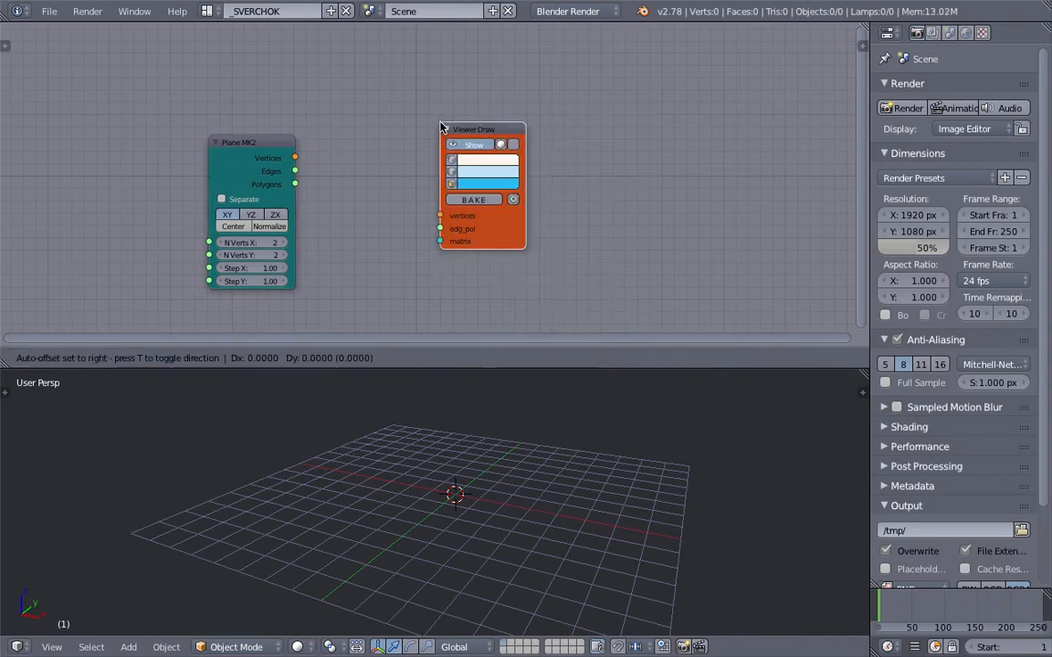
{"action": "left_click", "coordinate": [547, 128]}
Step: Add an Inset Special node between the Plane MK2 and Viewer Draw nodes
{"action": "key", "text": "shift+a"}
{"action": "left_click", "coordinate": [381, 146]}
{"action": "type", "text": "inse"}
{"action": "key", "text": "ctrl+a"}
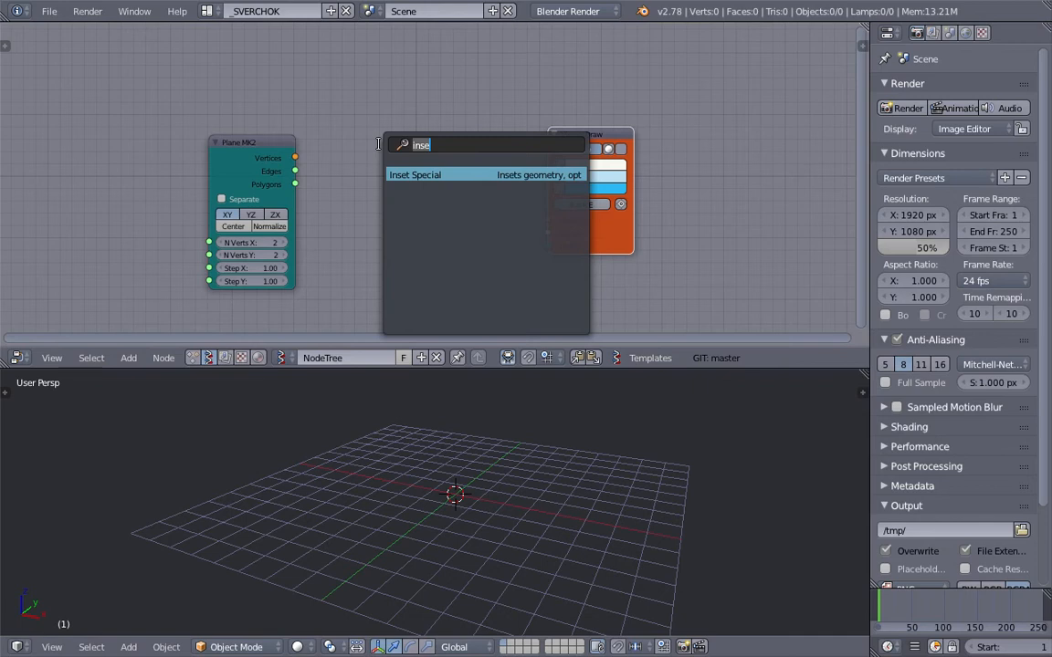
{"action": "key", "text": "Return"}
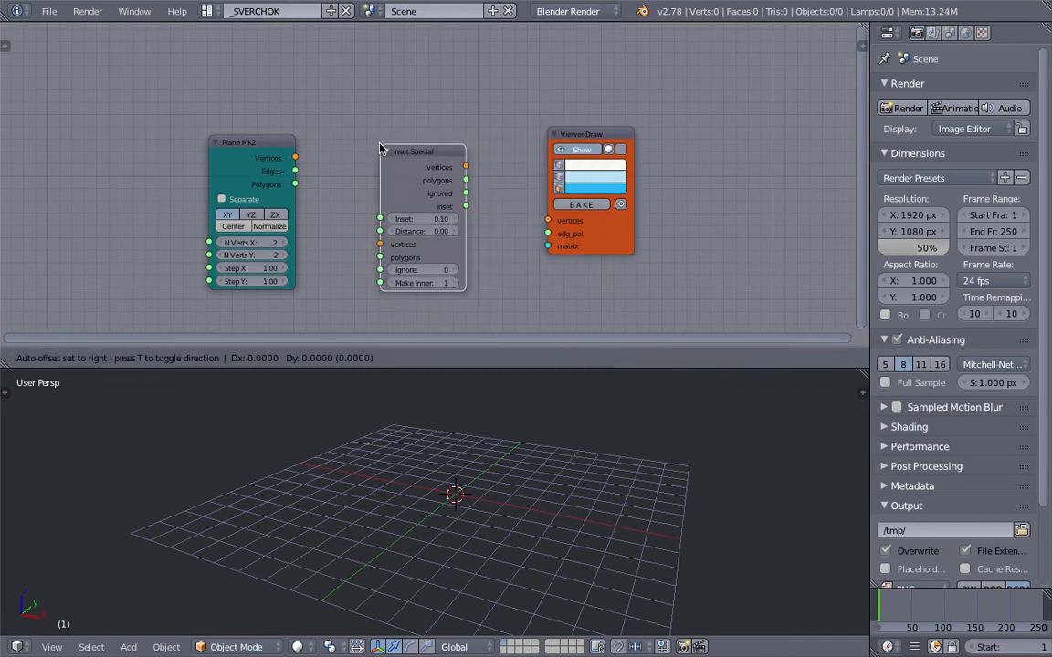
{"action": "left_click", "coordinate": [391, 130]}
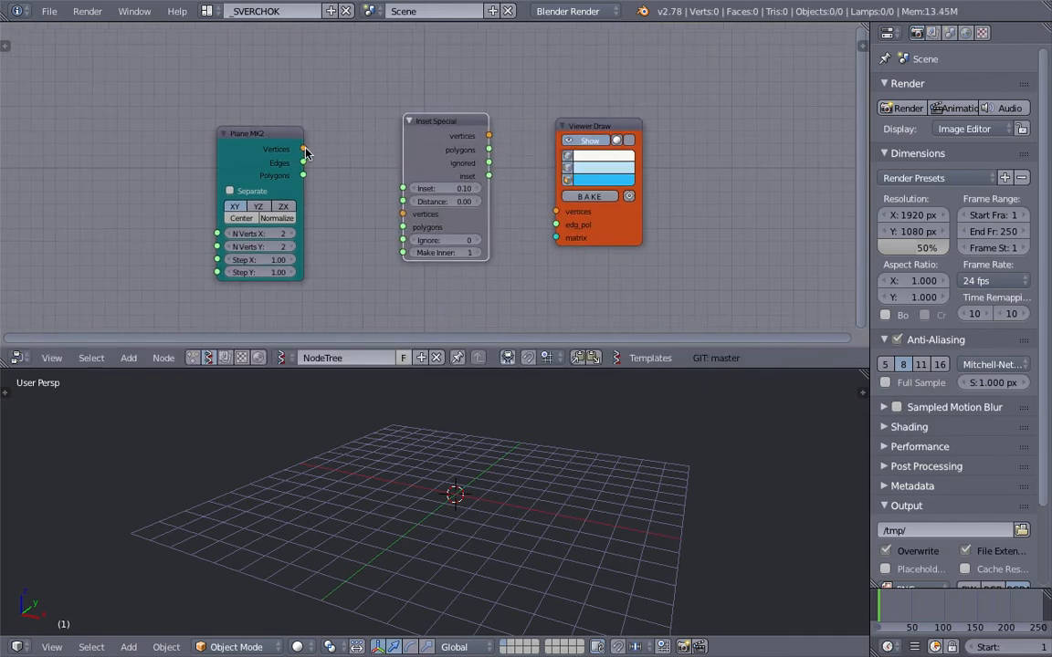
Step: Link the plane's vertices and polygons into Inset Special, and Inset Special's vertices and polygons into Viewer Draw
{"action": "left_click_drag", "start_coordinate": [304, 149], "coordinate": [403, 215]}
{"action": "left_click_drag", "start_coordinate": [303, 175], "coordinate": [403, 228]}
{"action": "left_click_drag", "start_coordinate": [488, 135], "coordinate": [555, 223]}
{"action": "scroll", "coordinate": [533, 465], "scroll_direction": "up", "scroll_amount": 4}
{"action": "middle_click_drag", "start_coordinate": [533, 467], "coordinate": [540, 495]}
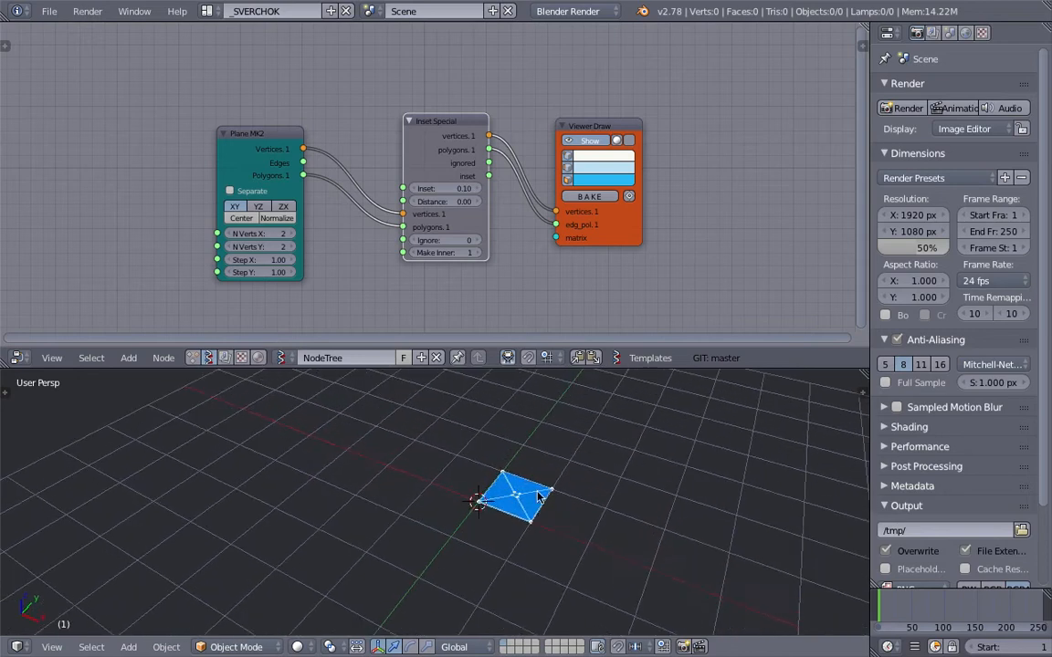
Step: Set N Verts X and N Verts Y of the Plane MK2 node to 5
{"action": "left_click", "coordinate": [290, 234]}
{"action": "left_click", "coordinate": [291, 234]}
{"action": "left_click", "coordinate": [290, 233]}
{"action": "left_click", "coordinate": [292, 247]}
{"action": "left_click", "coordinate": [293, 247]}
{"action": "left_click", "coordinate": [293, 247]}
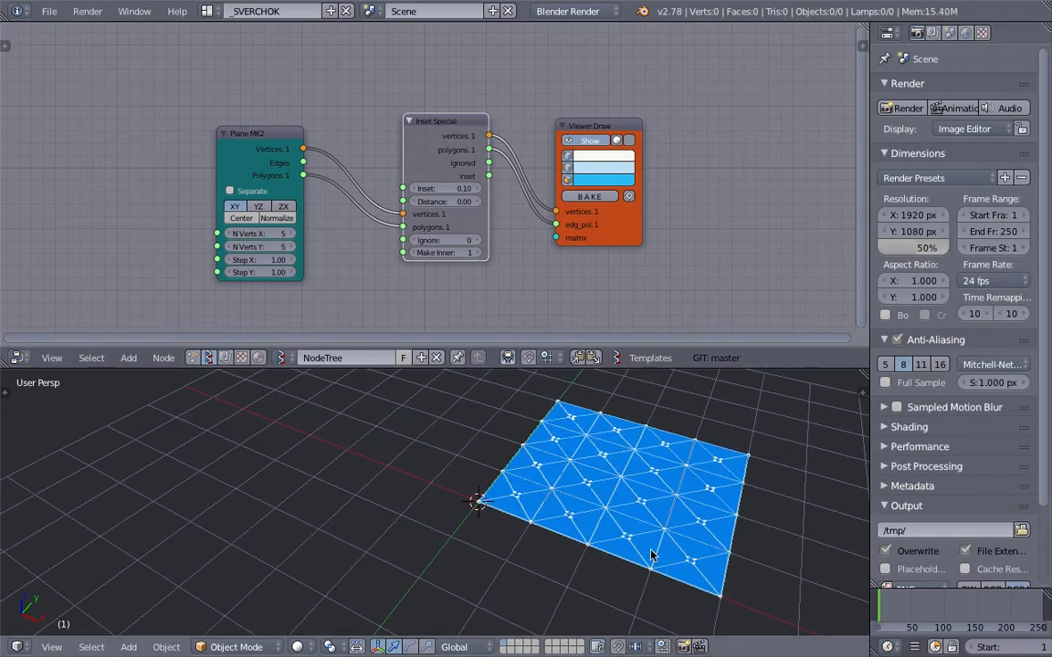
{"action": "scroll", "coordinate": [639, 525], "scroll_direction": "down", "scroll_amount": 2}
{"action": "middle_click_drag", "start_coordinate": [639, 528], "coordinate": [469, 488]}
Step: Save the file on the Desktop as sv_monad_loop_simple_001.blend
{"action": "key", "text": "ctrl+s"}
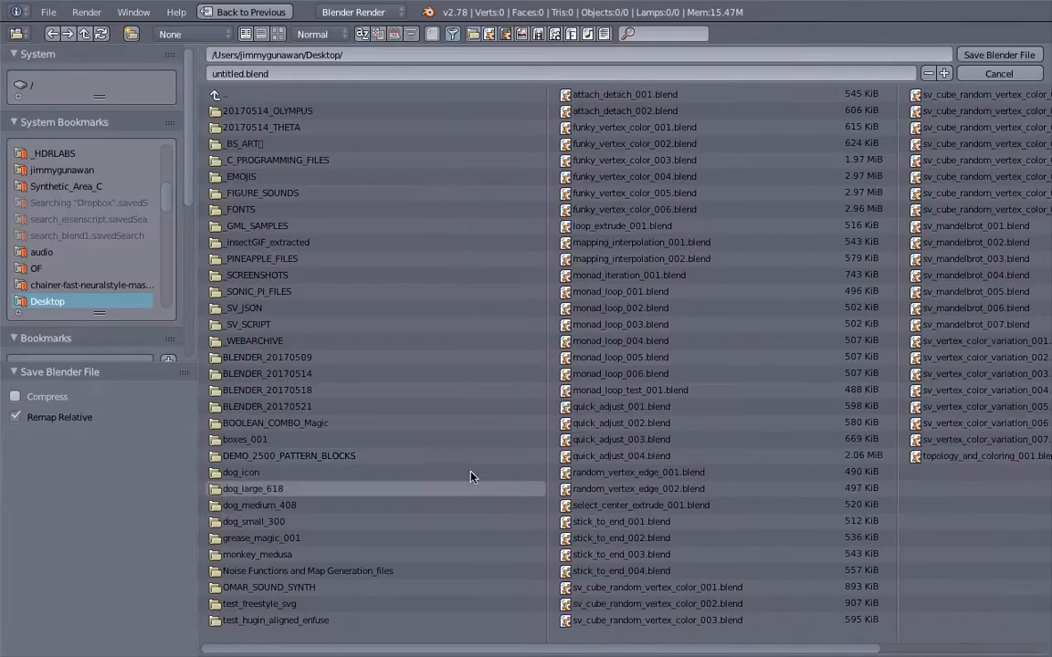
{"action": "left_click", "coordinate": [463, 73]}
{"action": "type", "text": "sv_mo"}
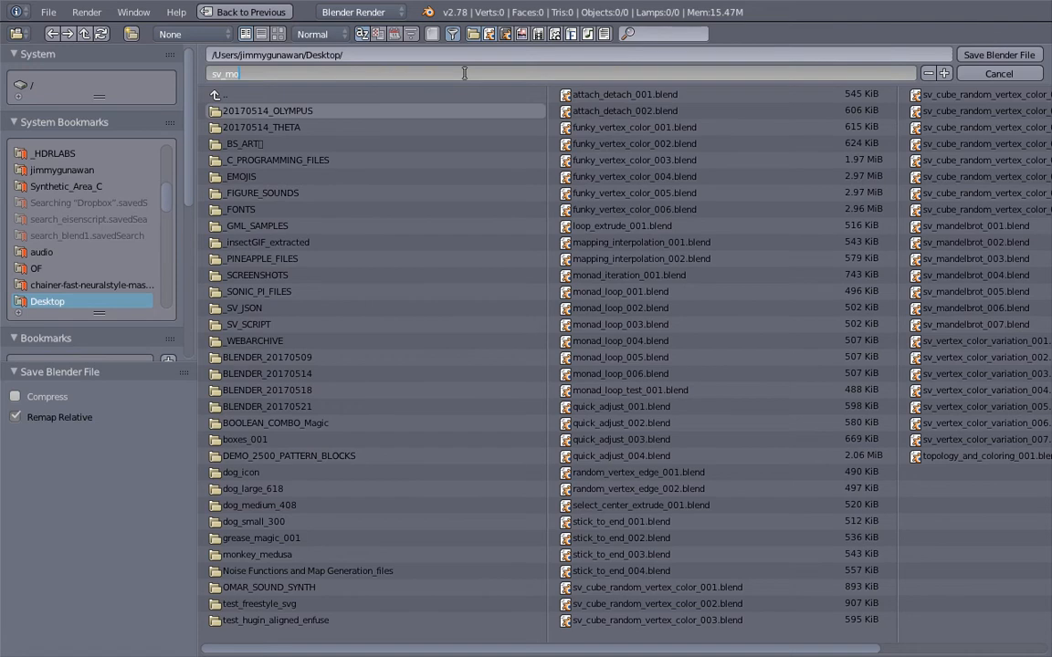
{"action": "type", "text": "nad_loop_smple_001.blend"}
{"action": "key", "text": "Return"}
{"action": "left_click", "coordinate": [960, 56]}
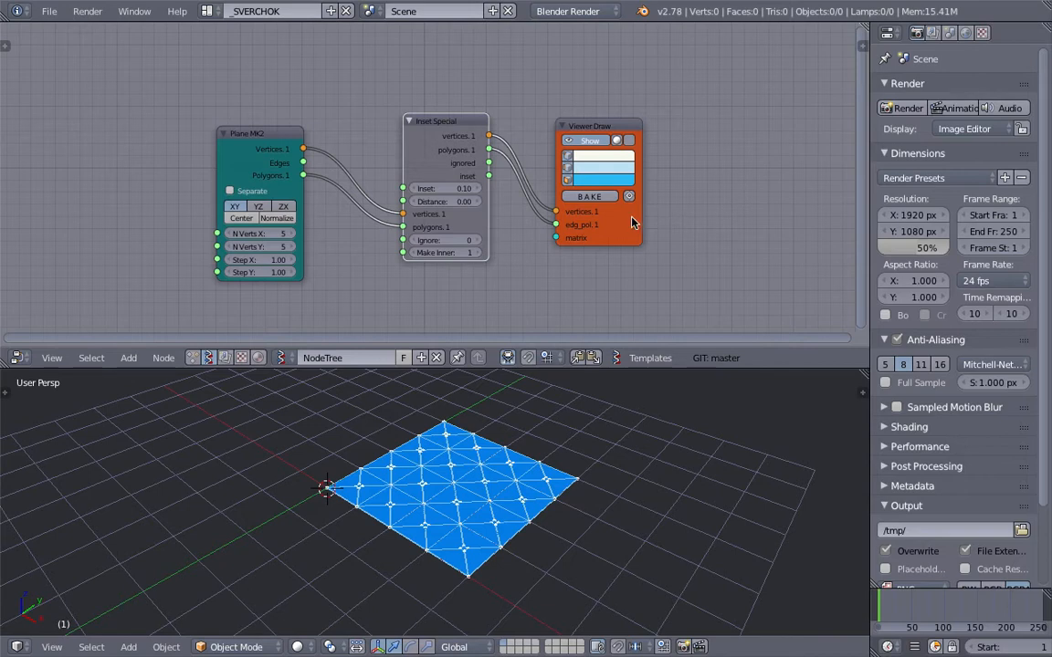
Step: Enlarge the node editor area and spread the Plane, Inset Special and Viewer Draw nodes further apart
{"action": "left_click_drag", "start_coordinate": [634, 223], "coordinate": [682, 215]}
{"action": "middle_click_drag", "start_coordinate": [607, 219], "coordinate": [629, 180]}
{"action": "left_click_drag", "start_coordinate": [273, 97], "coordinate": [233, 95]}
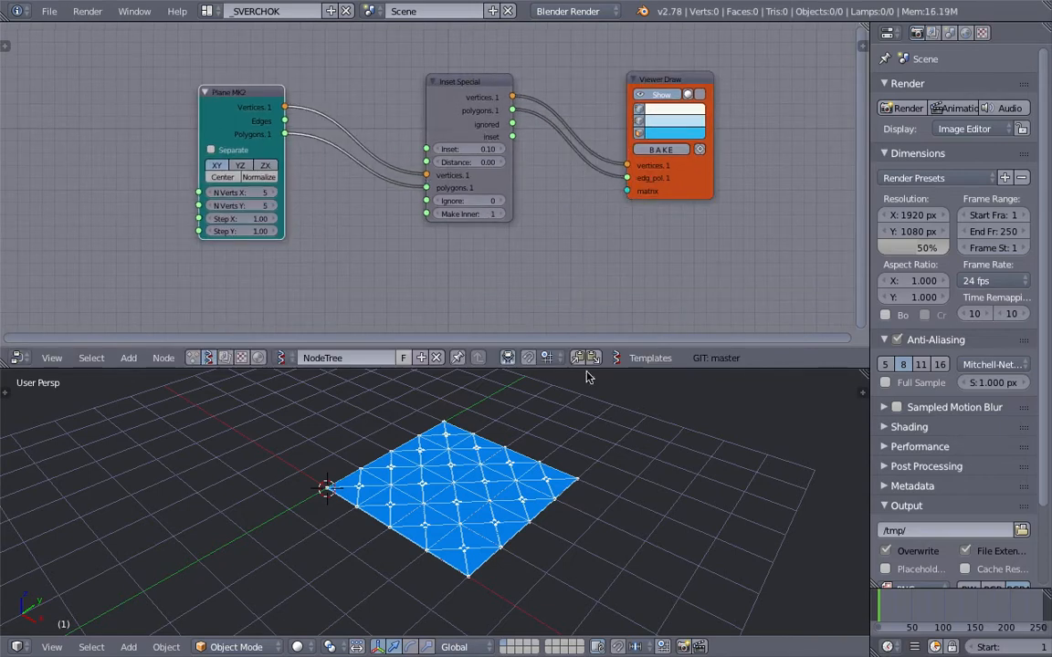
{"action": "left_click_drag", "start_coordinate": [587, 368], "coordinate": [582, 439]}
{"action": "middle_click_drag", "start_coordinate": [514, 349], "coordinate": [495, 347]}
{"action": "left_click_drag", "start_coordinate": [446, 131], "coordinate": [449, 128]}
{"action": "left_click_drag", "start_coordinate": [664, 115], "coordinate": [680, 118]}
{"action": "middle_click_drag", "start_coordinate": [547, 167], "coordinate": [556, 142]}
{"action": "left_click_drag", "start_coordinate": [214, 109], "coordinate": [151, 113]}
{"action": "middle_click_drag", "start_coordinate": [286, 188], "coordinate": [294, 179]}
Step: Add a Random Num Gen node below the links into Inset Special and shift Inset Special away from it
{"action": "key", "text": "shift+a"}
{"action": "left_click", "coordinate": [337, 212]}
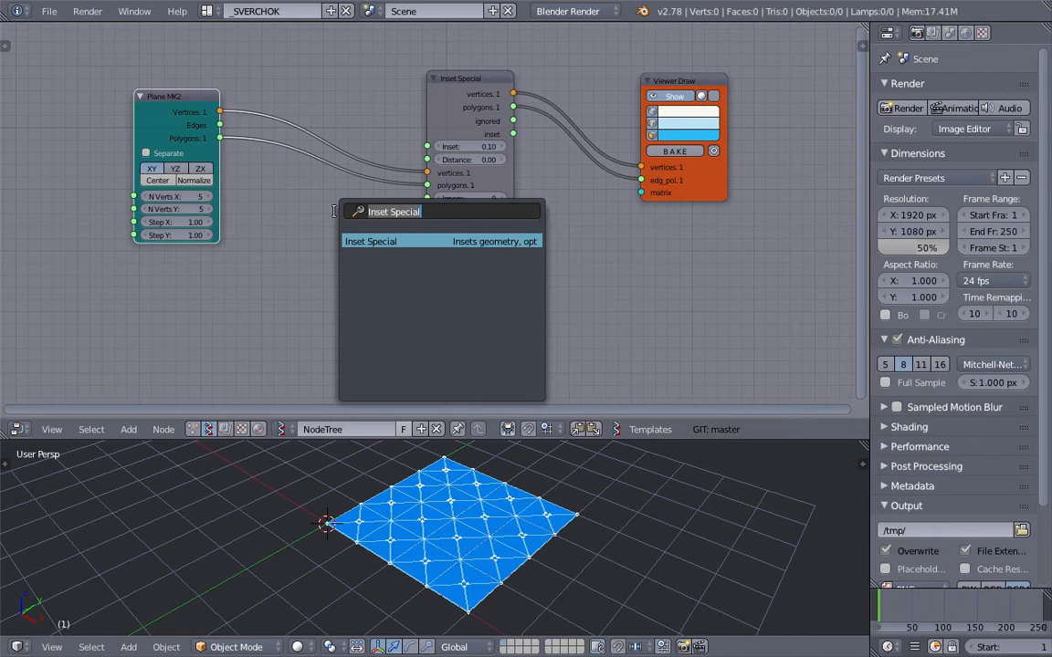
{"action": "type", "text": "random n"}
{"action": "key", "text": "Return"}
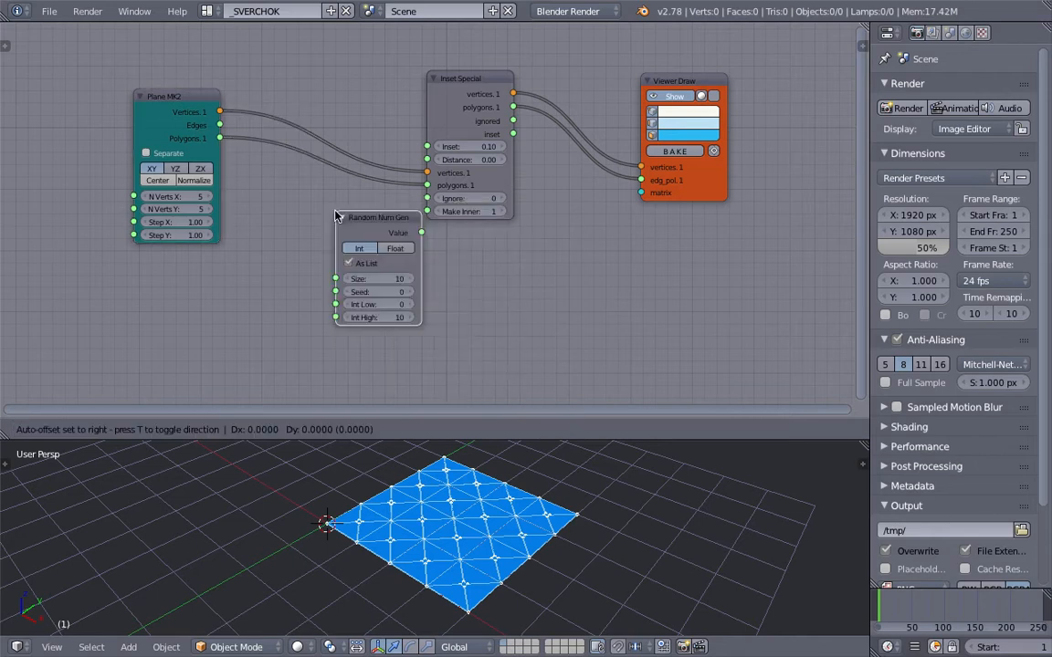
{"action": "left_click", "coordinate": [268, 217]}
{"action": "left_click_drag", "start_coordinate": [469, 87], "coordinate": [487, 88]}
{"action": "scroll", "coordinate": [491, 194], "scroll_direction": "up", "scroll_amount": 3}
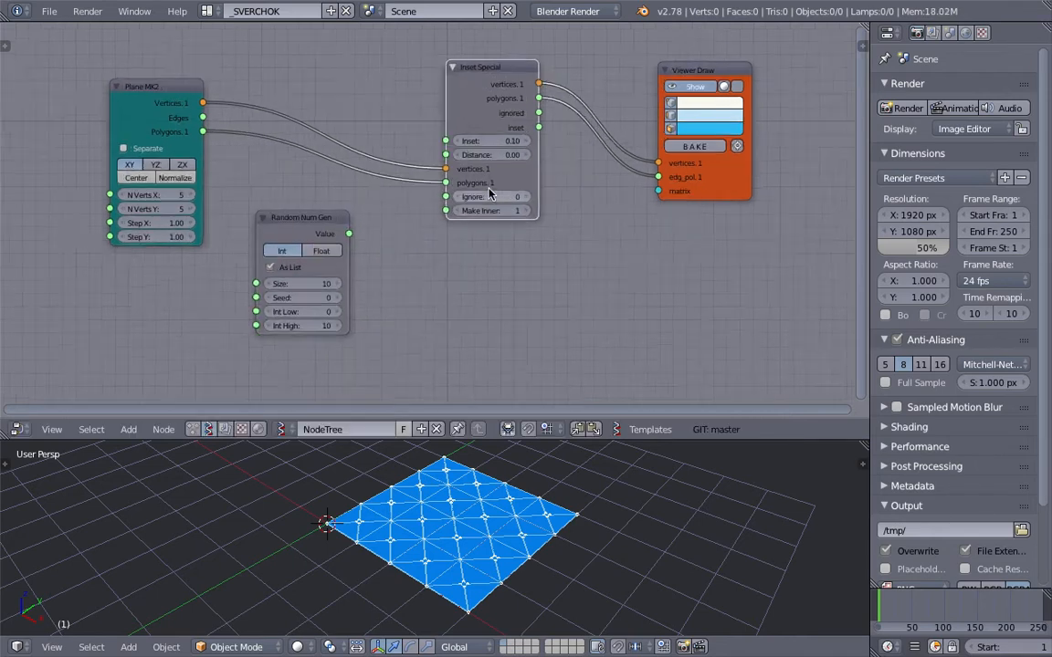
{"action": "left_click_drag", "start_coordinate": [493, 199], "coordinate": [487, 199]}
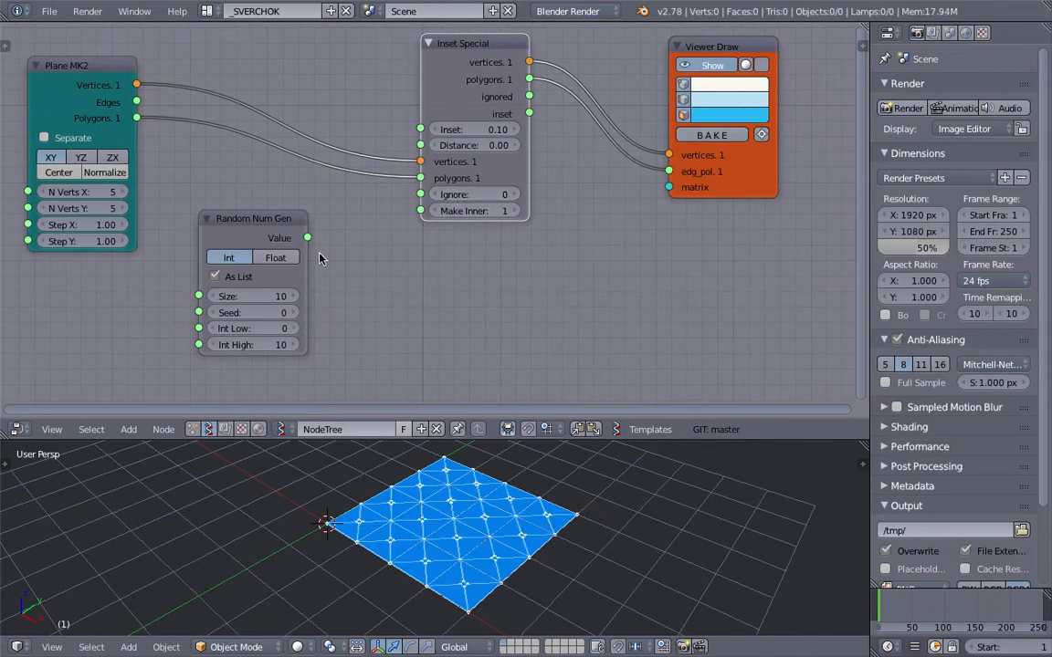
{"action": "scroll", "coordinate": [390, 228], "scroll_direction": "down", "scroll_amount": 1}
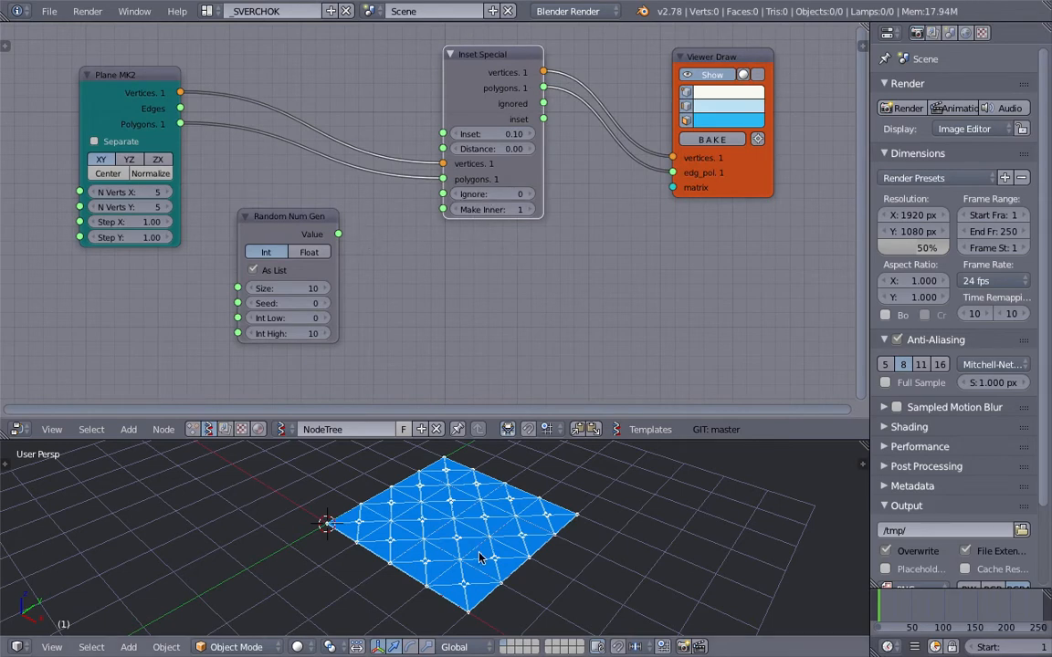
Step: Move the Plane MK2 node farther from the others and set Random Num Gen's Int High to 1
{"action": "middle_click_drag", "start_coordinate": [431, 496], "coordinate": [456, 543]}
{"action": "left_click_drag", "start_coordinate": [116, 87], "coordinate": [39, 74]}
{"action": "middle_click_drag", "start_coordinate": [351, 250], "coordinate": [414, 241]}
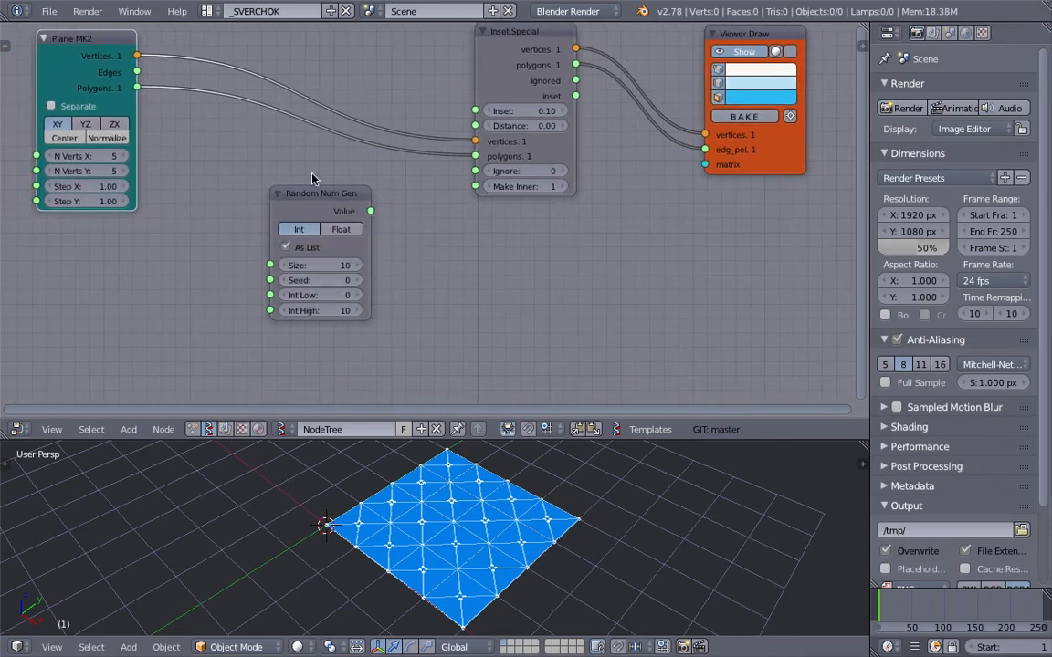
{"action": "left_click_drag", "start_coordinate": [334, 311], "coordinate": [317, 310]}
{"action": "scroll", "coordinate": [359, 297], "scroll_direction": "up", "scroll_amount": 2}
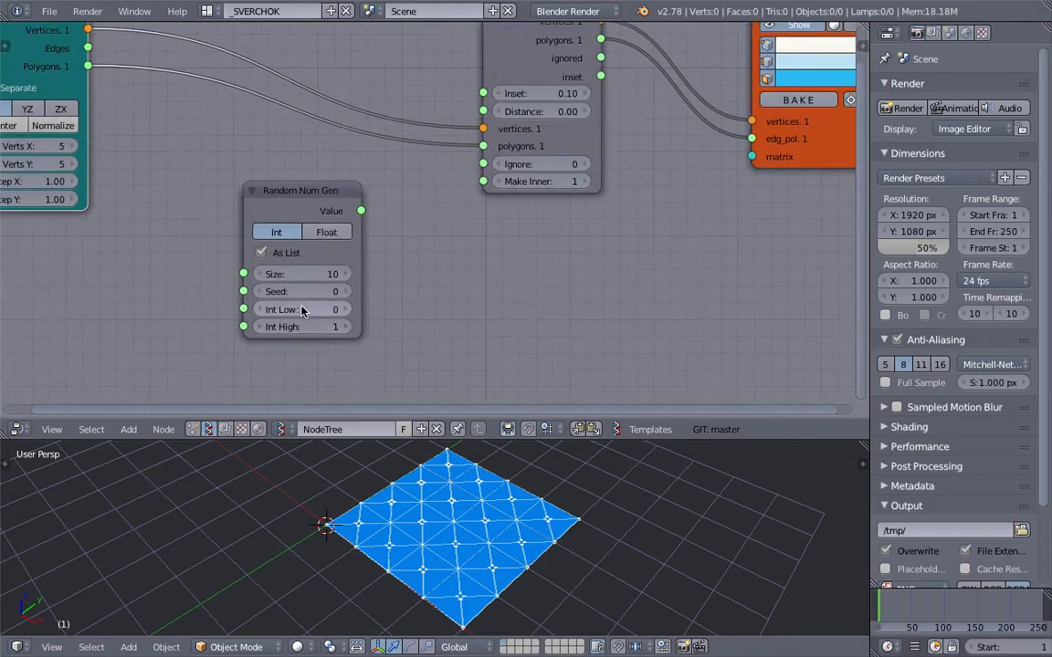
{"action": "scroll", "coordinate": [329, 274], "scroll_direction": "down", "scroll_amount": 2}
Step: Add a Stethoscope MK2 node below Inset Special and link Random Num Gen's Value output to it
{"action": "key", "text": "alt+space"}
{"action": "type", "text": "ste"}
{"action": "left_click", "coordinate": [495, 287]}
{"action": "left_click_drag", "start_coordinate": [382, 213], "coordinate": [490, 396]}
{"action": "scroll", "coordinate": [699, 261], "scroll_direction": "down", "scroll_amount": 1}
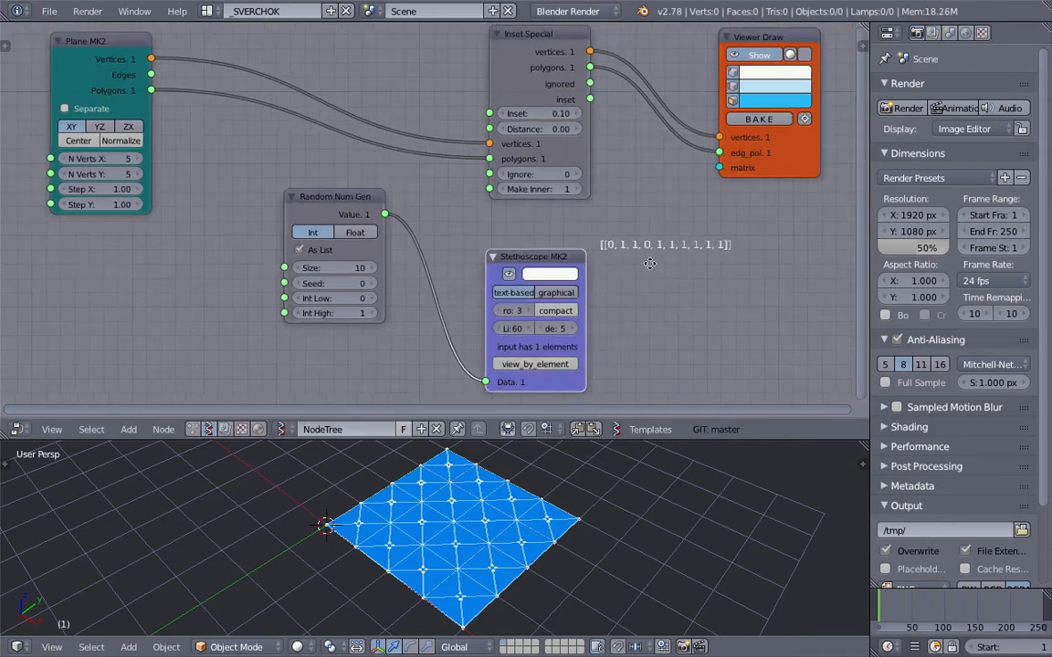
Step: Set Random Num Gen's Size to 5 and save over the existing file
{"action": "left_click", "coordinate": [347, 270]}
{"action": "type", "text": "5"}
{"action": "key", "text": "Return"}
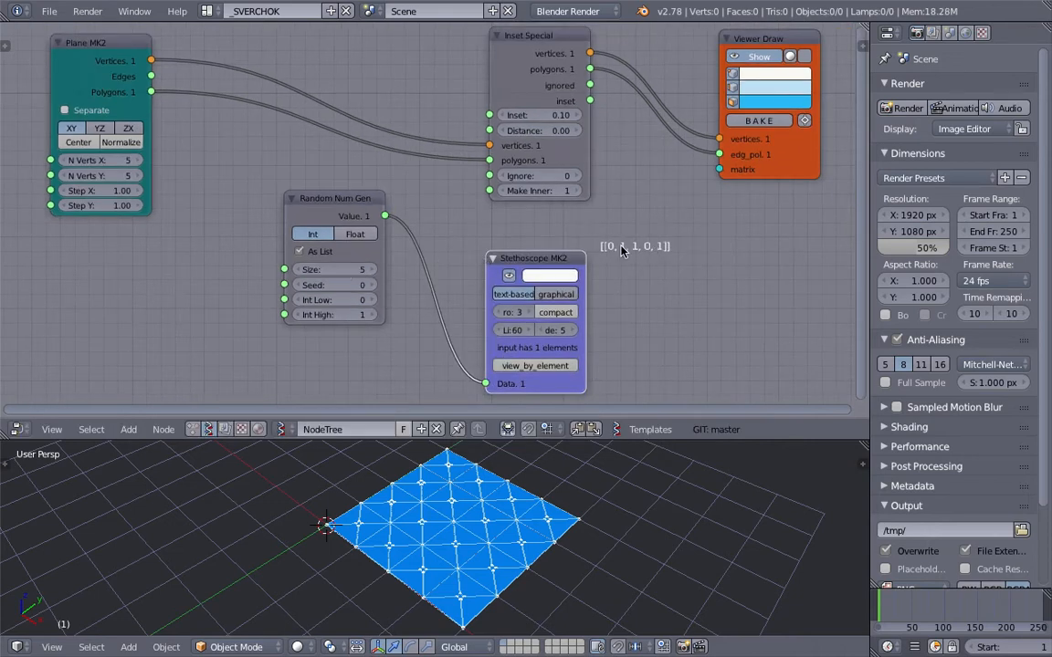
{"action": "key", "text": "ctrl+s"}
{"action": "left_click", "coordinate": [659, 259]}
Step: Link the random Value output to Inset Special's Ignore input and set the random Seed to 60
{"action": "middle_click_drag", "start_coordinate": [497, 497], "coordinate": [481, 540]}
{"action": "left_click_drag", "start_coordinate": [386, 215], "coordinate": [489, 176]}
{"action": "middle_click_drag", "start_coordinate": [560, 481], "coordinate": [511, 457]}
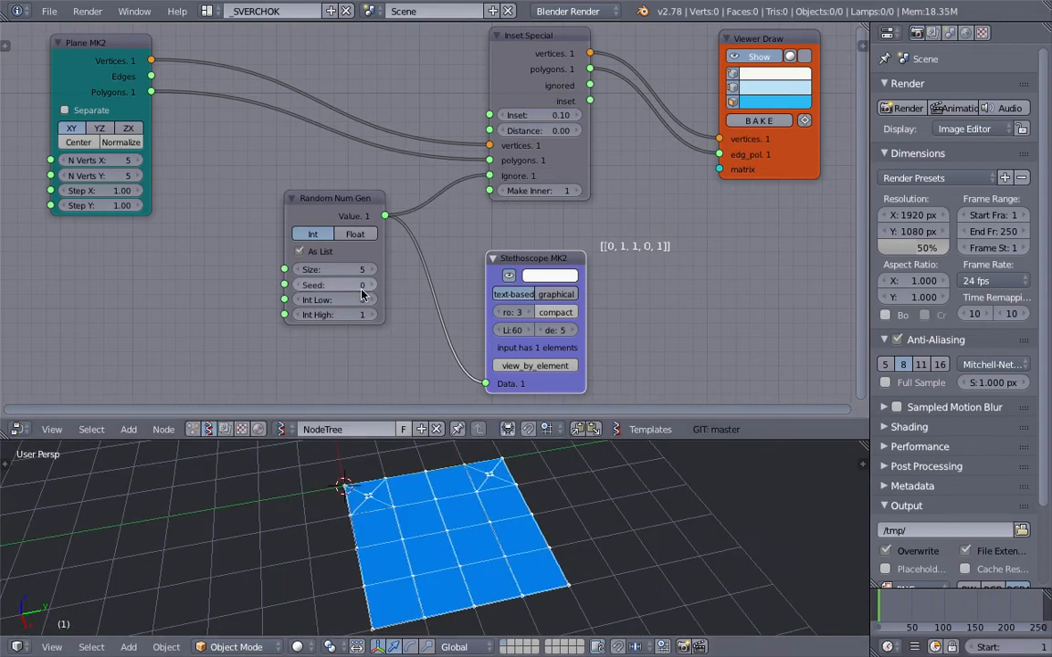
{"action": "left_click_drag", "start_coordinate": [333, 285], "coordinate": [388, 285]}
Step: Compare the random list shown by the Stethoscope with the faces that are inset on the plane
{"action": "middle_click_drag", "start_coordinate": [586, 296], "coordinate": [619, 267]}
{"action": "scroll", "coordinate": [514, 246], "scroll_direction": "up", "scroll_amount": 4}
{"action": "scroll", "coordinate": [587, 305], "scroll_direction": "down", "scroll_amount": 3}
{"action": "scroll", "coordinate": [619, 267], "scroll_direction": "down", "scroll_amount": 2}
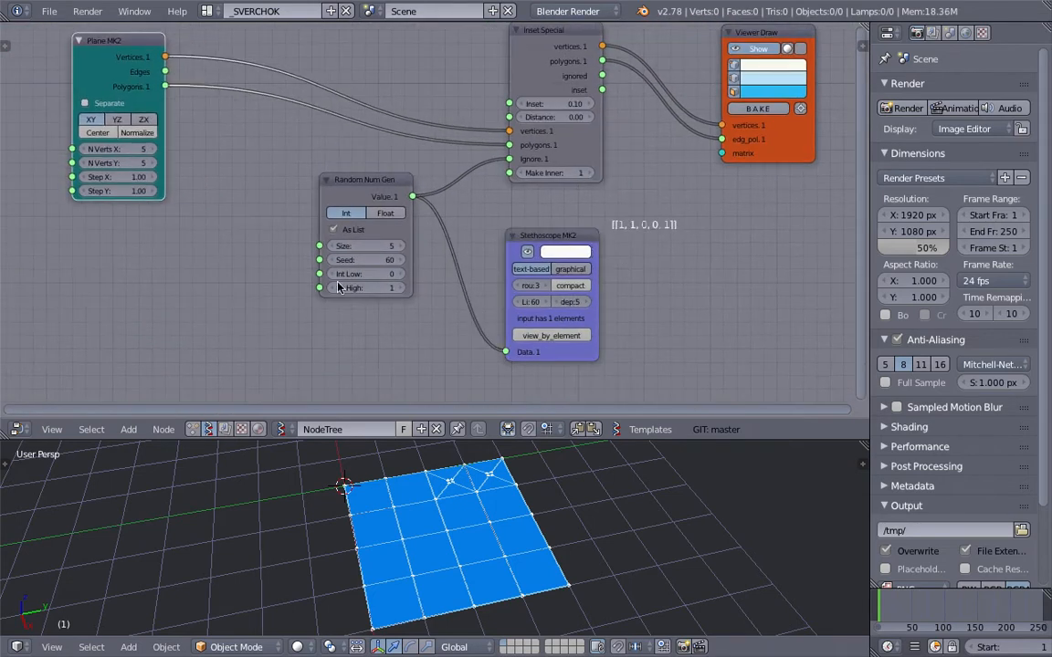
{"action": "scroll", "coordinate": [328, 191], "scroll_direction": "up", "scroll_amount": 1}
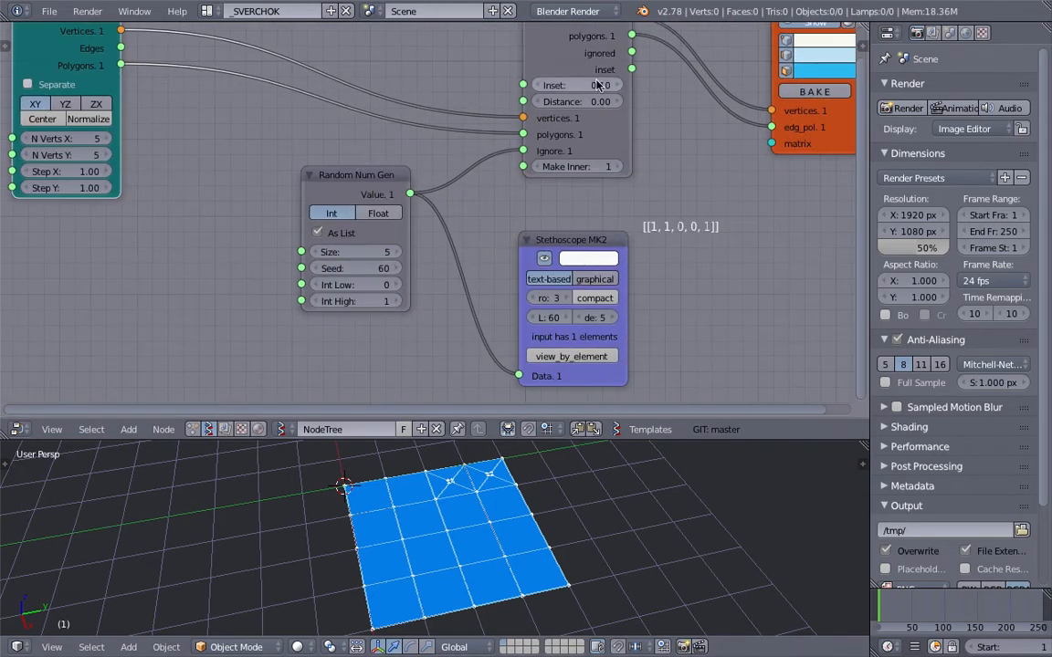
{"action": "scroll", "coordinate": [454, 259], "scroll_direction": "down", "scroll_amount": 1}
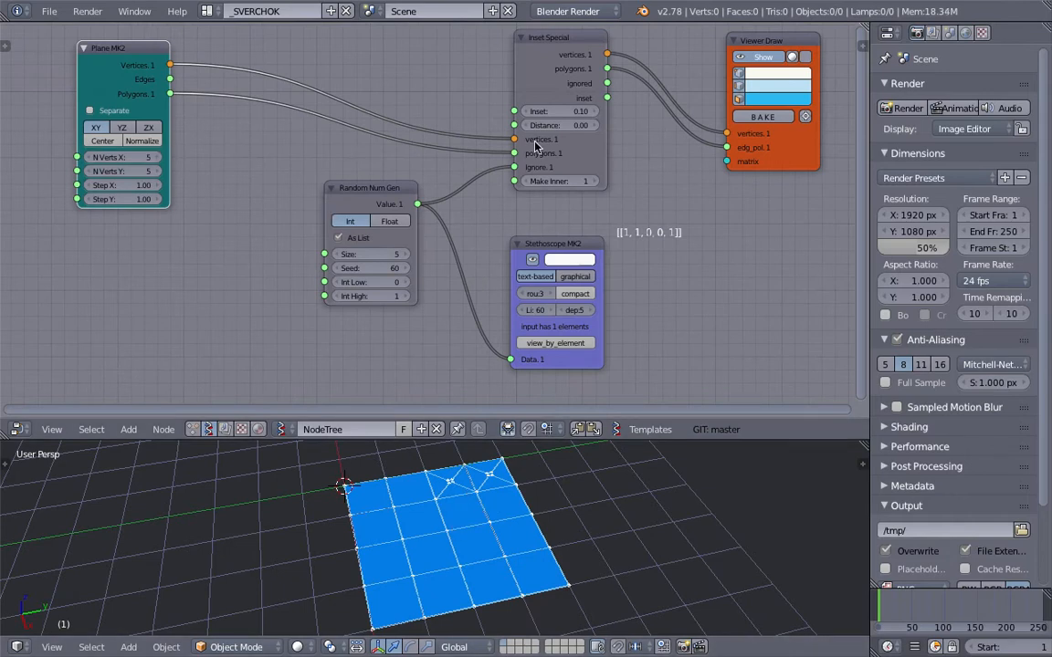
{"action": "middle_click_drag", "start_coordinate": [484, 483], "coordinate": [439, 501]}
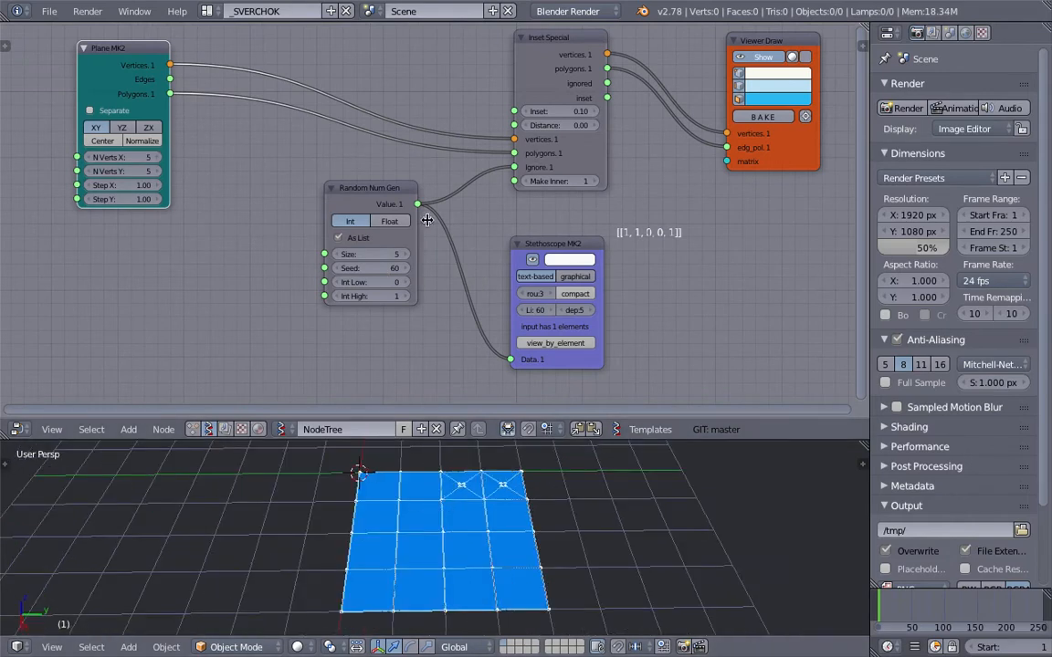
{"action": "scroll", "coordinate": [244, 234], "scroll_direction": "down", "scroll_amount": 1}
{"action": "middle_click_drag", "start_coordinate": [244, 234], "coordinate": [276, 246]}
Step: Save over the existing sv_monad_loop_simple_001.blend file
{"action": "key", "text": "ctrl+s"}
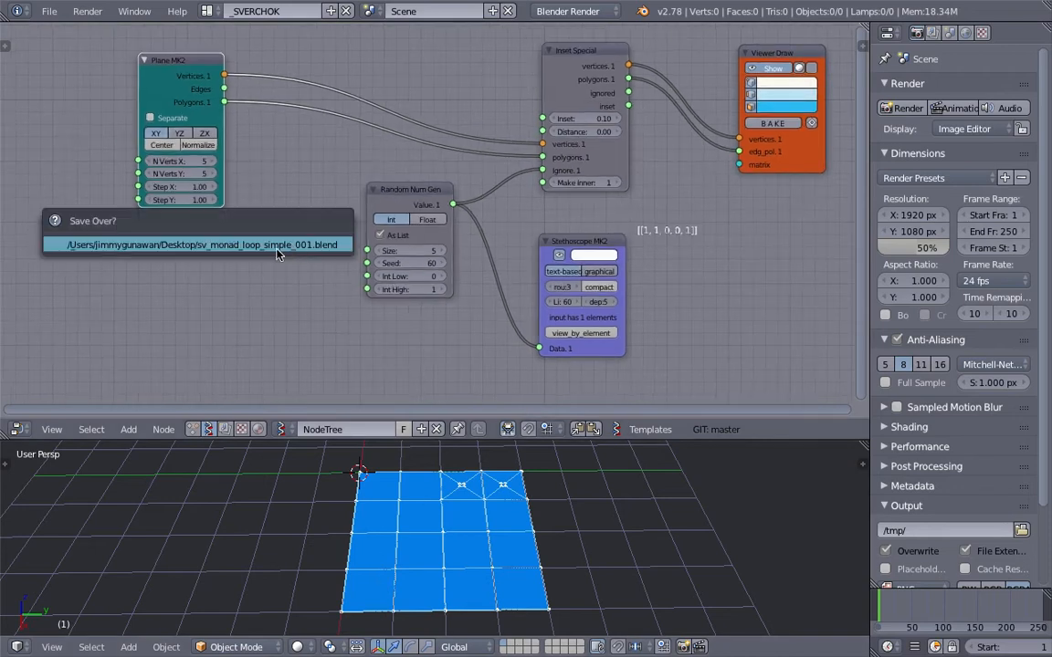
{"action": "left_click", "coordinate": [276, 248]}
Step: Add a List Length node below the plane node and feed it the plane's Polygons output
{"action": "key", "text": "shift+a"}
{"action": "left_click", "coordinate": [237, 264]}
{"action": "type", "text": "list len"}
{"action": "key", "text": "Return"}
{"action": "left_click", "coordinate": [236, 264]}
{"action": "left_click_drag", "start_coordinate": [178, 85], "coordinate": [146, 254]}
Step: Duplicate the Stethoscope node beside List Length and feed it the List Length output
{"action": "key", "text": "shift+a"}
{"action": "mouse_move", "coordinate": [310, 336]}
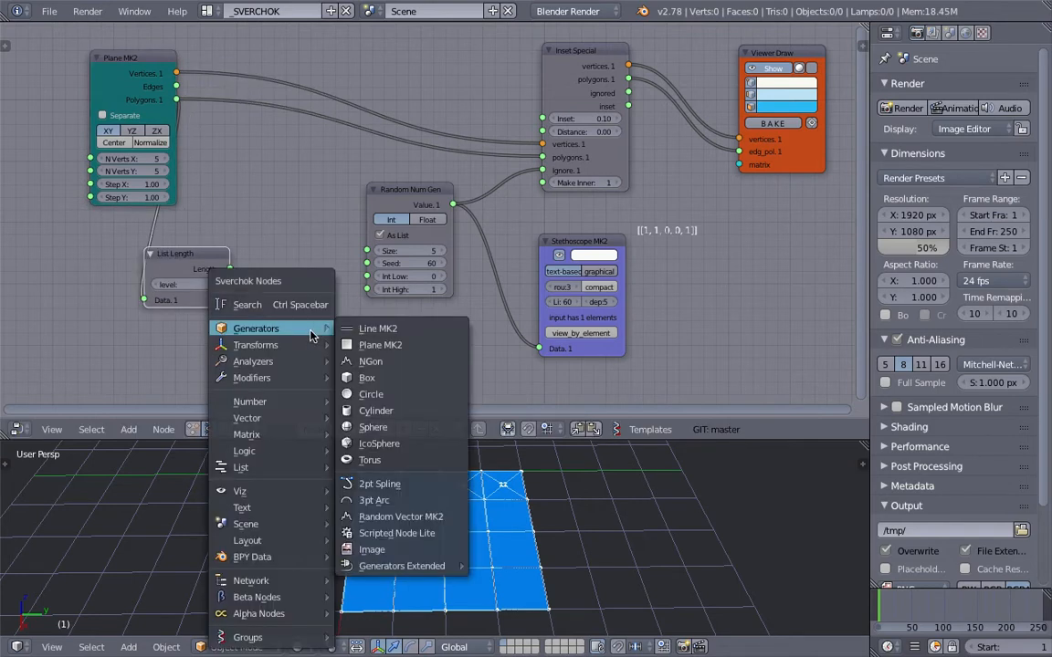
{"action": "left_click", "coordinate": [546, 241]}
{"action": "key", "text": "shift+d"}
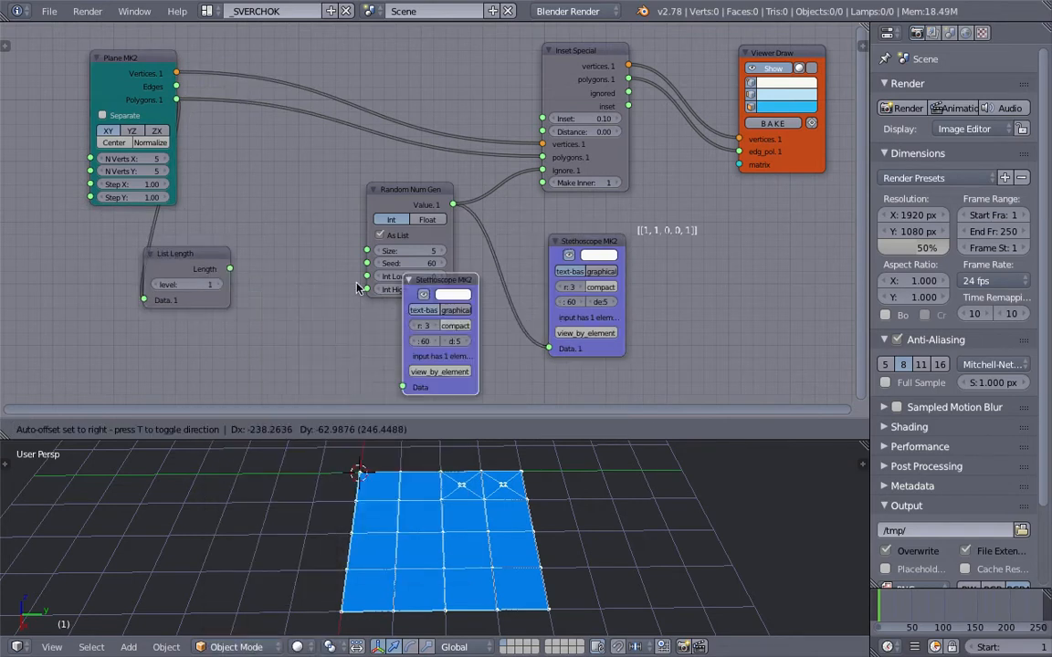
{"action": "left_click", "coordinate": [242, 271]}
{"action": "left_click_drag", "start_coordinate": [230, 269], "coordinate": [259, 383]}
{"action": "scroll", "coordinate": [273, 276], "scroll_direction": "up", "scroll_amount": 2}
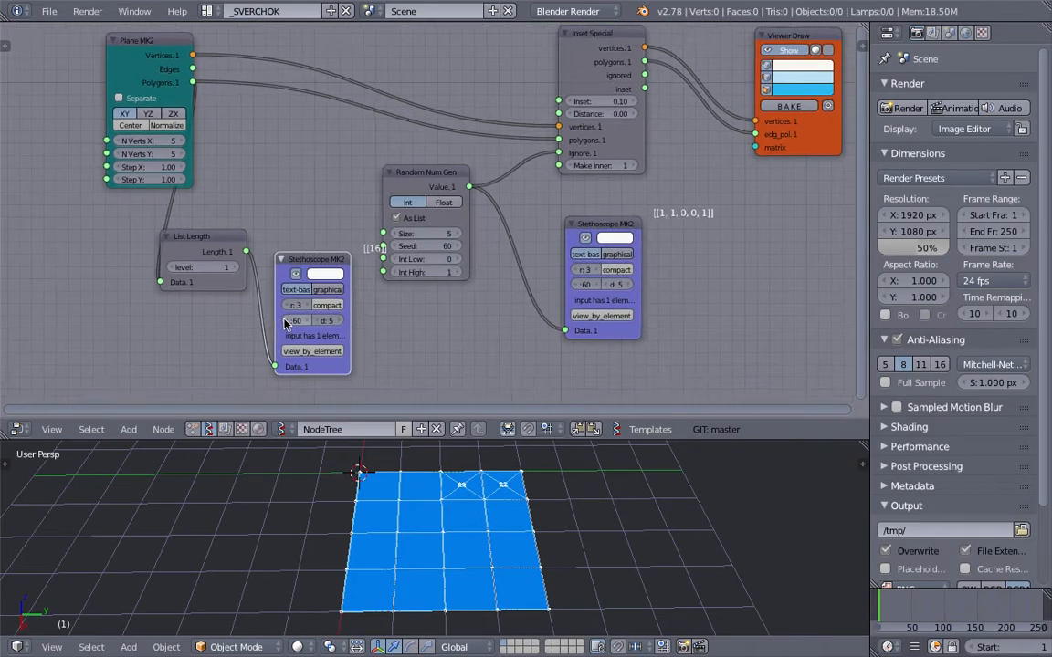
Step: Move the second Stethoscope down and link List Length's Length output to Random Num Gen's Size input
{"action": "left_click_drag", "start_coordinate": [274, 277], "coordinate": [265, 323]}
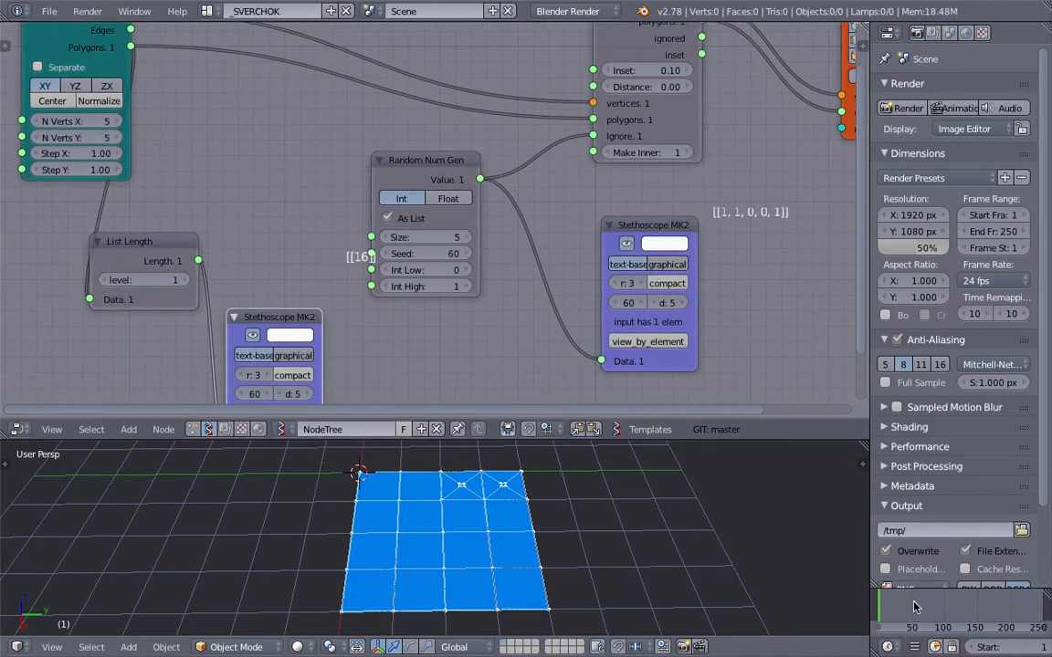
{"action": "left_click_drag", "start_coordinate": [199, 262], "coordinate": [371, 238]}
{"action": "left_click", "coordinate": [162, 237]}
{"action": "key", "text": "x"}
{"action": "middle_click_drag", "start_coordinate": [252, 236], "coordinate": [227, 225]}
{"action": "left_click", "coordinate": [278, 276]}
{"action": "key", "text": "x"}
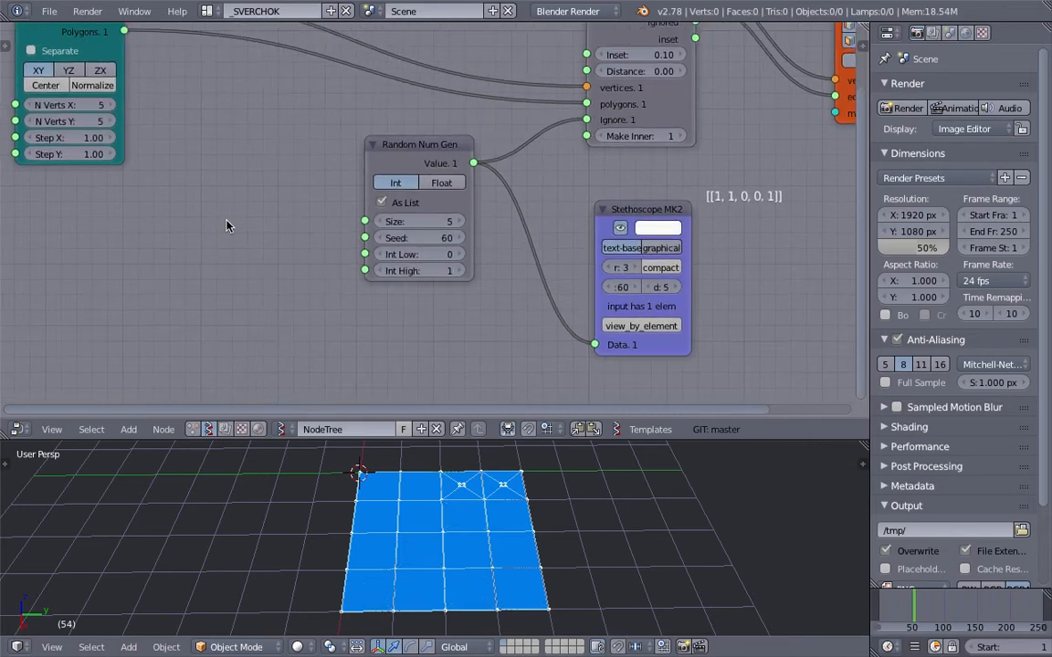
{"action": "key", "text": "ctrl+z"}
{"action": "key", "text": "ctrl+z"}
Step: Delete the Stethoscope attached to List Length and save over the blend file
{"action": "left_click", "coordinate": [280, 299]}
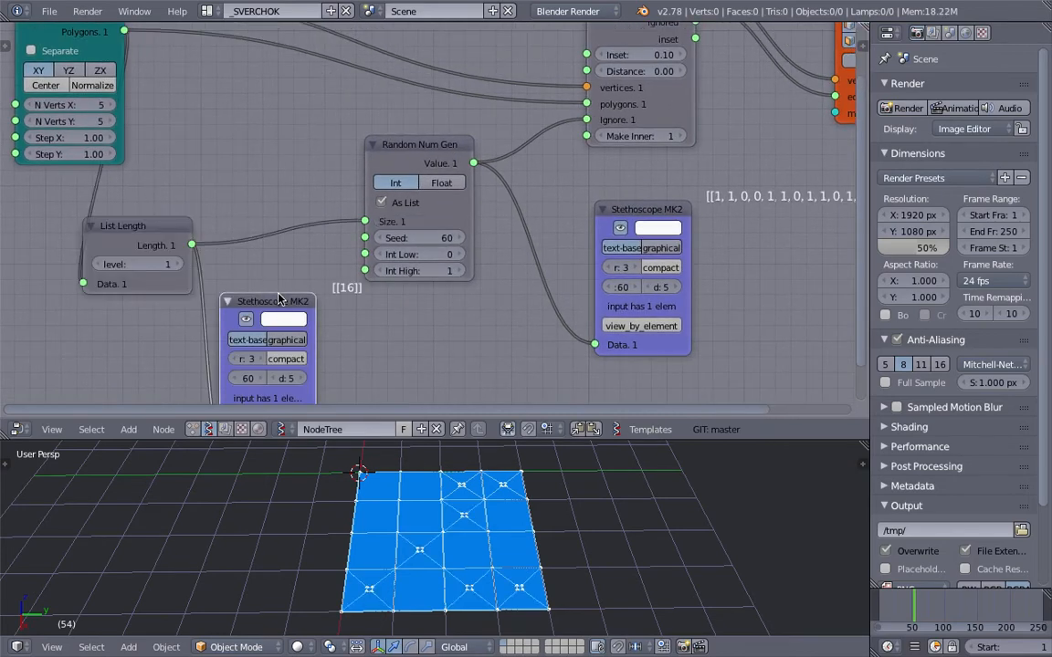
{"action": "key", "text": "x"}
{"action": "scroll", "coordinate": [284, 299], "scroll_direction": "down", "scroll_amount": 4}
{"action": "left_click_drag", "start_coordinate": [220, 234], "coordinate": [271, 245]}
{"action": "key", "text": "ctrl+s"}
{"action": "left_click", "coordinate": [275, 245]}
Step: Delete the remaining Stethoscope and save the file with List Length moved closer to Random Num Gen
{"action": "left_click", "coordinate": [591, 225]}
{"action": "key", "text": "x"}
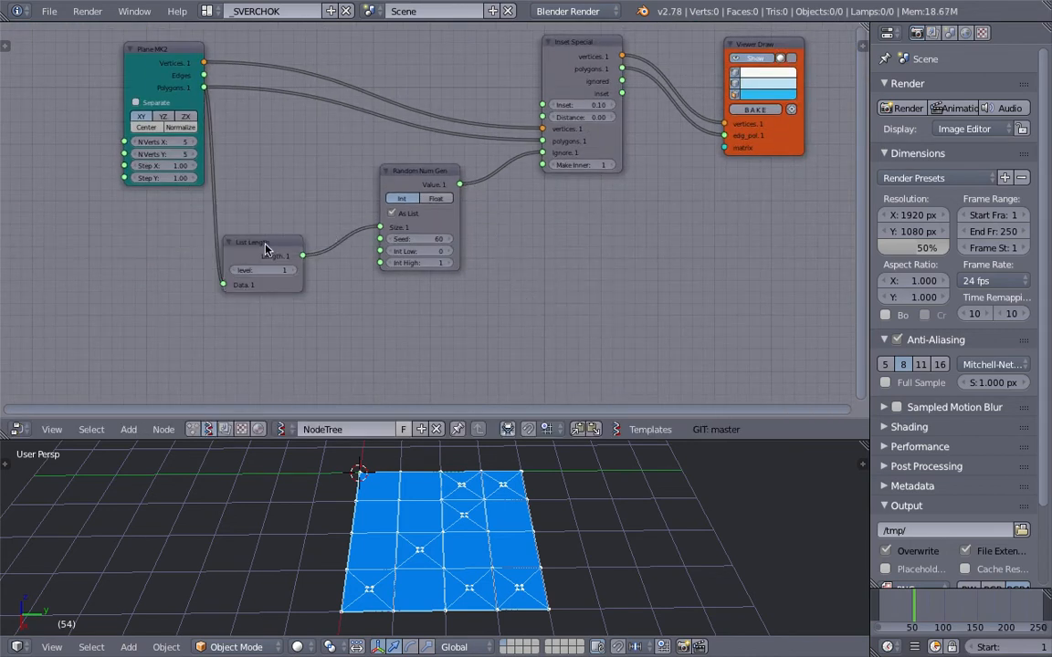
{"action": "left_click_drag", "start_coordinate": [265, 250], "coordinate": [297, 206]}
{"action": "key", "text": "ctrl+s"}
{"action": "left_click", "coordinate": [297, 206]}
Step: Vary Random Num Gen's Seed to get different inset faces on the plane, ending at 115
{"action": "scroll", "coordinate": [313, 203], "scroll_direction": "up", "scroll_amount": 1}
{"action": "left_click_drag", "start_coordinate": [415, 241], "coordinate": [447, 241]}
{"action": "middle_click_drag", "start_coordinate": [567, 521], "coordinate": [519, 495]}
{"action": "left_click_drag", "start_coordinate": [425, 243], "coordinate": [439, 243]}
{"action": "middle_click_drag", "start_coordinate": [475, 566], "coordinate": [516, 511]}
Step: Set Inset Special's Inset to 0.22 with Distance at 0.00, and save over sv_monad_loop_simple_001.blend
{"action": "scroll", "coordinate": [502, 203], "scroll_direction": "up", "scroll_amount": 1}
{"action": "middle_click_drag", "start_coordinate": [501, 203], "coordinate": [479, 235]}
{"action": "left_click_drag", "start_coordinate": [606, 111], "coordinate": [623, 142]}
{"action": "scroll", "coordinate": [623, 144], "scroll_direction": "down", "scroll_amount": 2}
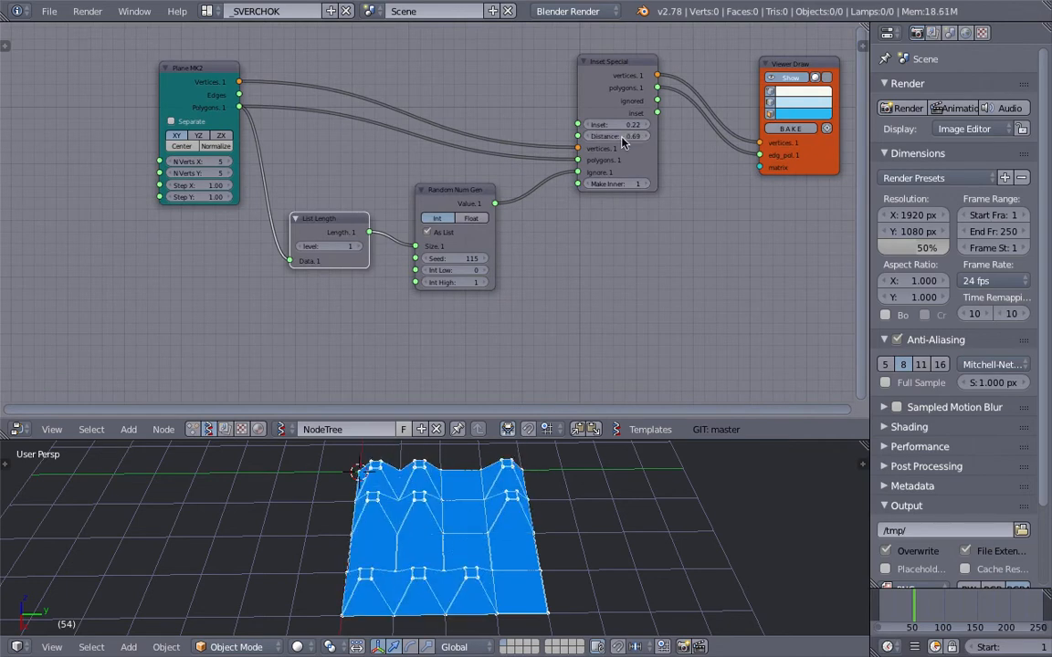
{"action": "key", "text": "BackSpace"}
{"action": "middle_click_drag", "start_coordinate": [472, 592], "coordinate": [488, 619]}
{"action": "key", "text": "ctrl+s"}
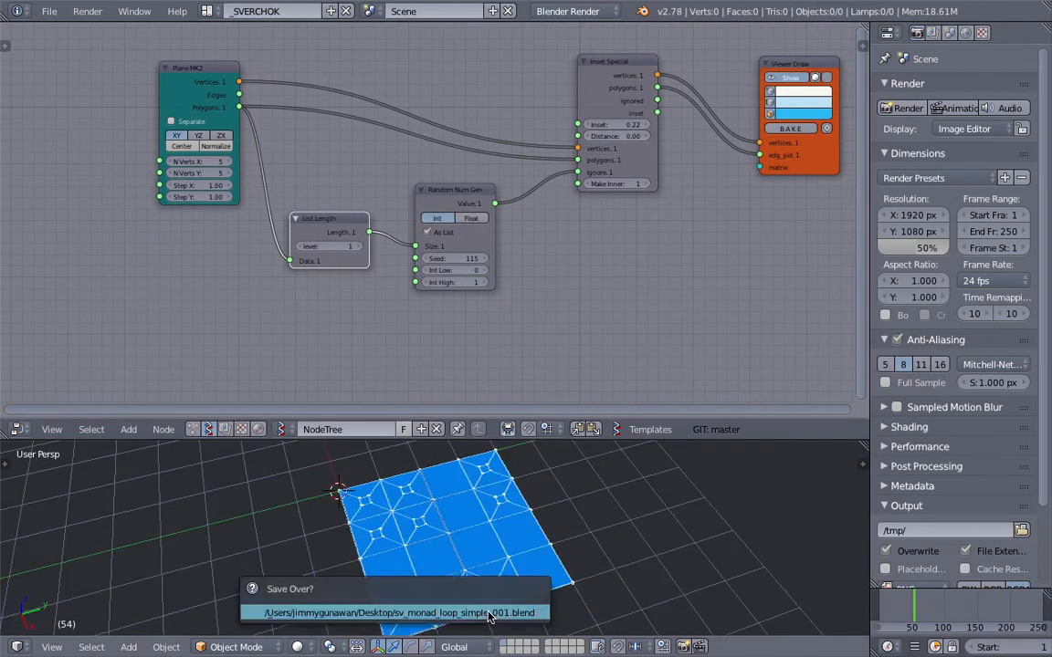
{"action": "left_click", "coordinate": [488, 615]}
Step: Move the Plane and Viewer Draw nodes well away from the inset nodes and save the file
{"action": "scroll", "coordinate": [369, 259], "scroll_direction": "down", "scroll_amount": 3}
{"action": "middle_click_drag", "start_coordinate": [367, 260], "coordinate": [379, 282]}
{"action": "left_click_drag", "start_coordinate": [365, 239], "coordinate": [425, 221]}
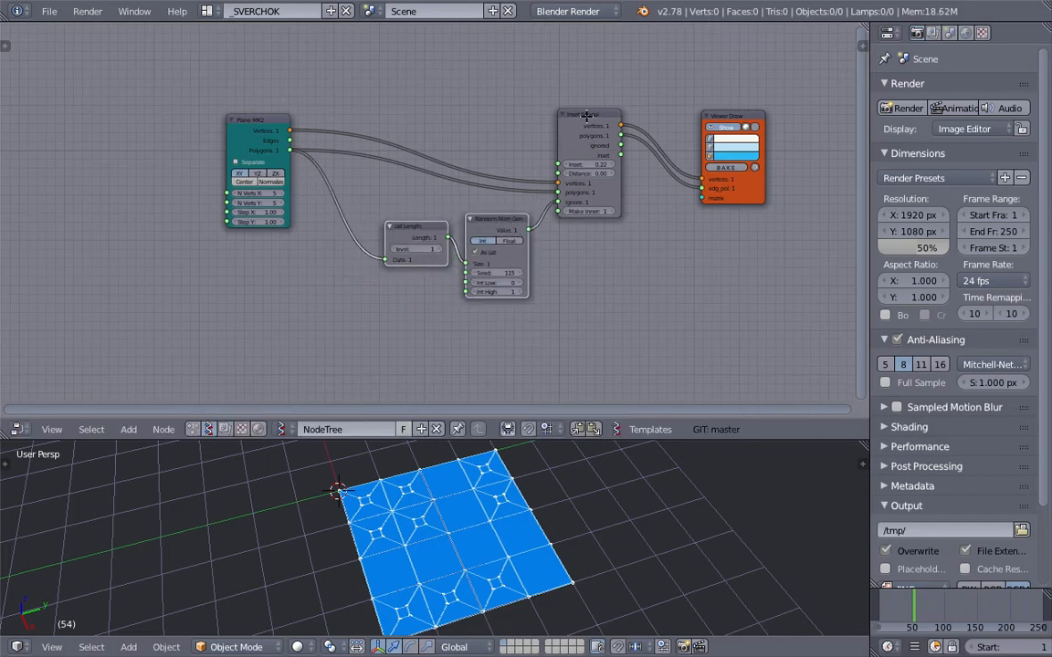
{"action": "left_click_drag", "start_coordinate": [248, 120], "coordinate": [85, 121]}
{"action": "mouse_move", "coordinate": [702, 119]}
{"action": "left_mouse_down"}
{"action": "mouse_move", "coordinate": [786, 73]}
{"action": "mouse_move", "coordinate": [780, 90]}
{"action": "left_mouse_up"}
{"action": "key", "text": "ctrl+s"}
{"action": "left_click", "coordinate": [562, 143]}
Step: Shift List Length, Random Num Gen and Inset Special together between Plane and Viewer Draw, and widen the node editor
{"action": "left_click_drag", "start_coordinate": [345, 58], "coordinate": [577, 272]}
{"action": "left_click_drag", "start_coordinate": [548, 247], "coordinate": [514, 252]}
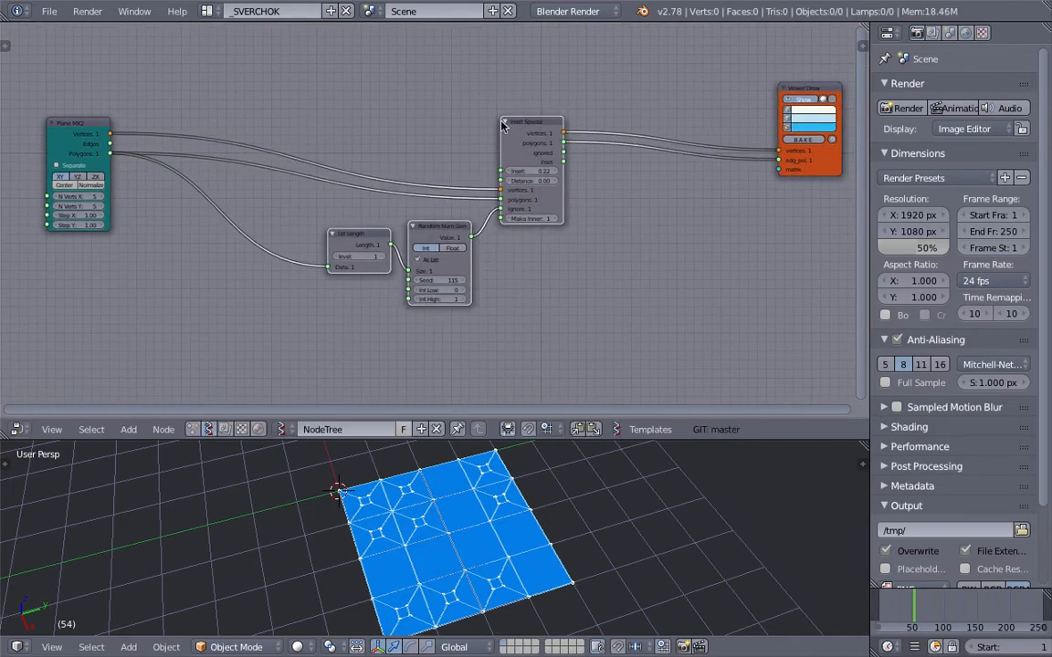
{"action": "middle_click_drag", "start_coordinate": [632, 213], "coordinate": [644, 218]}
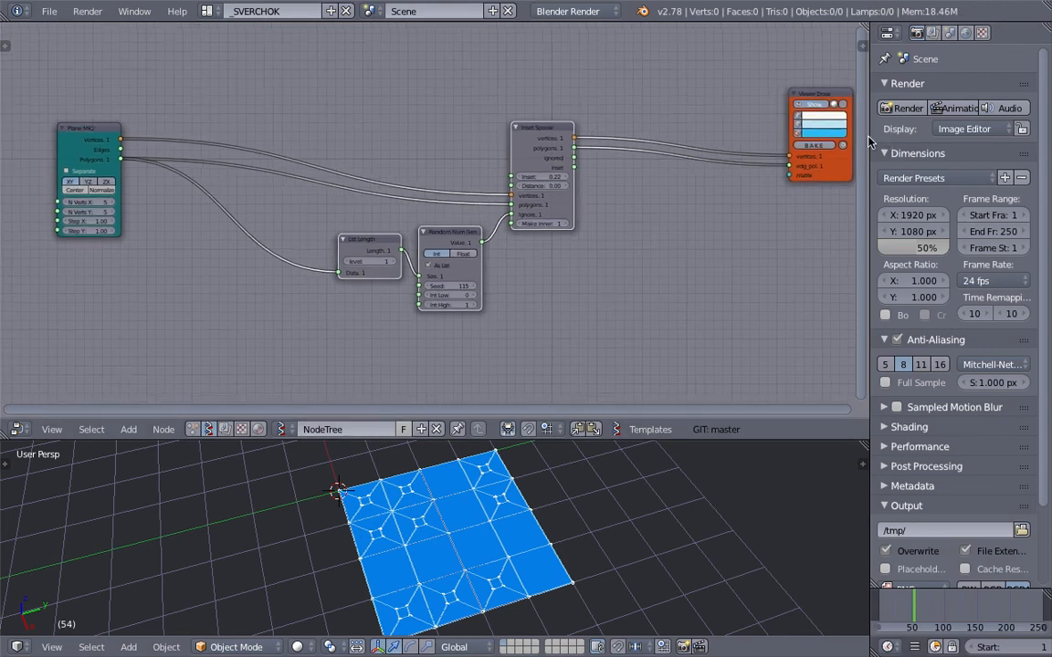
{"action": "left_click_drag", "start_coordinate": [868, 136], "coordinate": [954, 137]}
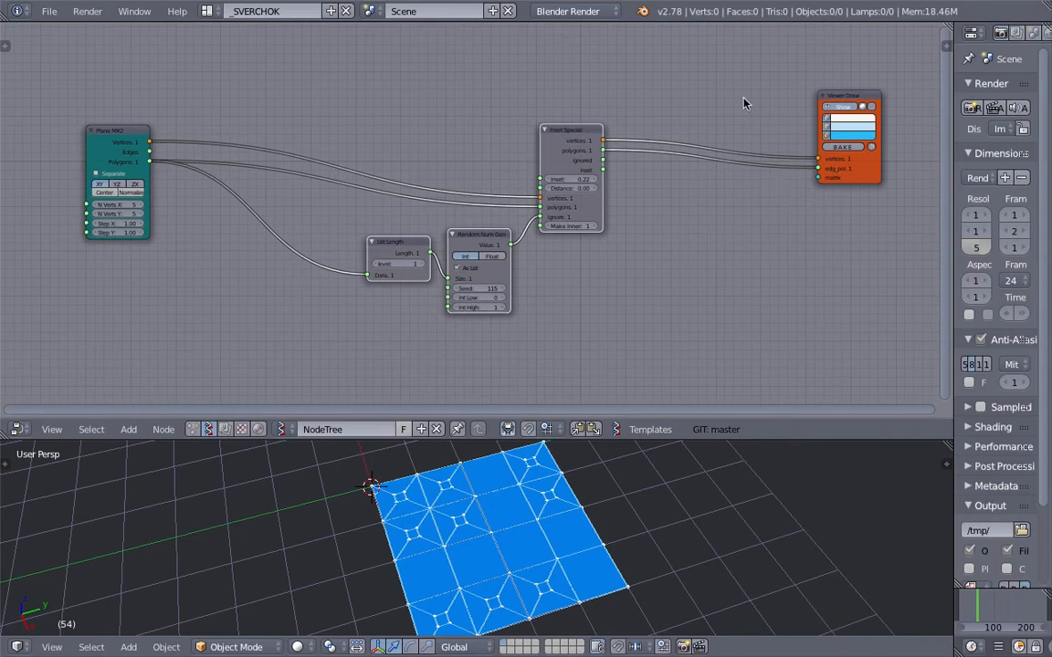
{"action": "middle_click_drag", "start_coordinate": [395, 209], "coordinate": [407, 208]}
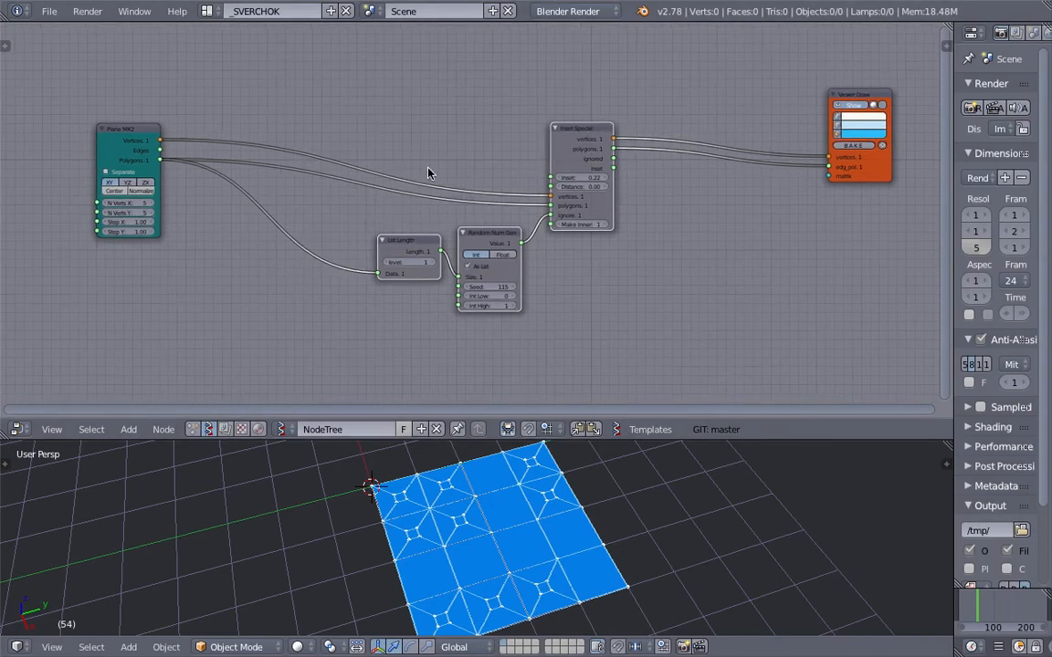
Step: Create a monad from the List Length, Random Num Gen and Inset Special nodes
{"action": "key", "text": "a"}
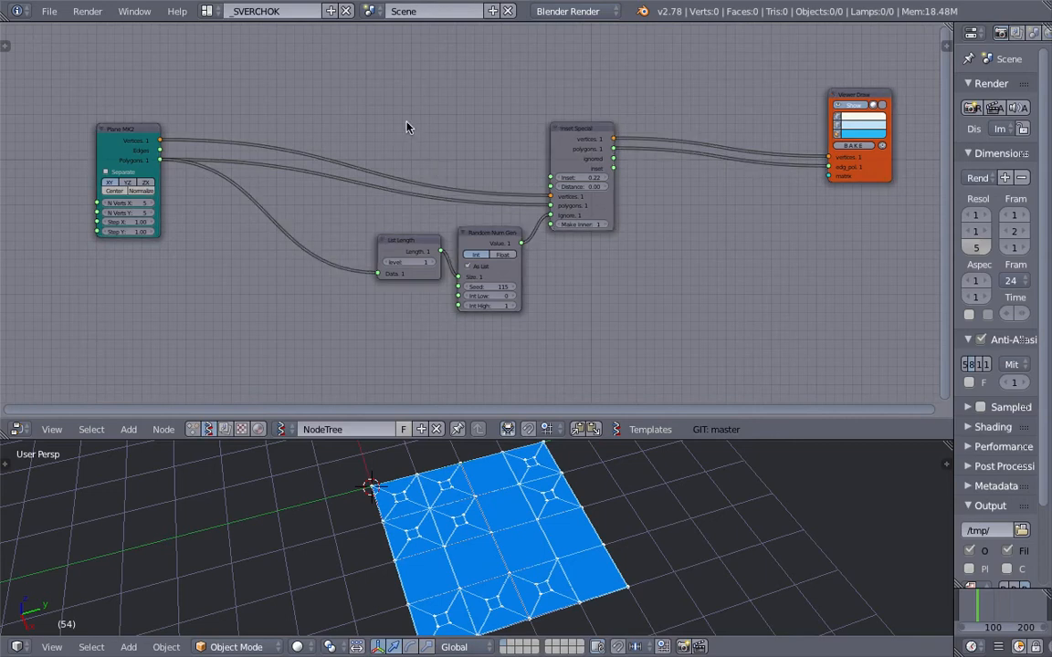
{"action": "key", "text": "b"}
{"action": "left_click_drag", "start_coordinate": [348, 79], "coordinate": [592, 291]}
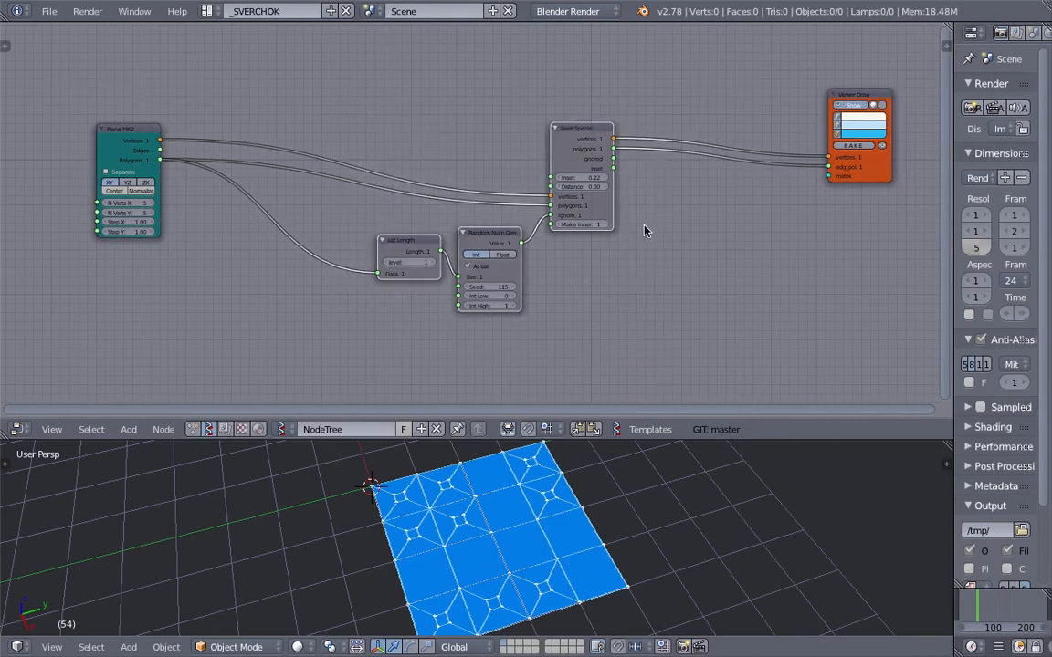
{"action": "key", "text": "space"}
{"action": "type", "text": "monad"}
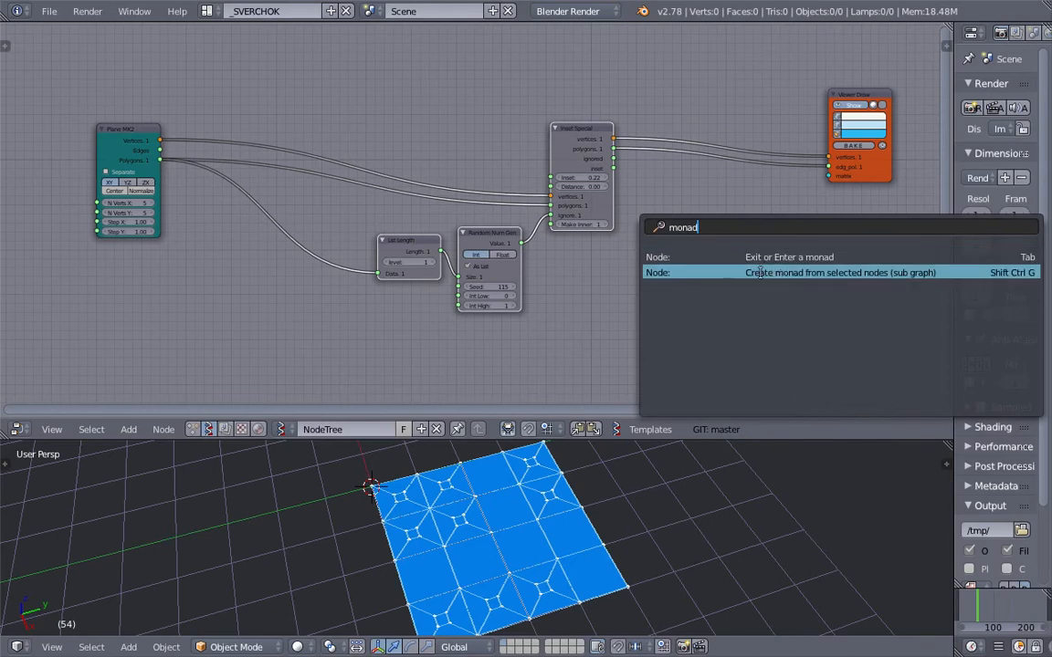
{"action": "left_click", "coordinate": [790, 272]}
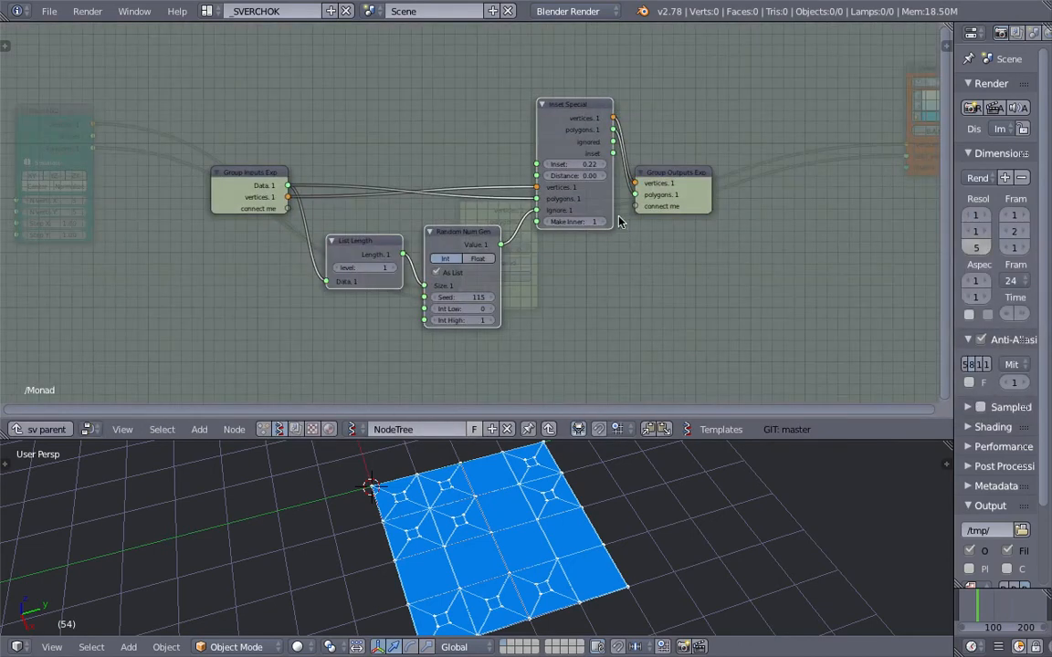
Step: Inside the monad, move the group input and output nodes outward and set Inset Special's Distance to 2.04
{"action": "left_click_drag", "start_coordinate": [687, 186], "coordinate": [769, 175]}
{"action": "left_click_drag", "start_coordinate": [219, 173], "coordinate": [131, 173]}
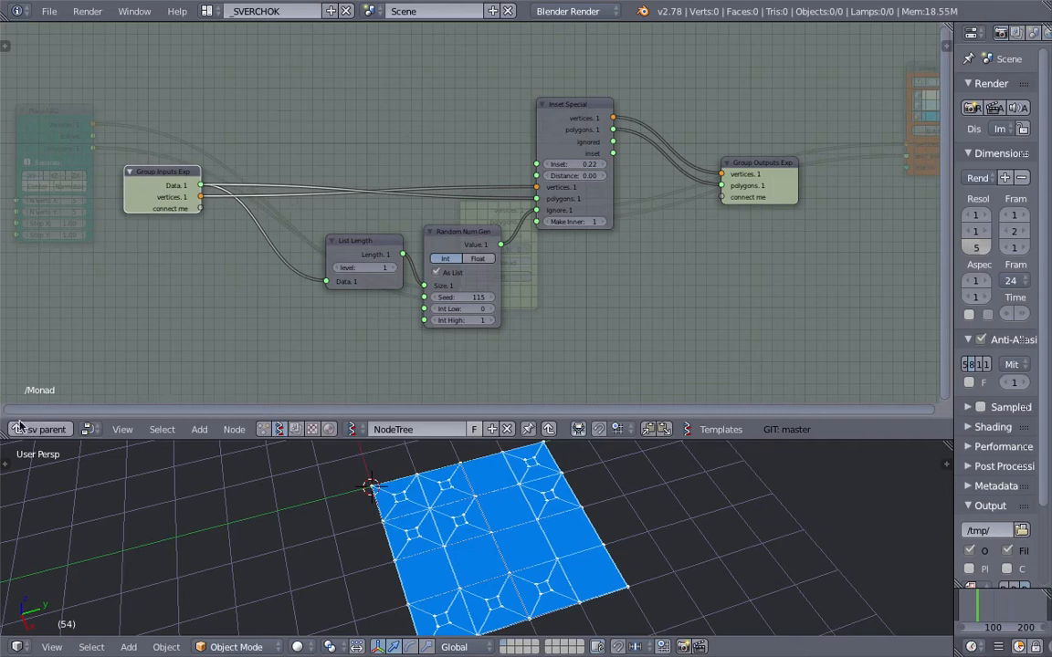
{"action": "left_click_drag", "start_coordinate": [576, 176], "coordinate": [639, 175]}
{"action": "scroll", "coordinate": [613, 511], "scroll_direction": "down", "scroll_amount": 3}
{"action": "middle_click_drag", "start_coordinate": [614, 511], "coordinate": [491, 486]}
Step: Return to the parent node tree and move the Monad node and Viewer Draw closer to the Plane node
{"action": "left_click", "coordinate": [57, 430]}
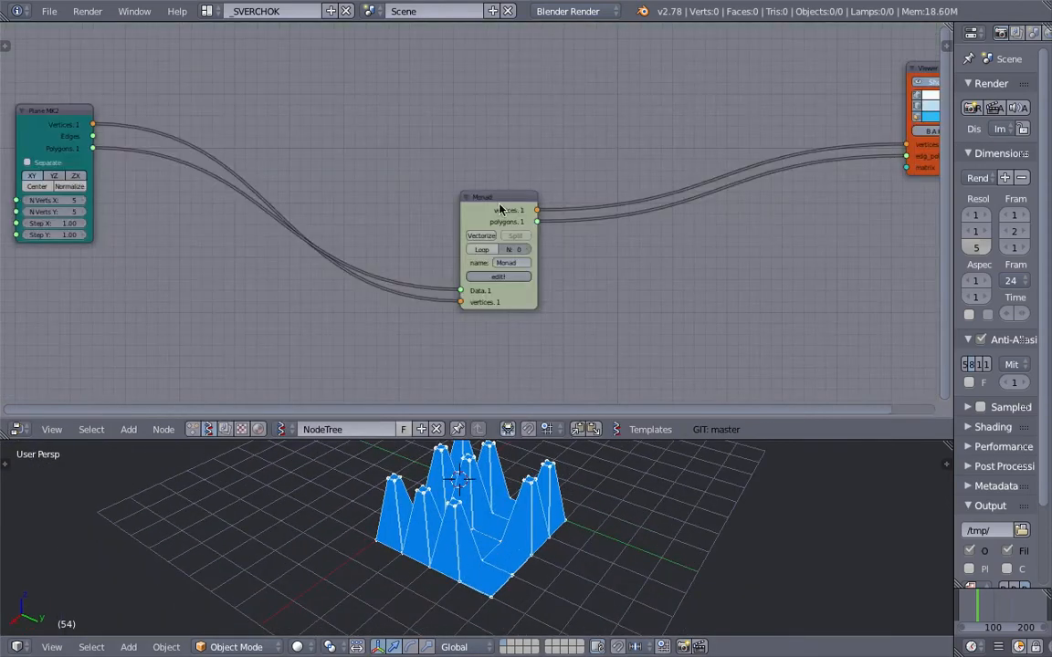
{"action": "left_click_drag", "start_coordinate": [499, 209], "coordinate": [369, 150]}
{"action": "left_click_drag", "start_coordinate": [929, 75], "coordinate": [659, 86]}
{"action": "middle_click_drag", "start_coordinate": [272, 195], "coordinate": [335, 195]}
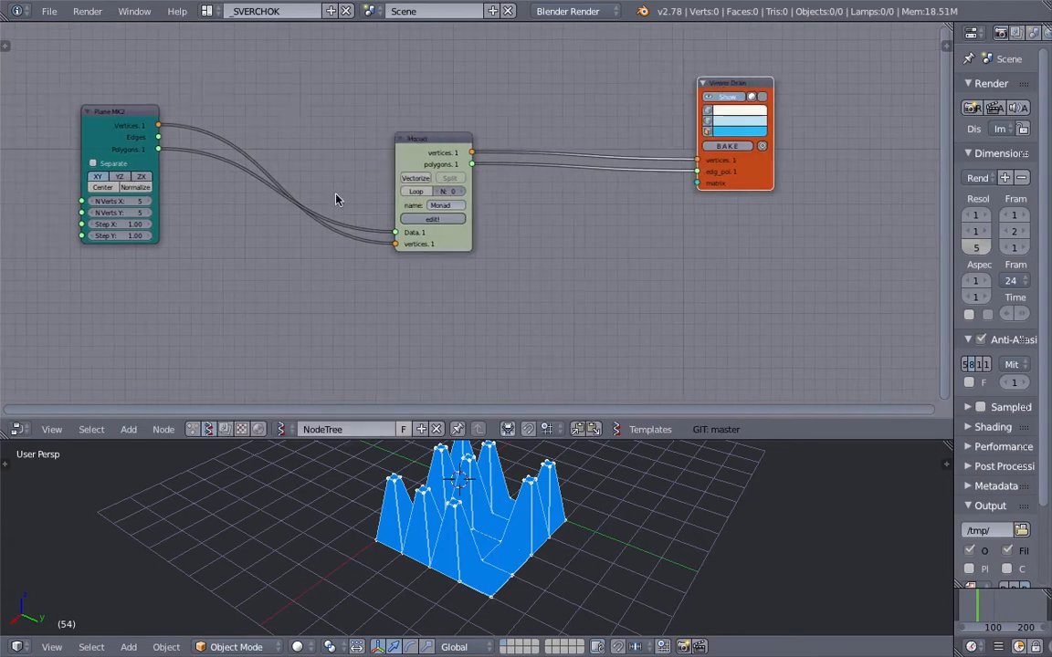
Step: Rename the monad INSET and bring the Plane and Viewer Draw nodes closer to it
{"action": "scroll", "coordinate": [456, 210], "scroll_direction": "up", "scroll_amount": 5}
{"action": "left_click", "coordinate": [447, 201]}
{"action": "type", "text": "INS"}
{"action": "key", "text": "Return"}
{"action": "left_click_drag", "start_coordinate": [5, 84], "coordinate": [126, 97]}
{"action": "mouse_move", "coordinate": [826, 42]}
{"action": "left_mouse_down"}
{"action": "mouse_move", "coordinate": [725, 73]}
{"action": "mouse_move", "coordinate": [666, 71]}
{"action": "left_mouse_up"}
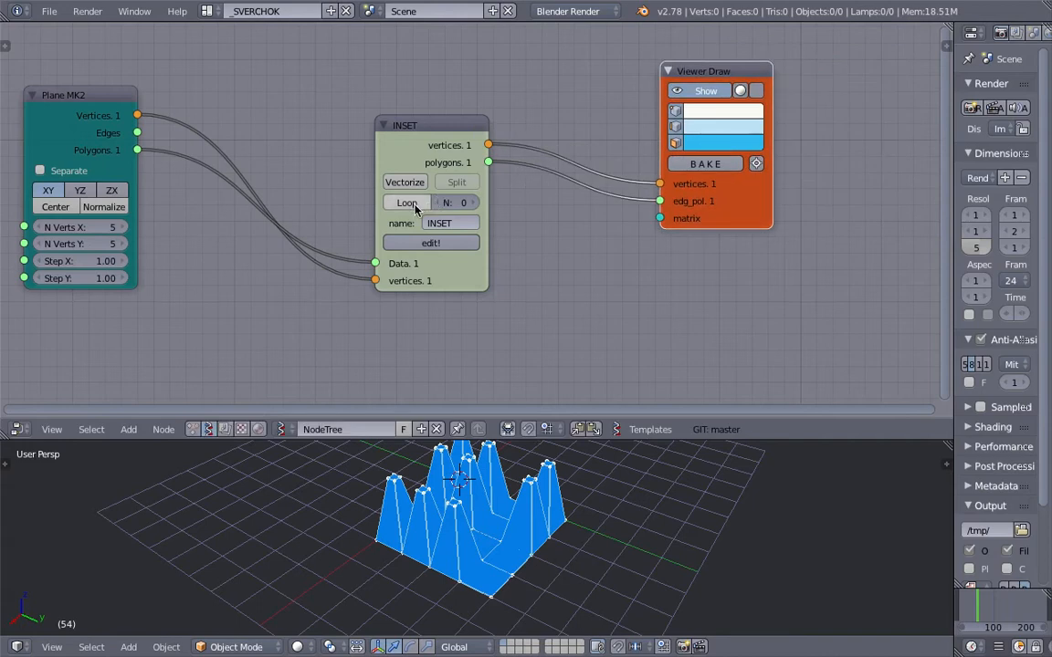
Step: Turn on Loop for the INSET monad and set its iteration count N to 2
{"action": "scroll", "coordinate": [415, 206], "scroll_direction": "up", "scroll_amount": 3}
{"action": "middle_click_drag", "start_coordinate": [423, 205], "coordinate": [447, 199]}
{"action": "scroll", "coordinate": [447, 195], "scroll_direction": "down", "scroll_amount": 1}
{"action": "left_click", "coordinate": [411, 195]}
{"action": "left_click", "coordinate": [495, 195]}
{"action": "left_click", "coordinate": [496, 195]}
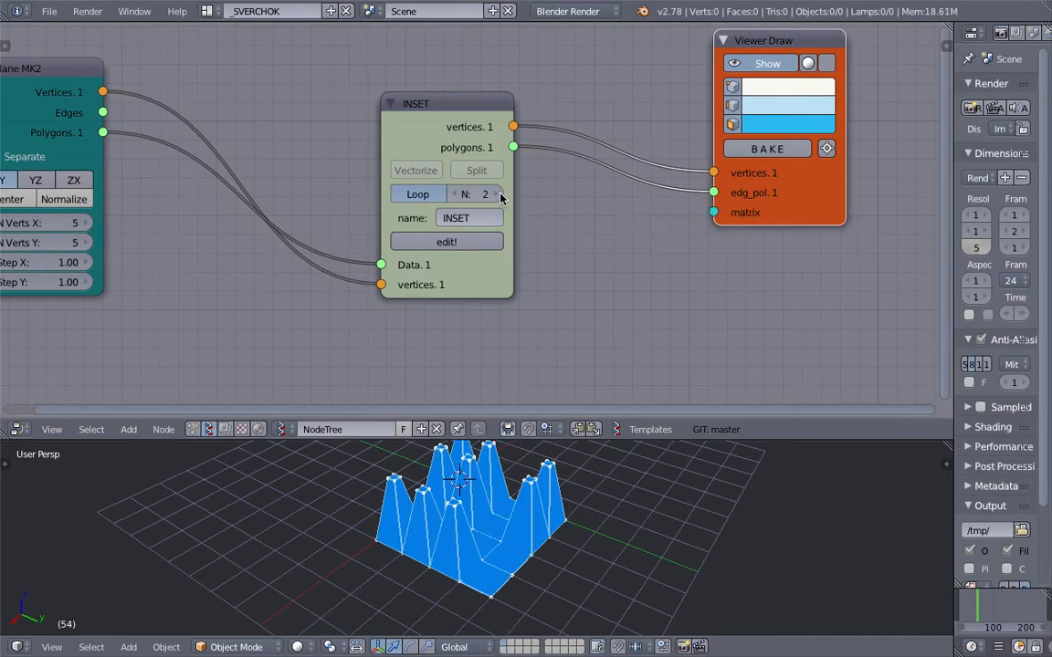
Step: Move Viewer Draw closer to the INSET node and set the current frame to 86
{"action": "middle_click_drag", "start_coordinate": [657, 534], "coordinate": [584, 538]}
{"action": "scroll", "coordinate": [594, 289], "scroll_direction": "down", "scroll_amount": 1}
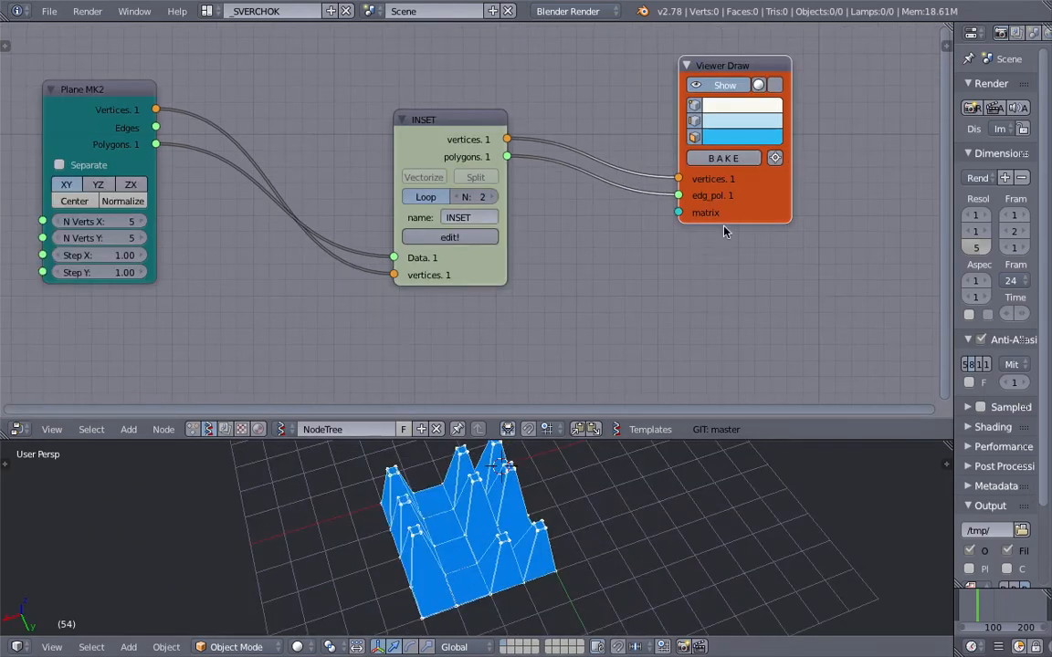
{"action": "mouse_move", "coordinate": [728, 213]}
{"action": "left_mouse_down"}
{"action": "mouse_move", "coordinate": [694, 213]}
{"action": "mouse_move", "coordinate": [677, 225]}
{"action": "left_mouse_up"}
{"action": "left_click", "coordinate": [989, 610]}
Step: Toggle Loop on the INSET node and turn on its Vectorize and Split options, leaving Loop enabled
{"action": "left_click", "coordinate": [425, 199]}
{"action": "left_click", "coordinate": [433, 199]}
{"action": "left_click", "coordinate": [432, 196]}
{"action": "left_click", "coordinate": [433, 183]}
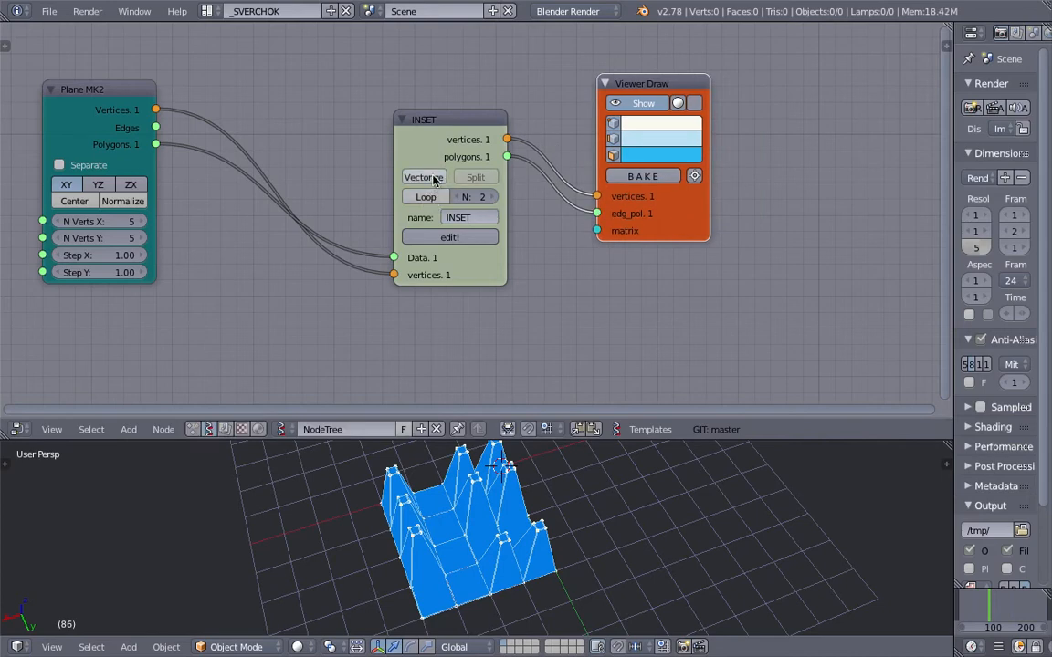
{"action": "left_click", "coordinate": [426, 180]}
{"action": "key", "text": "ctrl+z"}
{"action": "scroll", "coordinate": [365, 211], "scroll_direction": "down", "scroll_amount": 5}
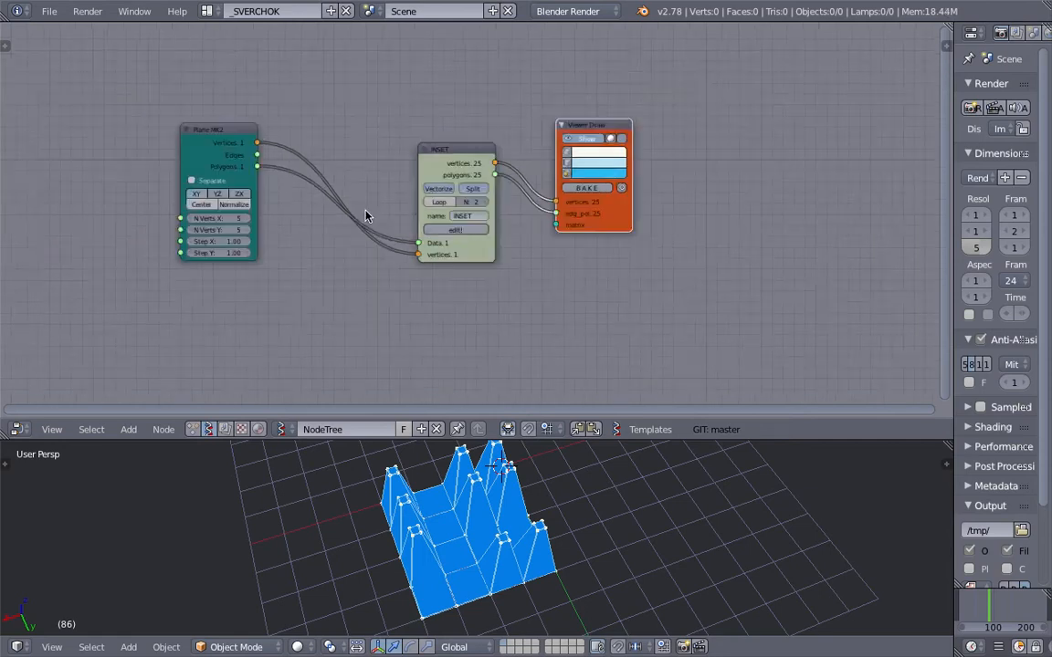
{"action": "scroll", "coordinate": [366, 211], "scroll_direction": "up", "scroll_amount": 4}
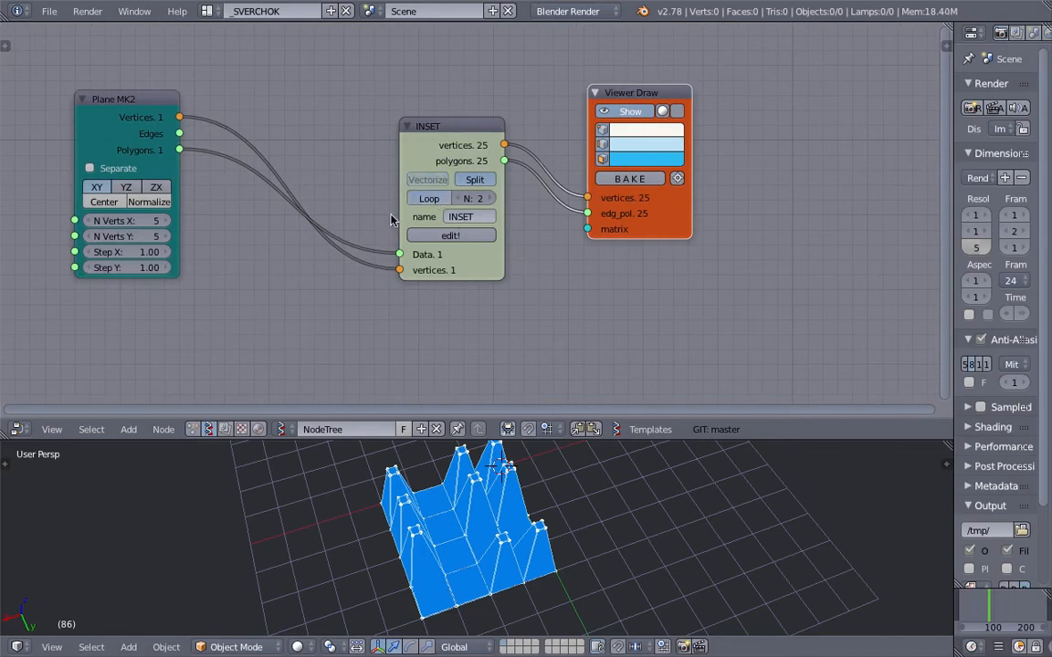
Step: Align the Plane and Viewer Draw nodes around INSET and inspect the extruded mesh from a lower angle
{"action": "left_click_drag", "start_coordinate": [146, 102], "coordinate": [213, 127]}
{"action": "left_click_drag", "start_coordinate": [626, 99], "coordinate": [640, 136]}
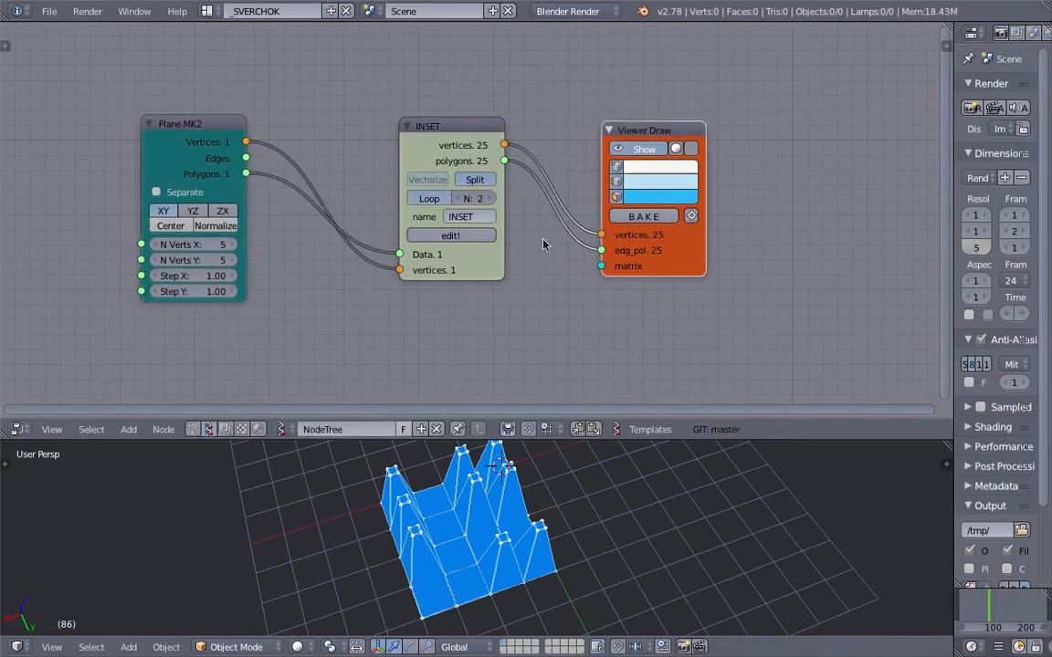
{"action": "mouse_move", "coordinate": [605, 457]}
{"action": "middle_mouse_down"}
{"action": "mouse_move", "coordinate": [797, 598]}
{"action": "mouse_move", "coordinate": [798, 490]}
{"action": "mouse_move", "coordinate": [794, 634]}
{"action": "mouse_move", "coordinate": [593, 392]}
{"action": "middle_mouse_up"}
{"action": "scroll", "coordinate": [593, 392], "scroll_direction": "up", "scroll_amount": 1}
{"action": "middle_click_drag", "start_coordinate": [612, 478], "coordinate": [566, 475]}
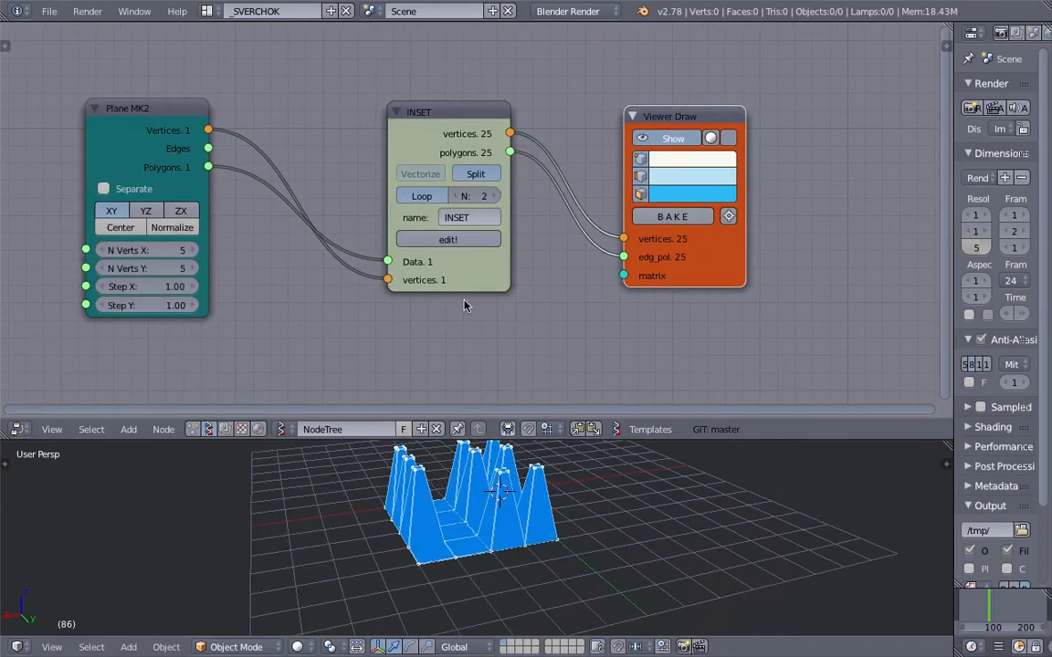
Step: Open the INSET monad for editing and space out its group input, List Length and Random Num Gen nodes
{"action": "left_click", "coordinate": [439, 242]}
{"action": "scroll", "coordinate": [439, 242], "scroll_direction": "down", "scroll_amount": 3}
{"action": "middle_click_drag", "start_coordinate": [369, 253], "coordinate": [361, 243]}
{"action": "left_click_drag", "start_coordinate": [291, 238], "coordinate": [229, 233]}
{"action": "left_click_drag", "start_coordinate": [106, 144], "coordinate": [171, 109]}
{"action": "left_click_drag", "start_coordinate": [431, 225], "coordinate": [407, 220]}
{"action": "left_click_drag", "start_coordinate": [270, 234], "coordinate": [292, 231]}
{"action": "middle_click_drag", "start_coordinate": [584, 131], "coordinate": [620, 141]}
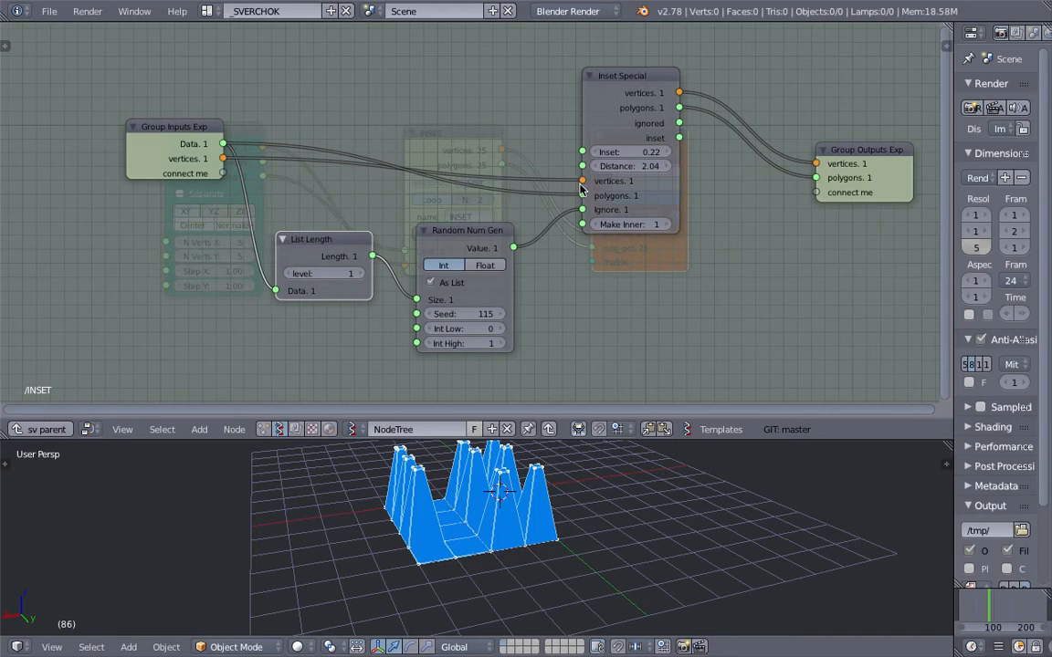
{"action": "left_click_drag", "start_coordinate": [325, 241], "coordinate": [336, 241]}
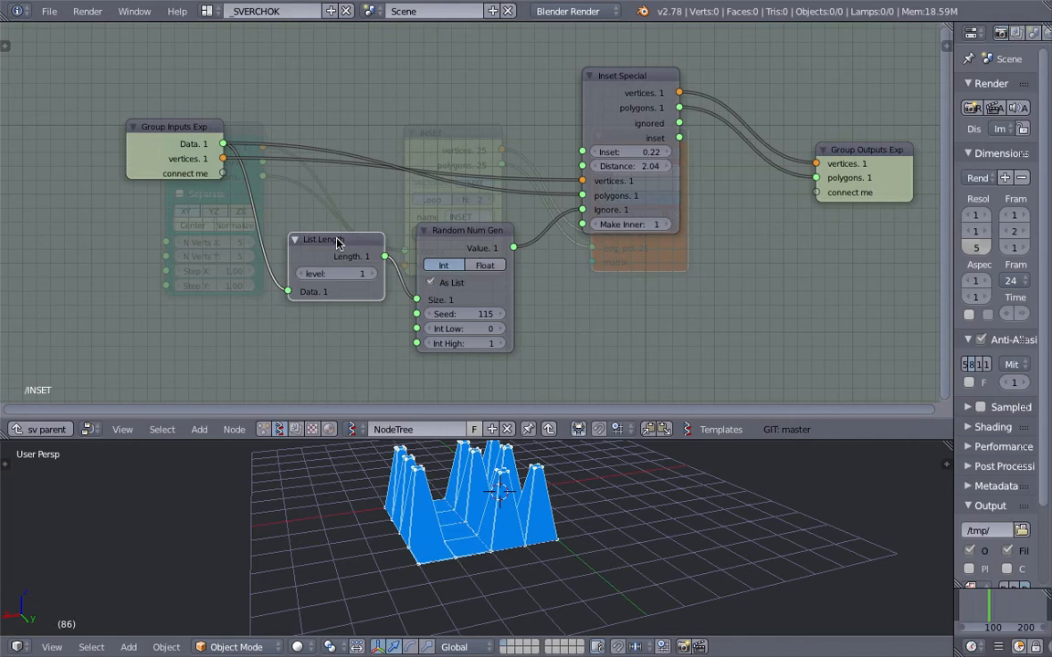
{"action": "left_click_drag", "start_coordinate": [194, 143], "coordinate": [138, 135]}
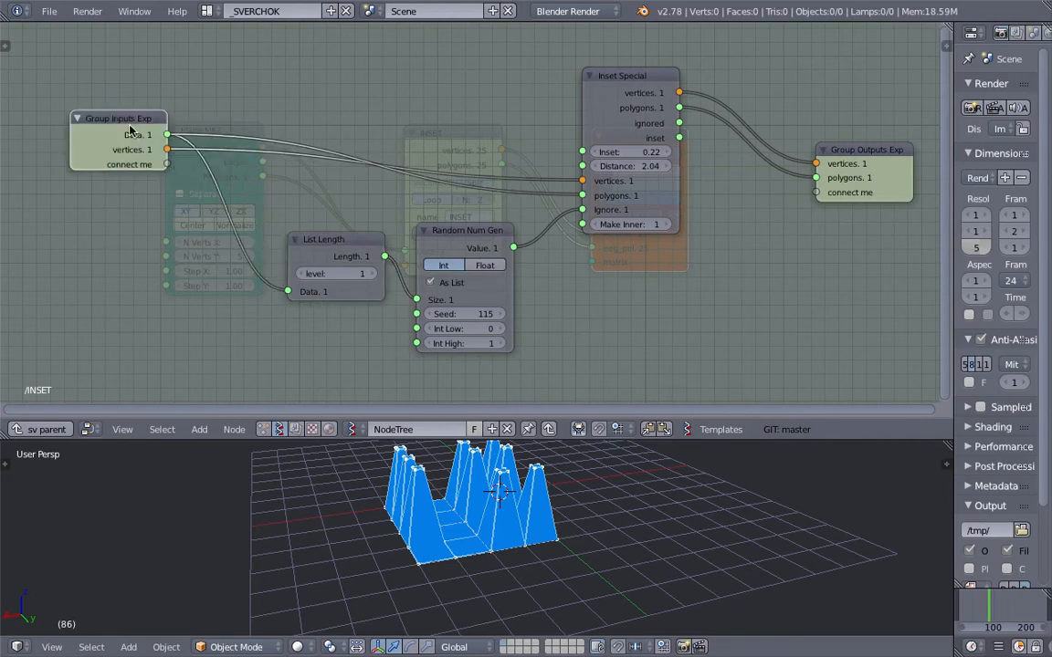
{"action": "left_click_drag", "start_coordinate": [301, 239], "coordinate": [258, 209]}
Step: Set Random Num Gen's Seed to 138 and Inset Special's Make Inner to 0 inside the monad
{"action": "left_click", "coordinate": [499, 314]}
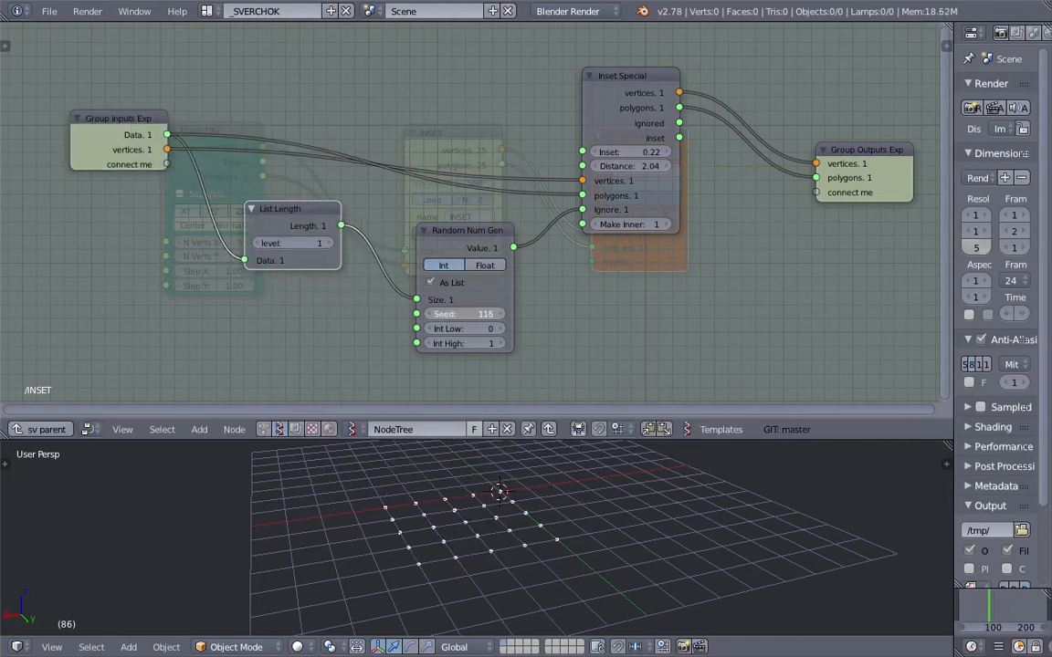
{"action": "left_click", "coordinate": [455, 311]}
{"action": "key", "text": "Return"}
{"action": "middle_click_drag", "start_coordinate": [694, 155], "coordinate": [651, 158]}
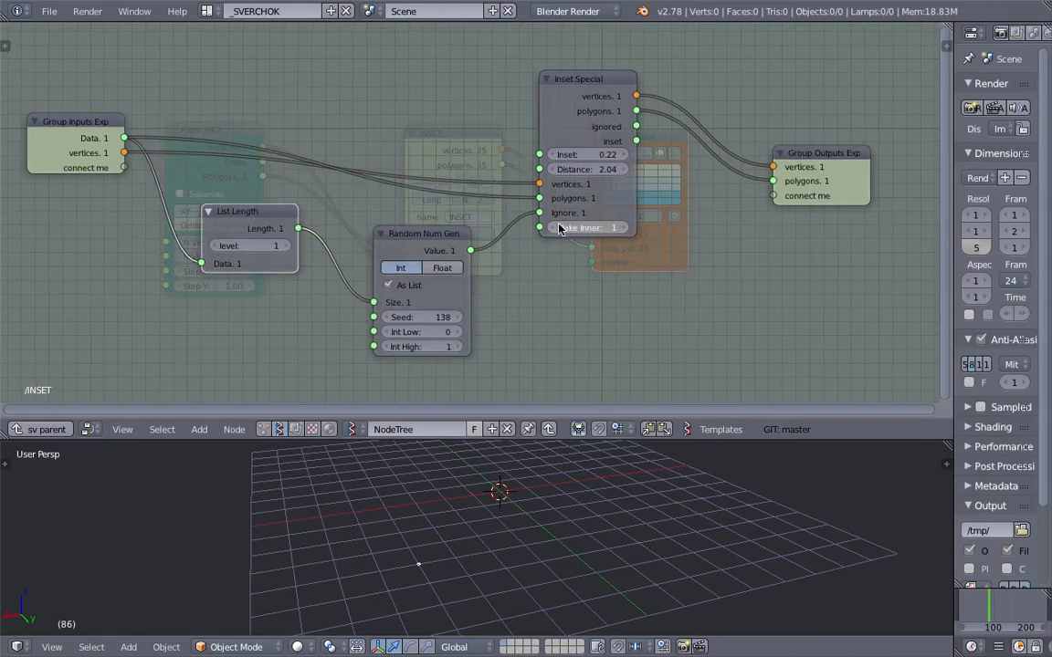
{"action": "left_click_drag", "start_coordinate": [620, 269], "coordinate": [586, 243]}
{"action": "middle_click_drag", "start_coordinate": [584, 242], "coordinate": [584, 261]}
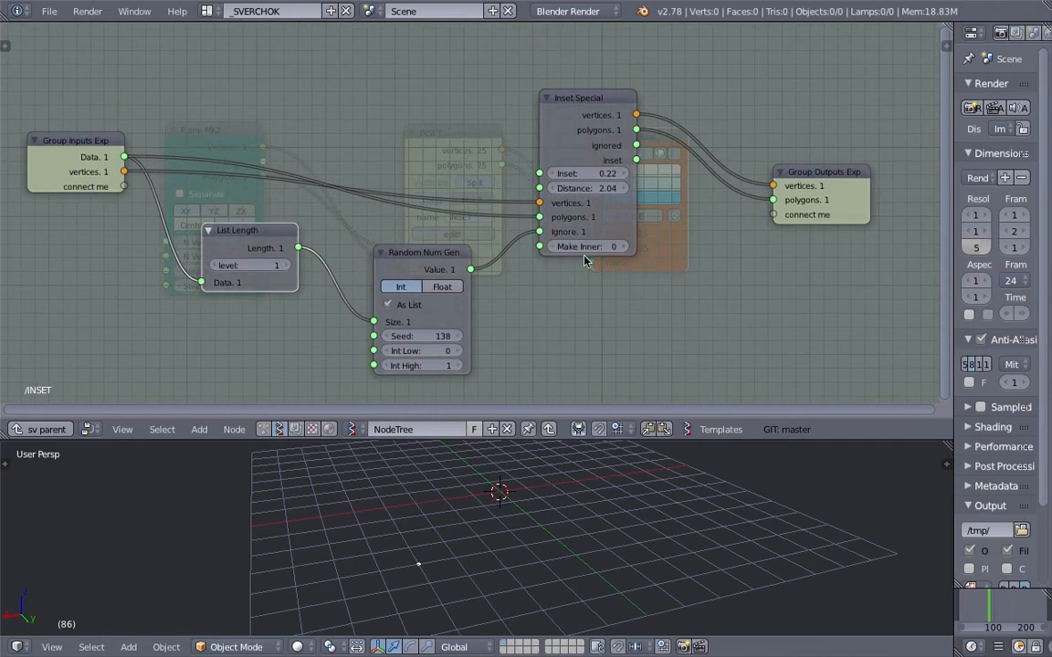
Step: Rearrange the Group Outputs, List Length and Inset Special nodes inside the INSET monad, and return to the parent tree
{"action": "left_click_drag", "start_coordinate": [821, 175], "coordinate": [822, 139]}
{"action": "left_click_drag", "start_coordinate": [274, 243], "coordinate": [270, 232]}
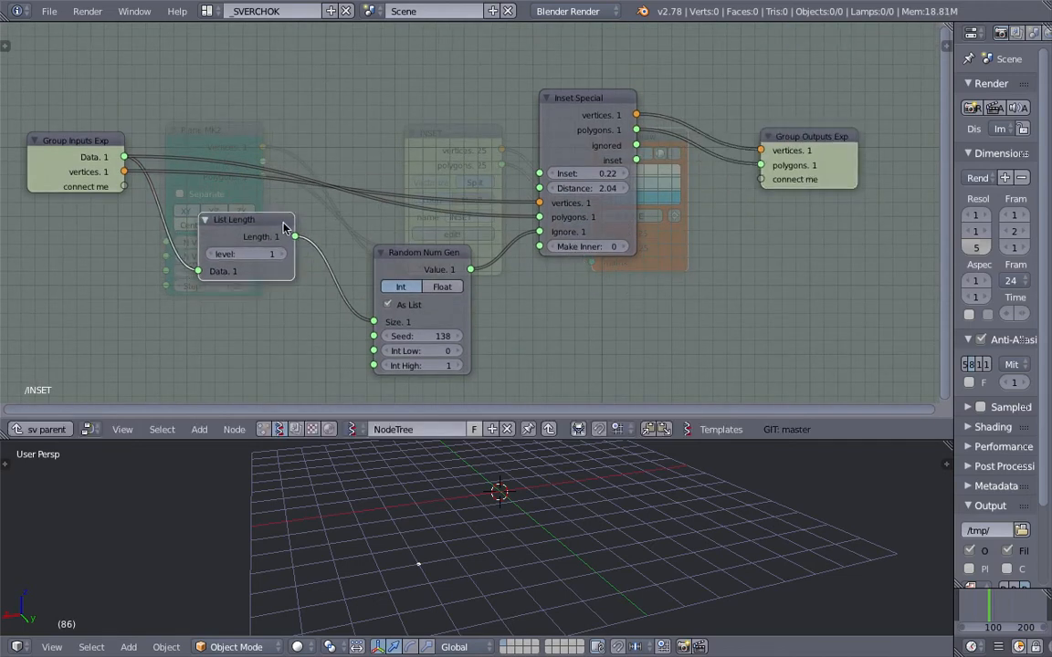
{"action": "middle_click_drag", "start_coordinate": [270, 232], "coordinate": [284, 231]}
{"action": "left_click", "coordinate": [575, 108]}
{"action": "left_click_drag", "start_coordinate": [575, 109], "coordinate": [567, 91]}
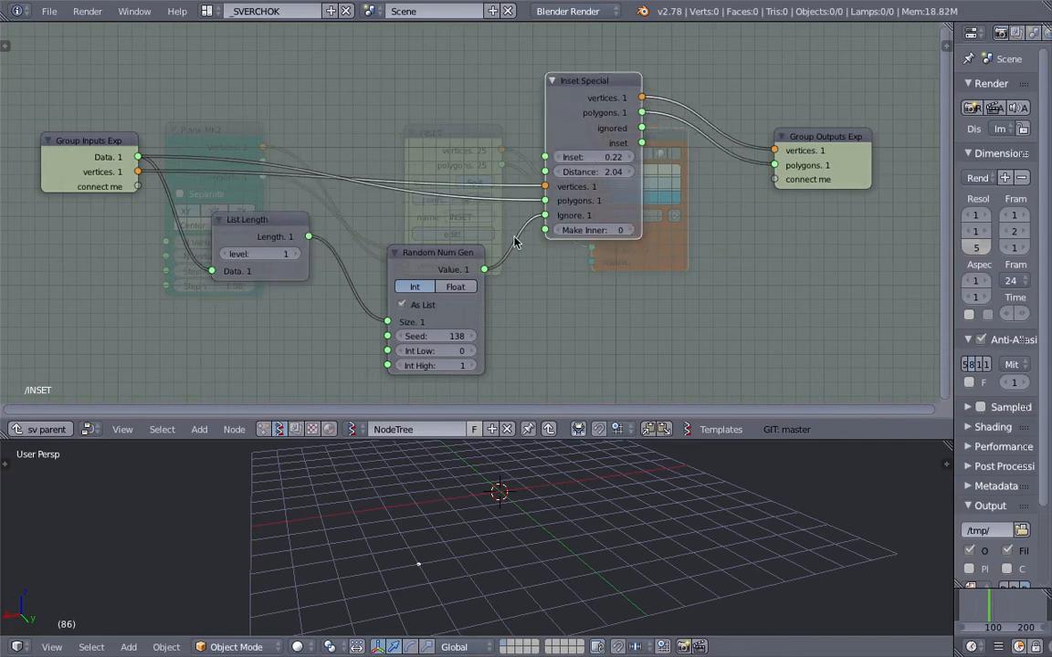
{"action": "left_click", "coordinate": [70, 430]}
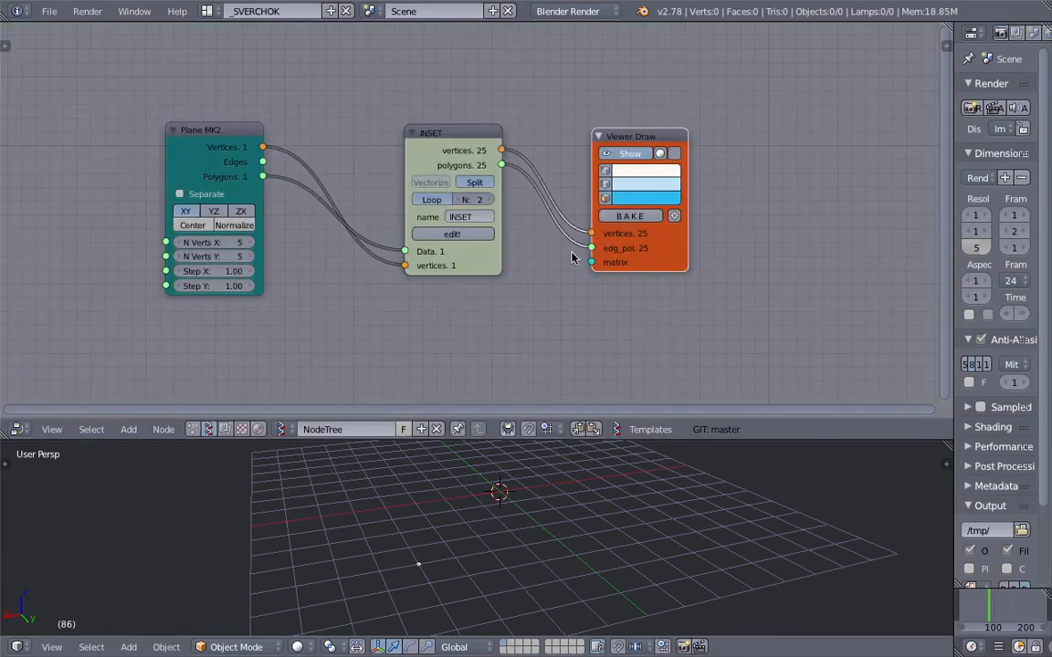
Step: Set the Plane node's N Verts X and N Verts Y to 2 and adjust the Viewer Draw node's position
{"action": "left_click_drag", "start_coordinate": [605, 136], "coordinate": [641, 143]}
{"action": "left_click_drag", "start_coordinate": [234, 244], "coordinate": [230, 243]}
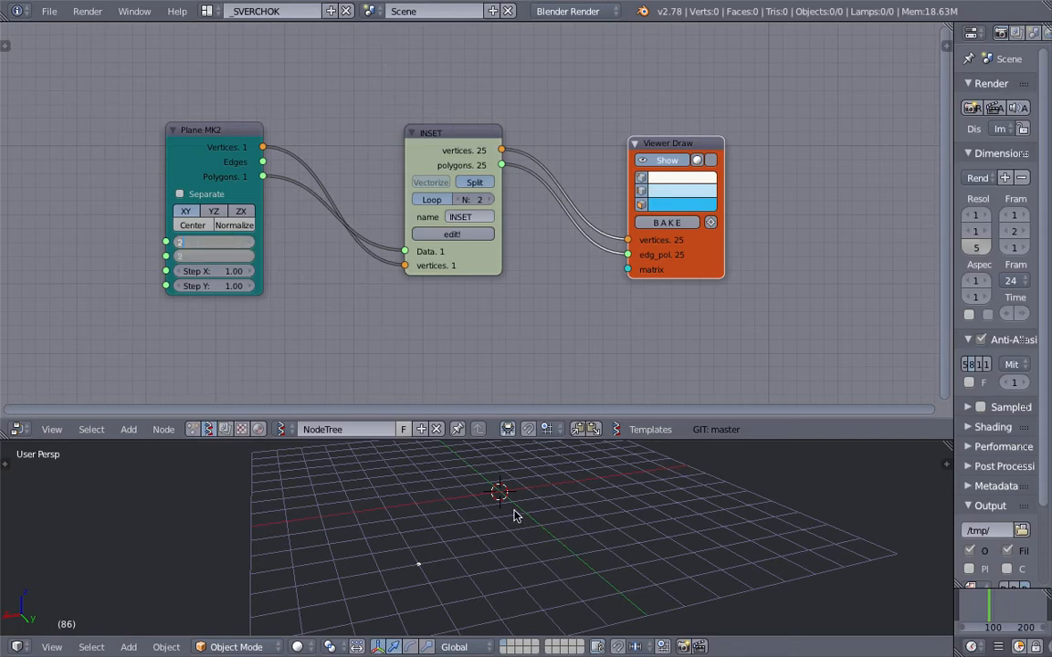
{"action": "key", "text": "Return"}
{"action": "scroll", "coordinate": [517, 511], "scroll_direction": "down", "scroll_amount": 2}
{"action": "middle_click_drag", "start_coordinate": [557, 508], "coordinate": [479, 493]}
{"action": "left_click_drag", "start_coordinate": [655, 144], "coordinate": [620, 140]}
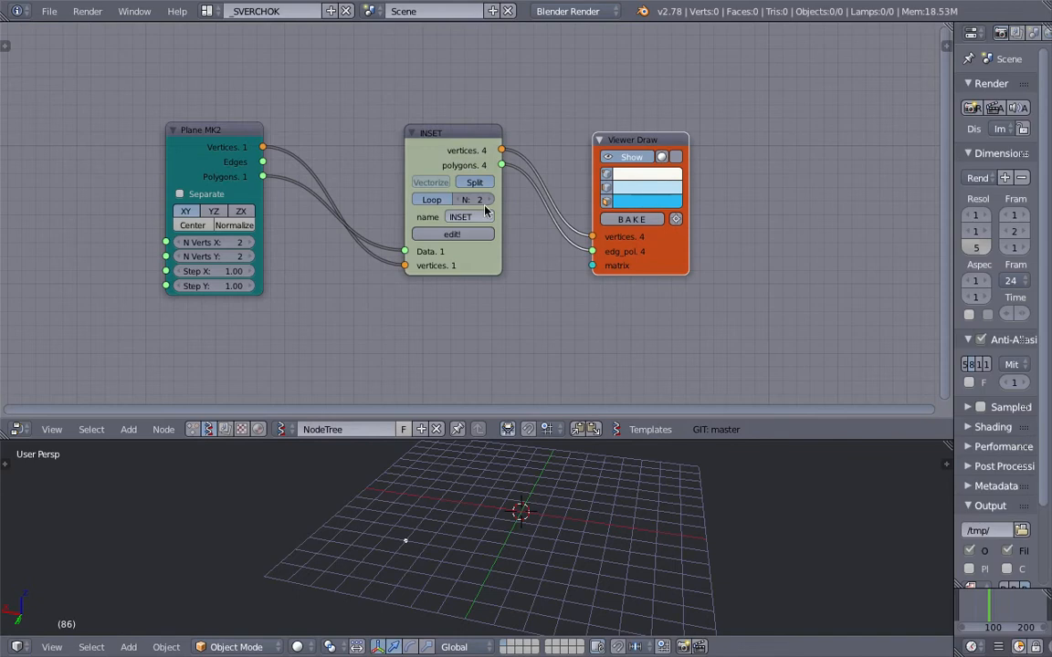
Step: Set the INSET node's loop count N to 0 and delete the node
{"action": "left_click", "coordinate": [472, 201]}
{"action": "type", "text": "0"}
{"action": "key", "text": "Return"}
{"action": "scroll", "coordinate": [436, 183], "scroll_direction": "down", "scroll_amount": 1}
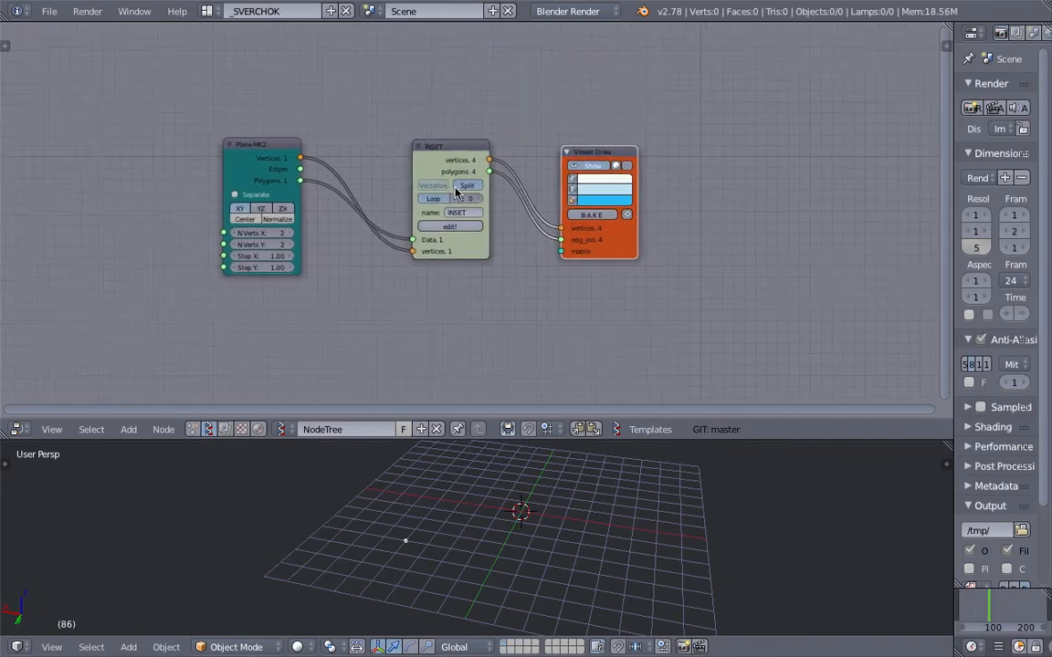
{"action": "key", "text": "x"}
Step: Move the Plane and Viewer Draw nodes apart to make room between them
{"action": "middle_click_drag", "start_coordinate": [639, 511], "coordinate": [576, 503]}
{"action": "left_click_drag", "start_coordinate": [262, 146], "coordinate": [243, 151]}
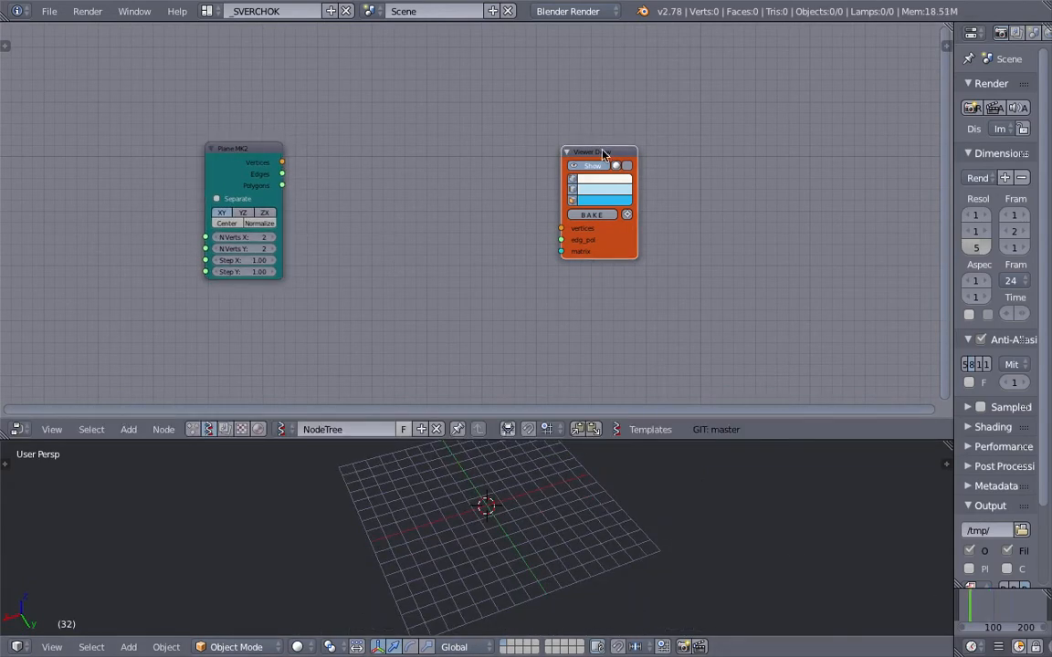
{"action": "left_click_drag", "start_coordinate": [602, 154], "coordinate": [656, 161]}
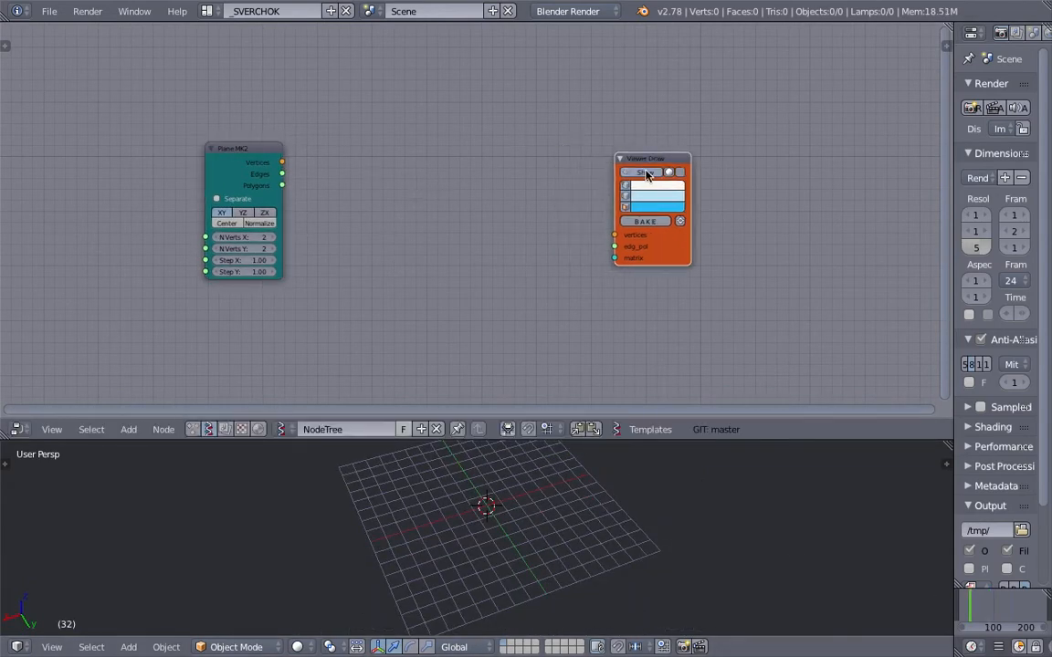
{"action": "scroll", "coordinate": [508, 186], "scroll_direction": "up", "scroll_amount": 1}
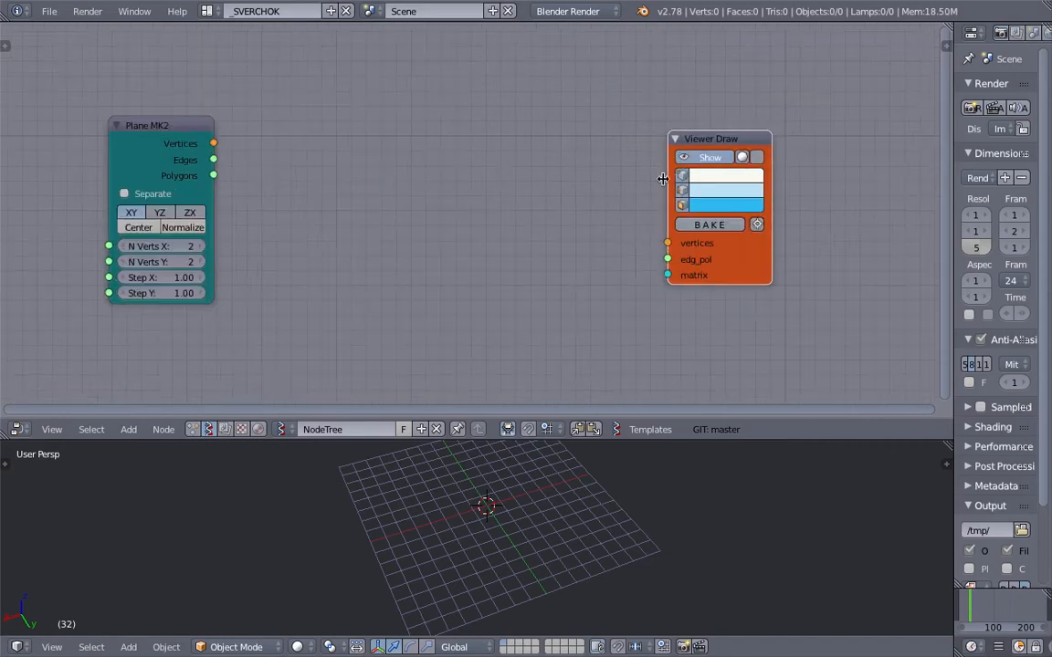
Step: Add the saved INSET group node and place it between the Plane and Viewer Draw nodes
{"action": "key", "text": "shift+a"}
{"action": "left_click", "coordinate": [414, 151]}
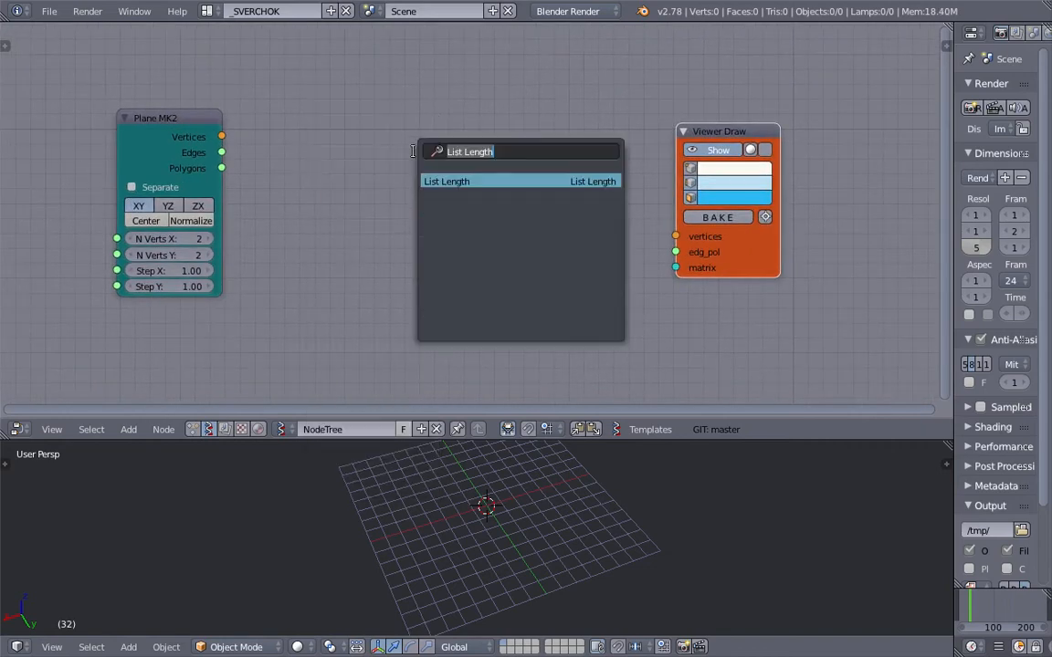
{"action": "key", "text": "shift+a"}
{"action": "mouse_move", "coordinate": [353, 436]}
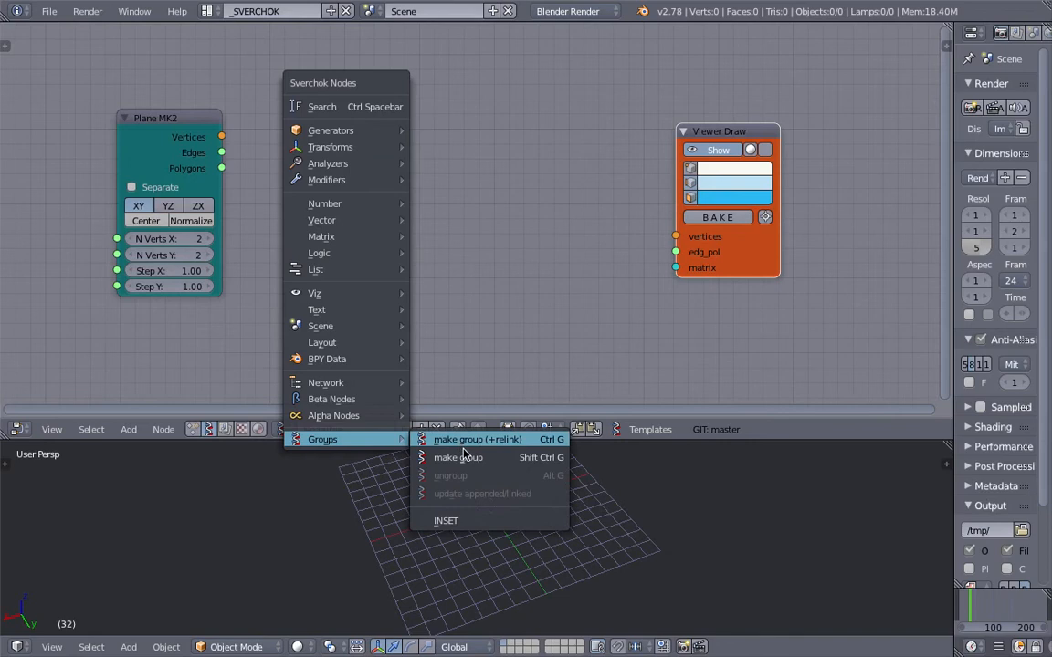
{"action": "left_click", "coordinate": [452, 520]}
{"action": "left_click", "coordinate": [398, 274]}
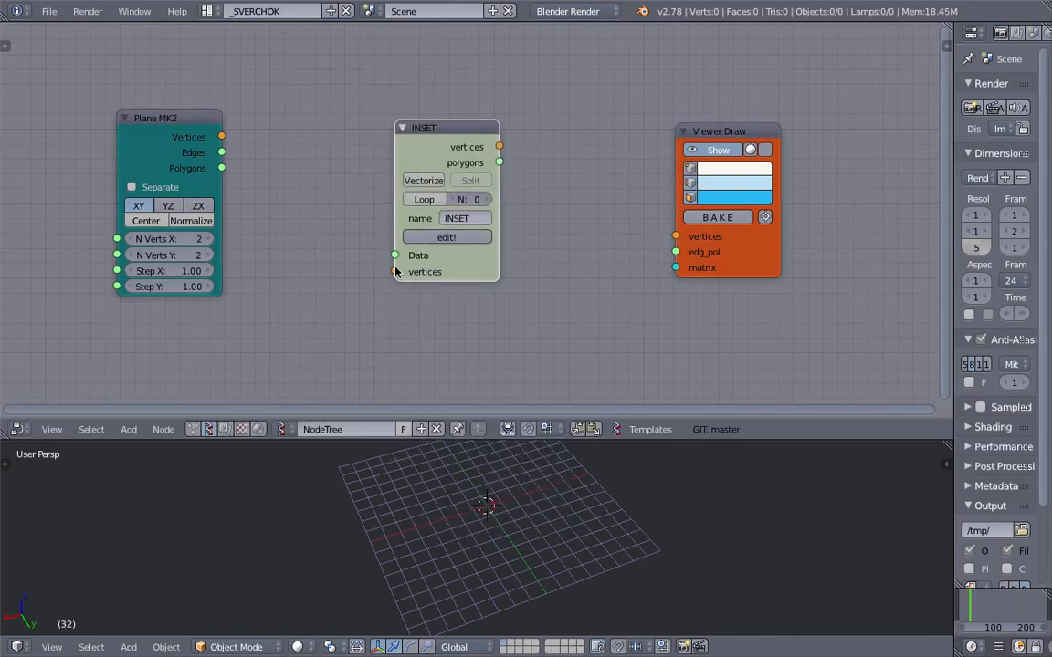
{"action": "scroll", "coordinate": [367, 251], "scroll_direction": "up", "scroll_amount": 1}
{"action": "left_click_drag", "start_coordinate": [183, 127], "coordinate": [382, 264]}
{"action": "left_click_drag", "start_coordinate": [181, 161], "coordinate": [359, 269]}
{"action": "left_click_drag", "start_coordinate": [311, 196], "coordinate": [294, 240], "text": "ctrl"}
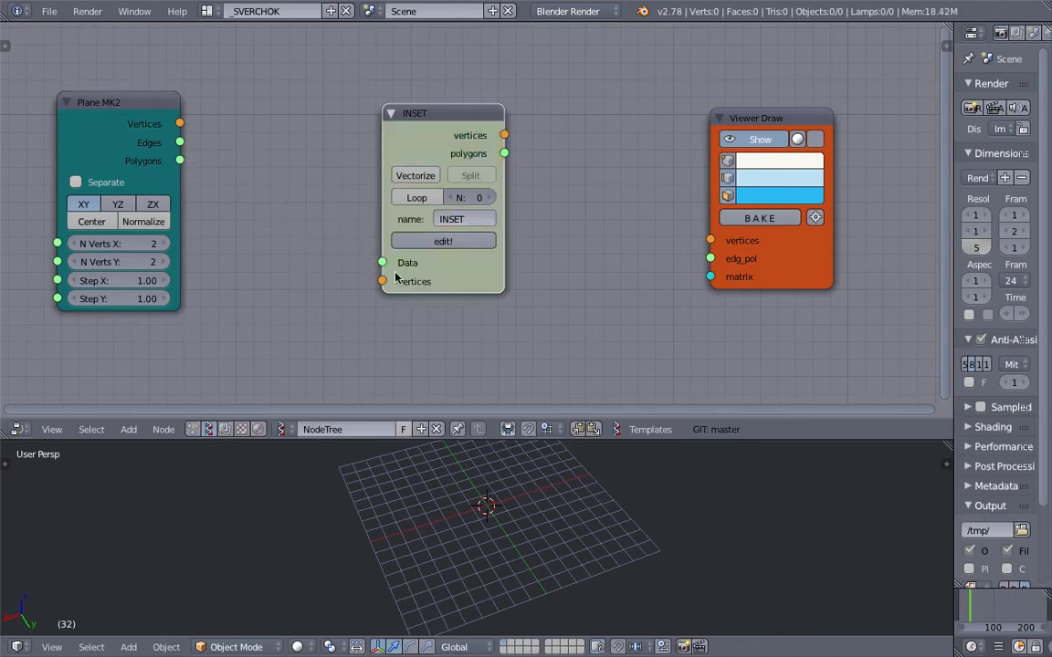
Step: Link Plane's Vertices and Polygons to INSET's vertices and Data, connect INSET's outputs to Viewer Draw, and move the viewer closer
{"action": "left_click_drag", "start_coordinate": [181, 124], "coordinate": [382, 281]}
{"action": "left_click_drag", "start_coordinate": [180, 161], "coordinate": [382, 263]}
{"action": "mouse_move", "coordinate": [504, 135]}
{"action": "left_mouse_down"}
{"action": "mouse_move", "coordinate": [709, 242]}
{"action": "mouse_move", "coordinate": [711, 258]}
{"action": "left_mouse_up"}
{"action": "left_click_drag", "start_coordinate": [789, 264], "coordinate": [685, 253]}
{"action": "scroll", "coordinate": [591, 479], "scroll_direction": "up", "scroll_amount": 3}
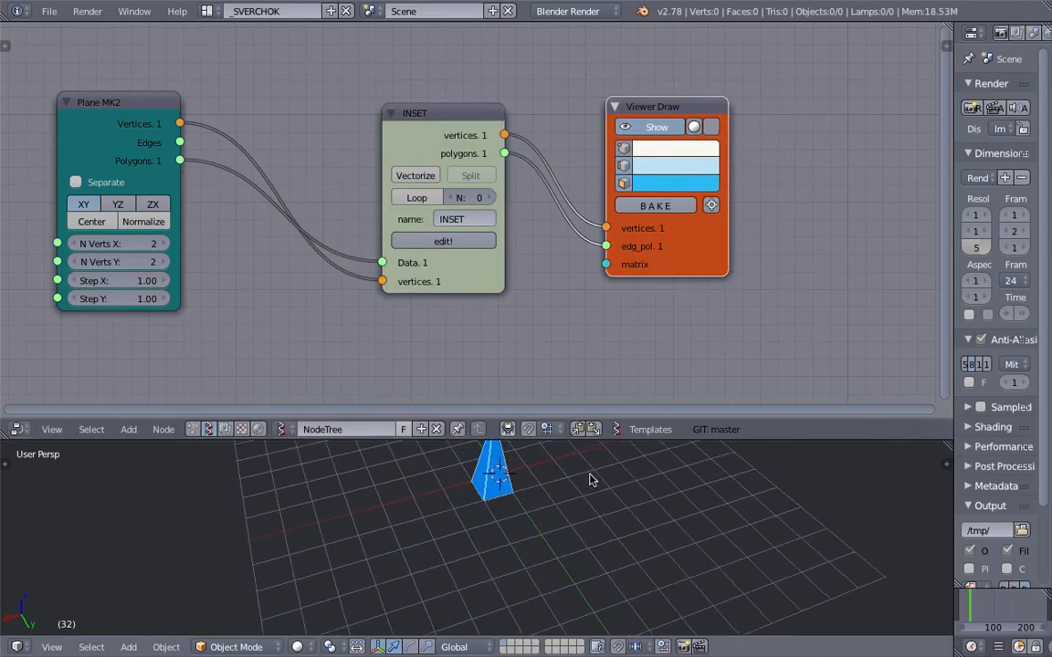
Step: Open the INSET monad for editing and reposition its List Length and Group Inputs nodes
{"action": "left_click", "coordinate": [452, 243]}
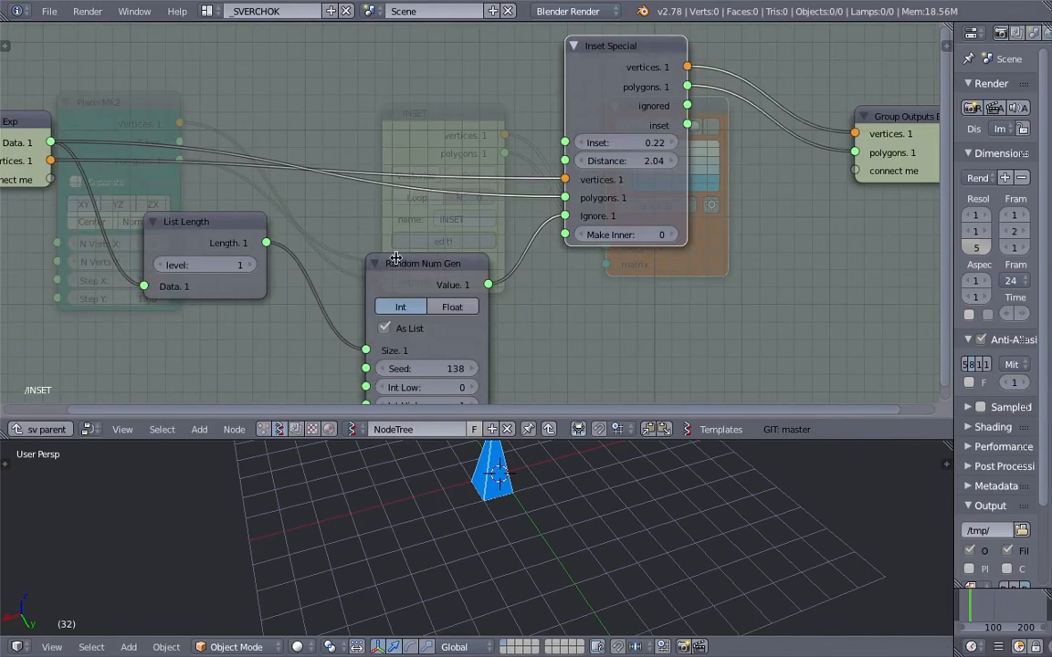
{"action": "key", "text": "Home"}
{"action": "left_click_drag", "start_coordinate": [254, 216], "coordinate": [267, 231]}
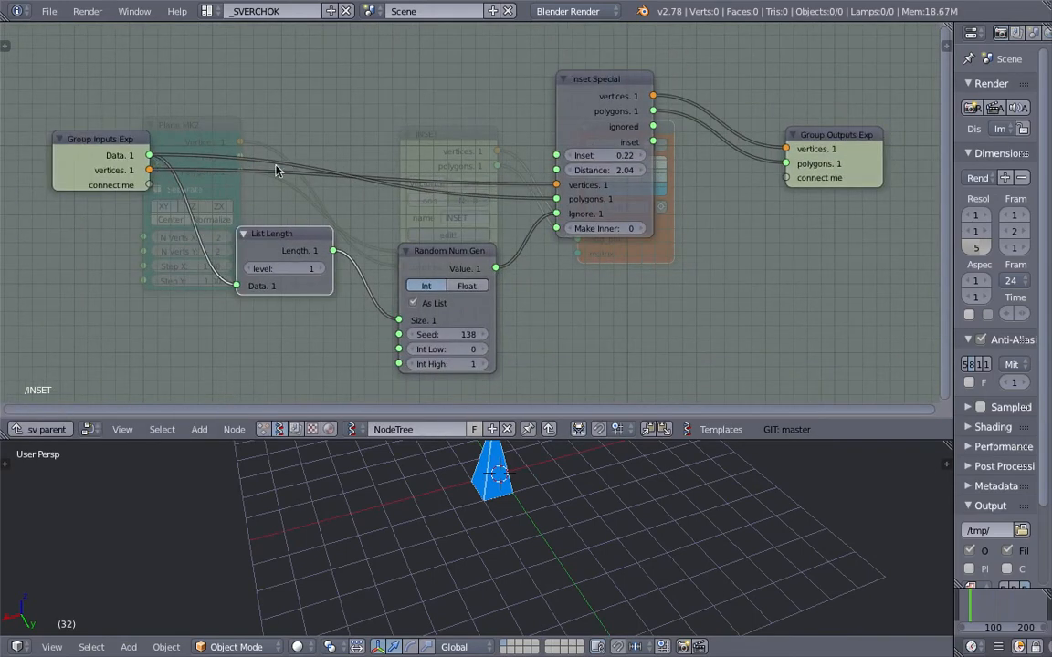
{"action": "left_click_drag", "start_coordinate": [149, 170], "coordinate": [556, 184]}
{"action": "left_click_drag", "start_coordinate": [140, 161], "coordinate": [108, 156]}
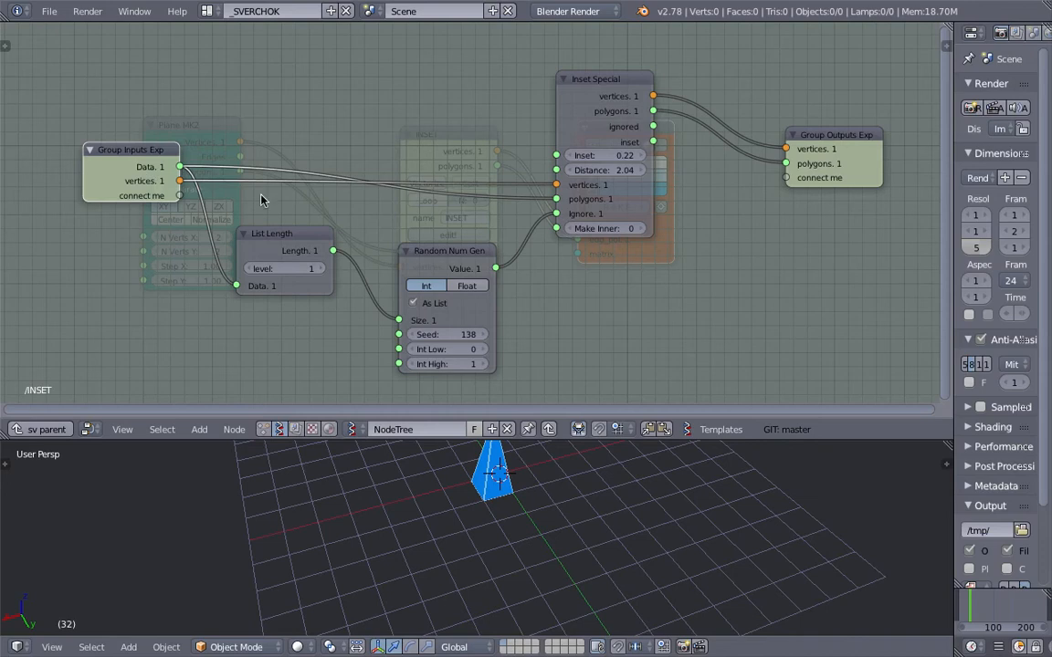
Step: Return to the parent tree and set the INSET node's loop count N to 2
{"action": "left_click", "coordinate": [52, 431]}
{"action": "left_click", "coordinate": [484, 202]}
{"action": "left_click", "coordinate": [484, 201]}
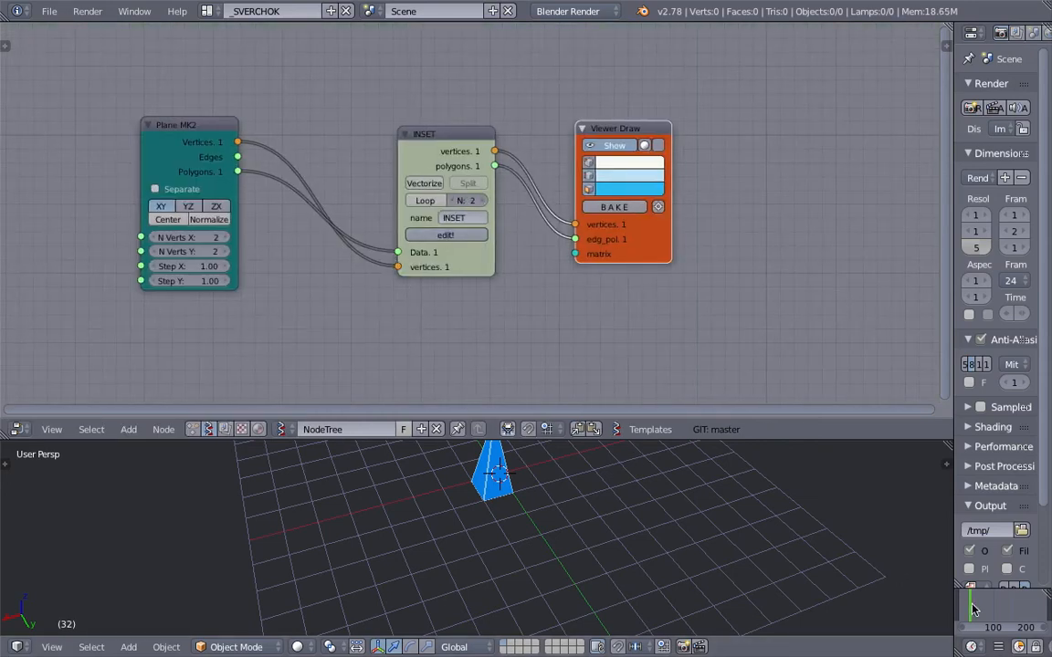
Step: Reopen the INSET monad and remove the Data and vertices inputs from its custom group interface
{"action": "left_click", "coordinate": [447, 237]}
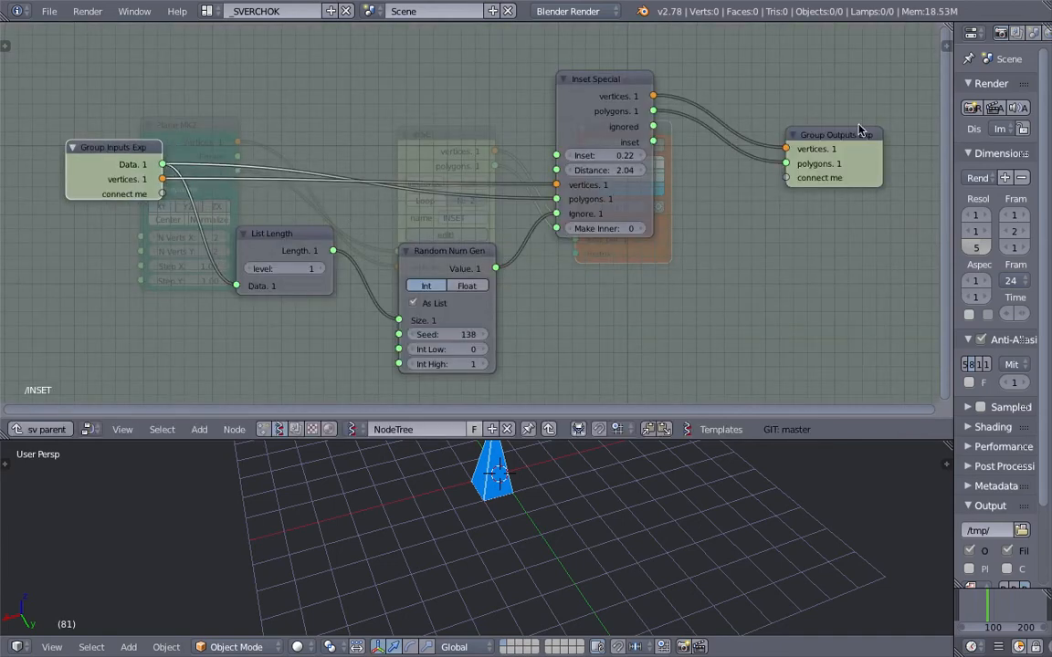
{"action": "key", "text": "n"}
{"action": "scroll", "coordinate": [892, 230], "scroll_direction": "down", "scroll_amount": 3}
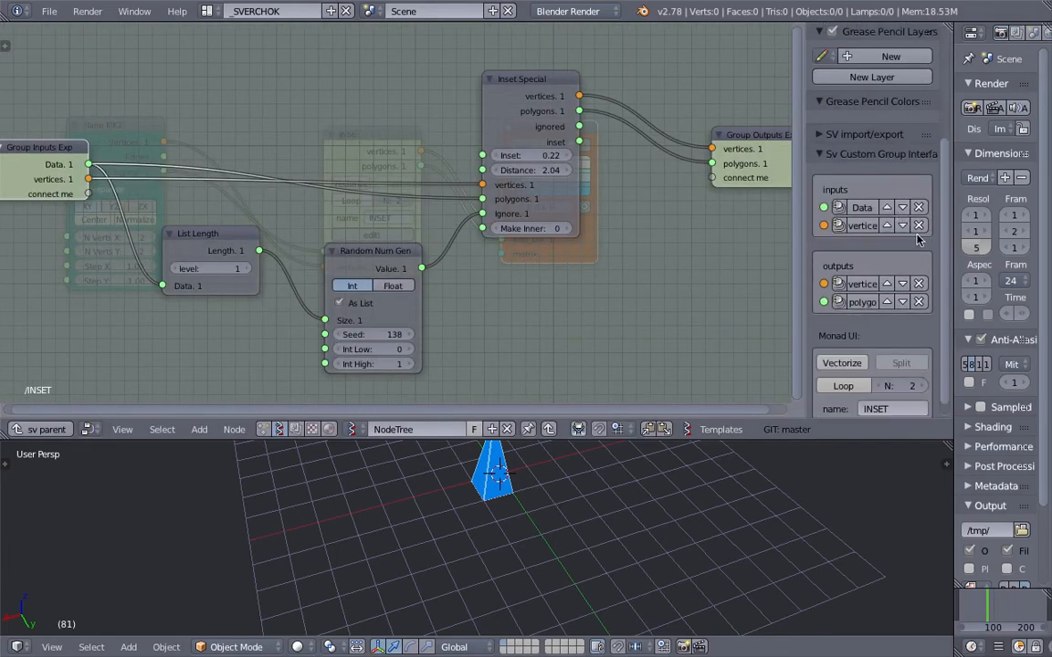
{"action": "left_click", "coordinate": [919, 210]}
{"action": "left_click", "coordinate": [919, 210]}
{"action": "middle_click_drag", "start_coordinate": [287, 166], "coordinate": [329, 173]}
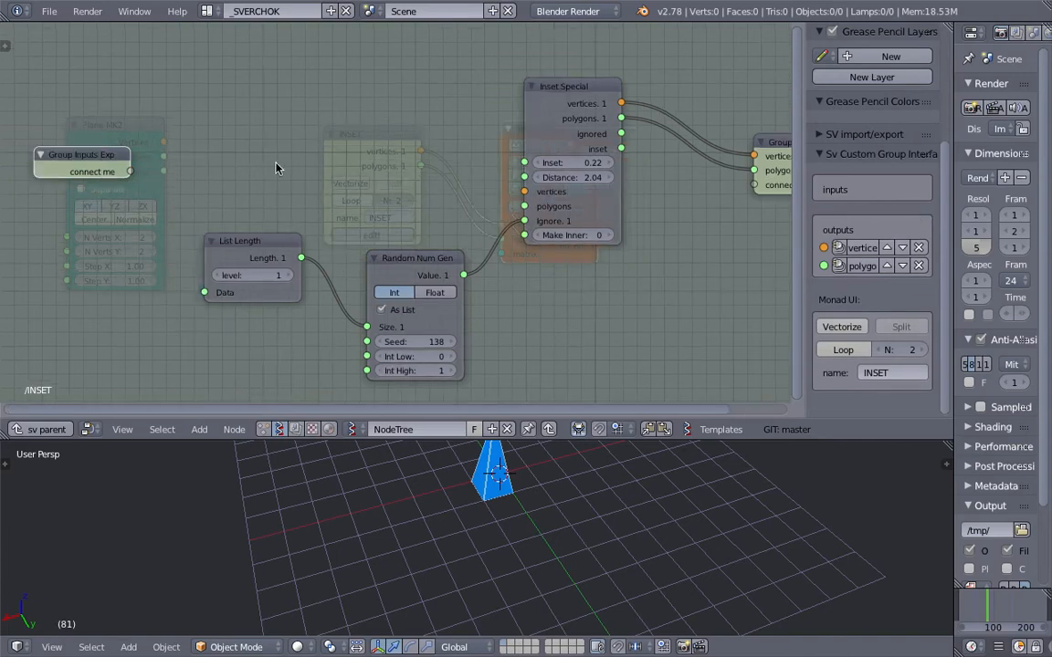
Step: Connect new group inputs to Inset Special's vertices and polygons, feed polygons into List Length's Data, and rearrange the nodes
{"action": "left_click_drag", "start_coordinate": [130, 172], "coordinate": [523, 192]}
{"action": "left_click_drag", "start_coordinate": [133, 188], "coordinate": [524, 207]}
{"action": "left_click_drag", "start_coordinate": [130, 186], "coordinate": [204, 292]}
{"action": "left_click_drag", "start_coordinate": [251, 239], "coordinate": [195, 216]}
{"action": "middle_click_drag", "start_coordinate": [372, 236], "coordinate": [335, 228]}
{"action": "left_click_drag", "start_coordinate": [363, 250], "coordinate": [325, 243]}
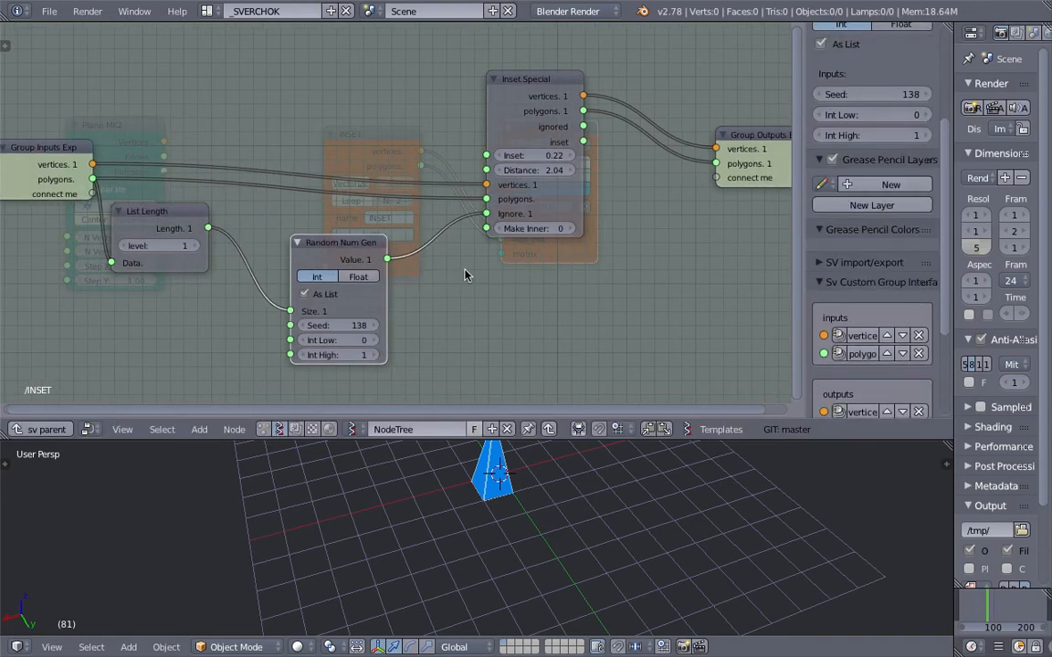
Step: Save the file while keeping Inset Special's Make Inner at 0
{"action": "scroll", "coordinate": [465, 274], "scroll_direction": "down", "scroll_amount": 2}
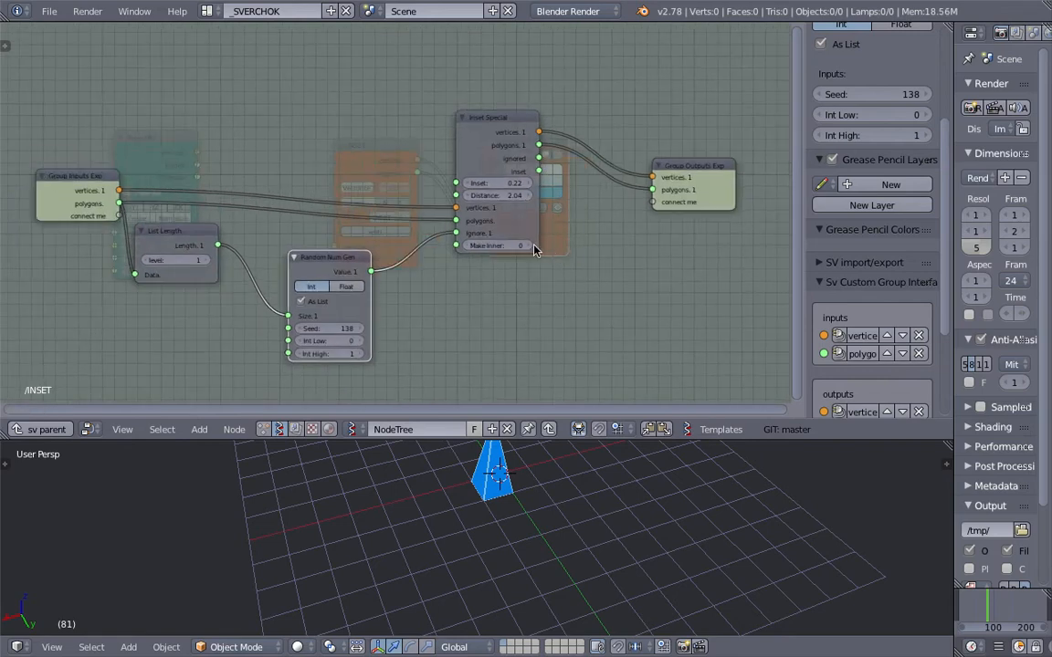
{"action": "left_click", "coordinate": [476, 245]}
{"action": "left_click", "coordinate": [470, 246]}
{"action": "key", "text": "ctrl+s"}
{"action": "left_click", "coordinate": [503, 274]}
{"action": "middle_click_drag", "start_coordinate": [521, 280], "coordinate": [544, 283]}
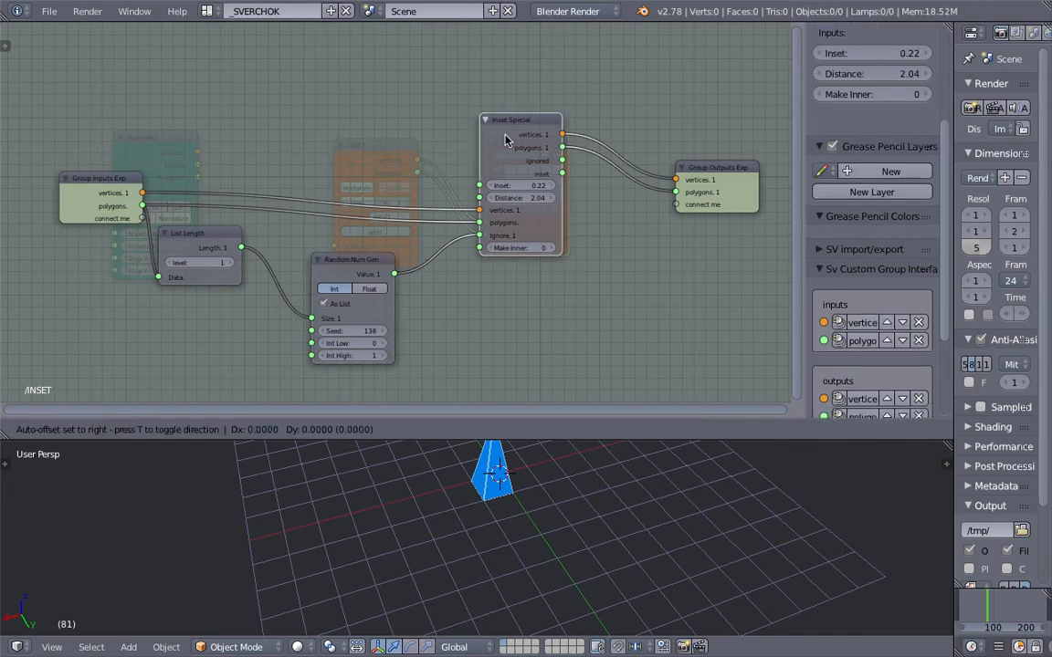
Step: Return to the parent tree and link Plane's Vertices and Polygons to INSET's vertices and polygons inputs
{"action": "key", "text": "Tab"}
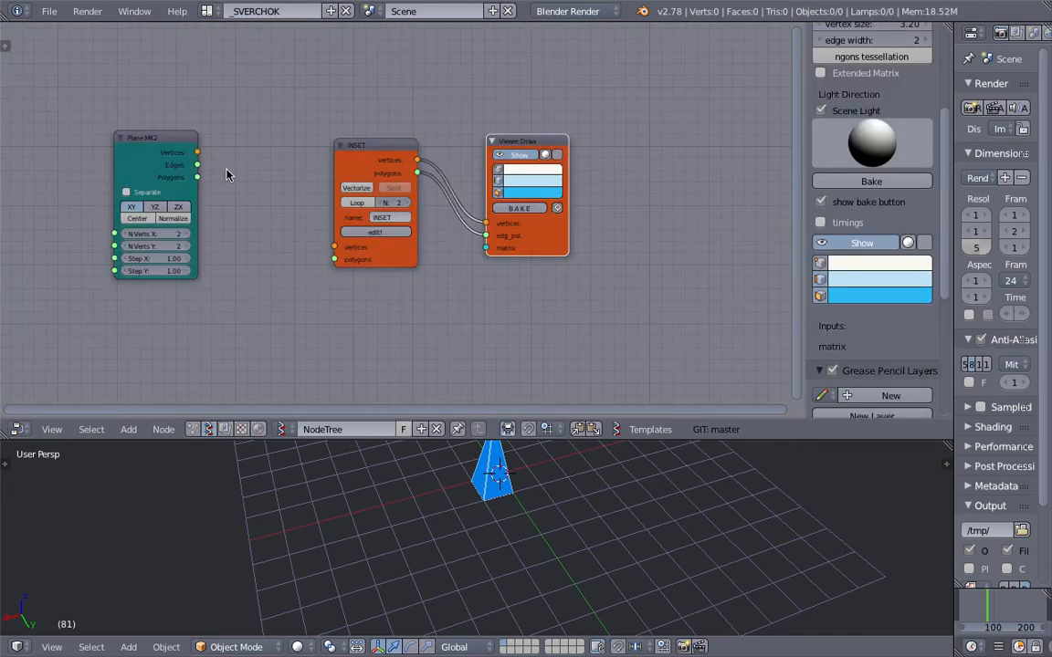
{"action": "left_click_drag", "start_coordinate": [198, 153], "coordinate": [335, 248]}
{"action": "left_click_drag", "start_coordinate": [197, 177], "coordinate": [334, 259]}
{"action": "left_click_drag", "start_coordinate": [160, 137], "coordinate": [205, 151]}
Step: Set INSET's loop count N to 3, hide the node editor's sidebar and enlarge the 3D view
{"action": "left_click", "coordinate": [407, 205]}
{"action": "mouse_move", "coordinate": [539, 456]}
{"action": "middle_mouse_down"}
{"action": "mouse_move", "coordinate": [530, 478]}
{"action": "mouse_move", "coordinate": [497, 478]}
{"action": "mouse_move", "coordinate": [486, 510]}
{"action": "mouse_move", "coordinate": [540, 508]}
{"action": "mouse_move", "coordinate": [545, 476]}
{"action": "middle_mouse_up"}
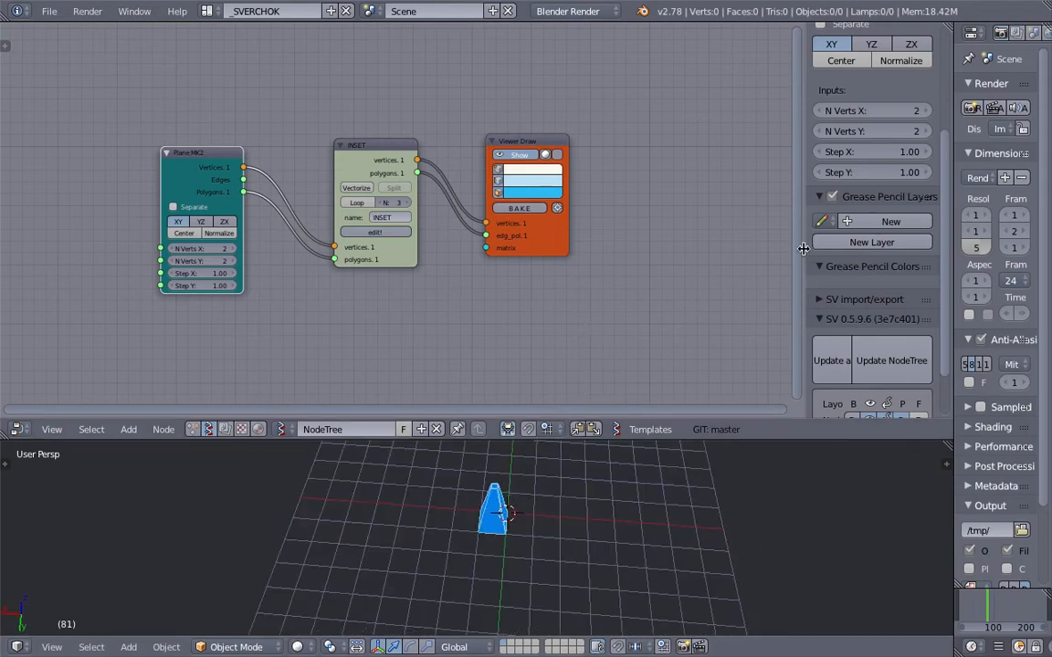
{"action": "left_click_drag", "start_coordinate": [805, 256], "coordinate": [1017, 298]}
{"action": "left_click_drag", "start_coordinate": [812, 439], "coordinate": [833, 324]}
{"action": "middle_click_drag", "start_coordinate": [620, 449], "coordinate": [553, 407]}
Step: Bake the Viewer Draw mesh to an object and delete the baked object
{"action": "left_click", "coordinate": [595, 151]}
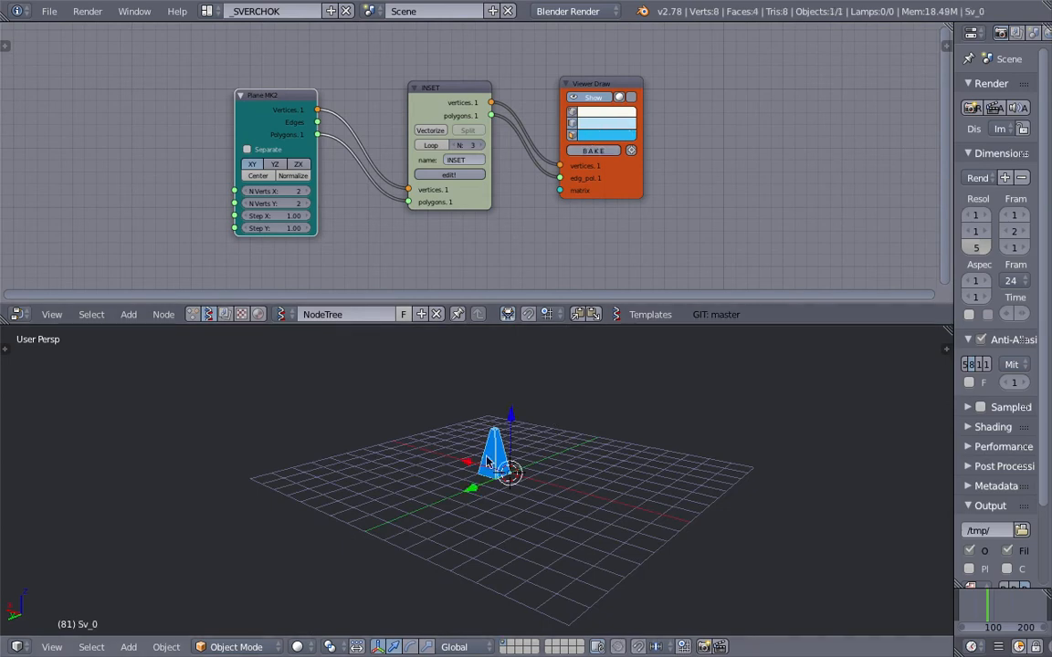
{"action": "middle_click_drag", "start_coordinate": [580, 467], "coordinate": [609, 474]}
{"action": "key", "text": "x"}
{"action": "left_click", "coordinate": [588, 472]}
Step: Enable Loop on the INSET node, set its loop count N to 4 and inspect the resulting mesh
{"action": "scroll", "coordinate": [419, 161], "scroll_direction": "up", "scroll_amount": 3}
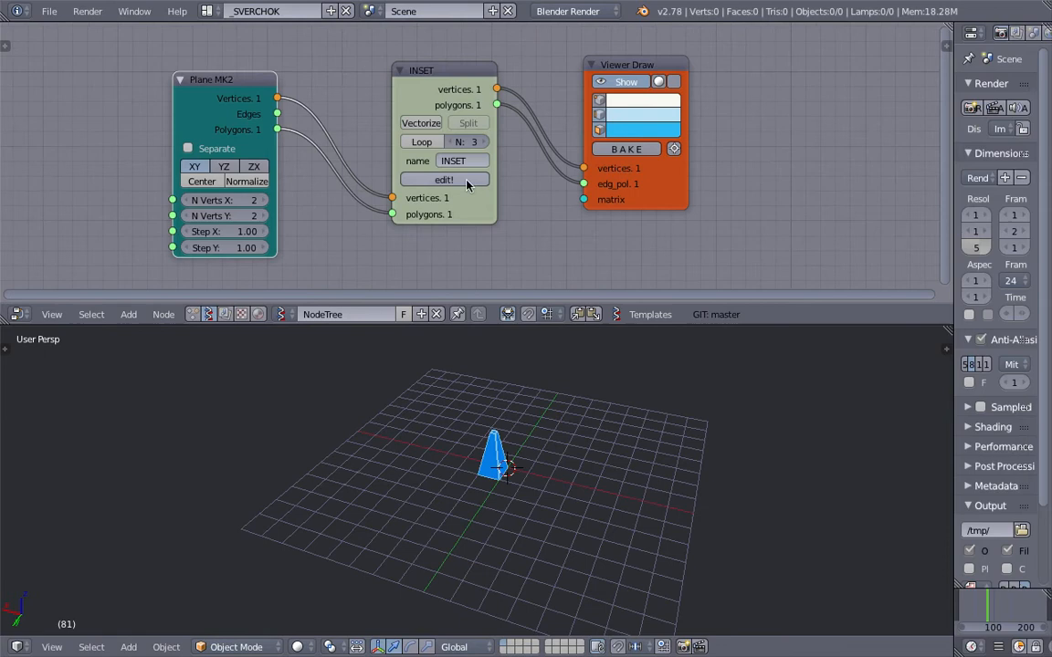
{"action": "left_click", "coordinate": [429, 142]}
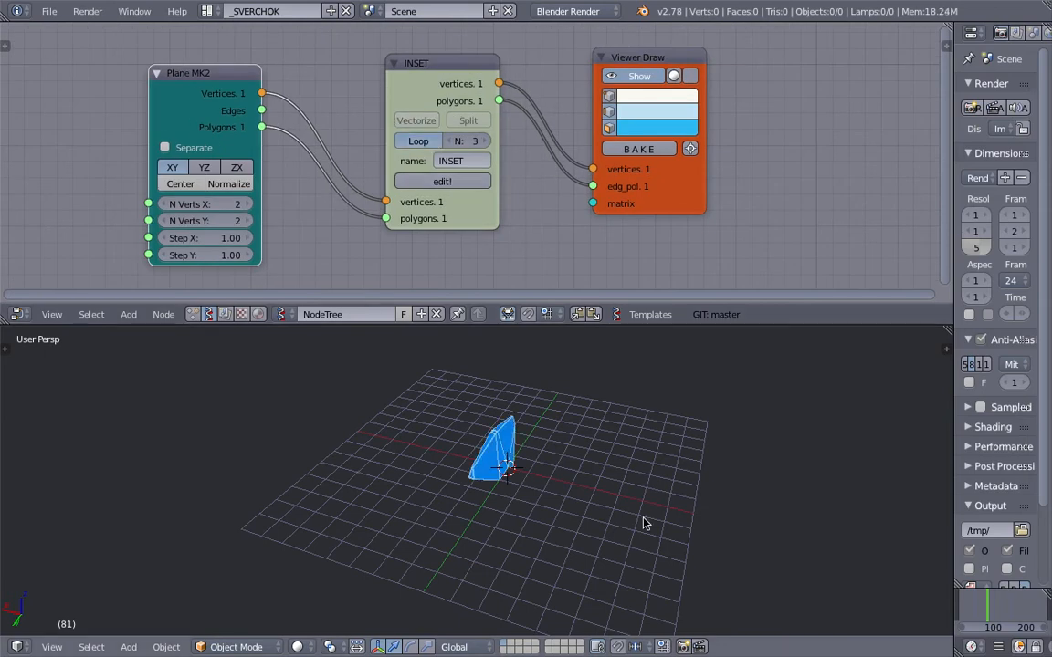
{"action": "middle_click_drag", "start_coordinate": [646, 521], "coordinate": [548, 500]}
{"action": "left_click", "coordinate": [420, 140]}
{"action": "left_click", "coordinate": [420, 141]}
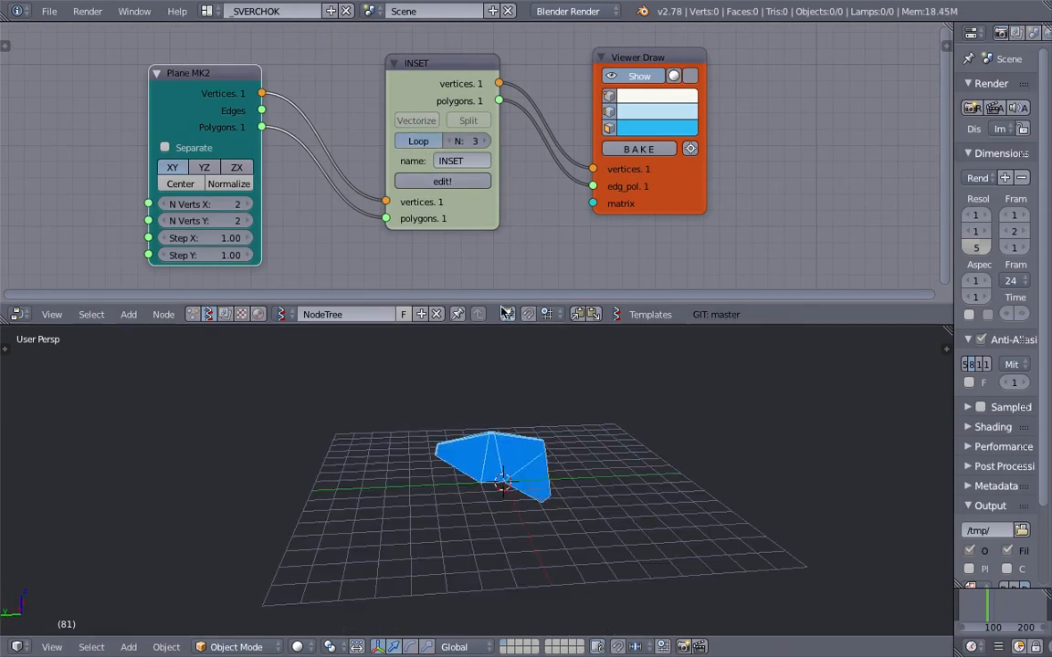
{"action": "left_click", "coordinate": [485, 141]}
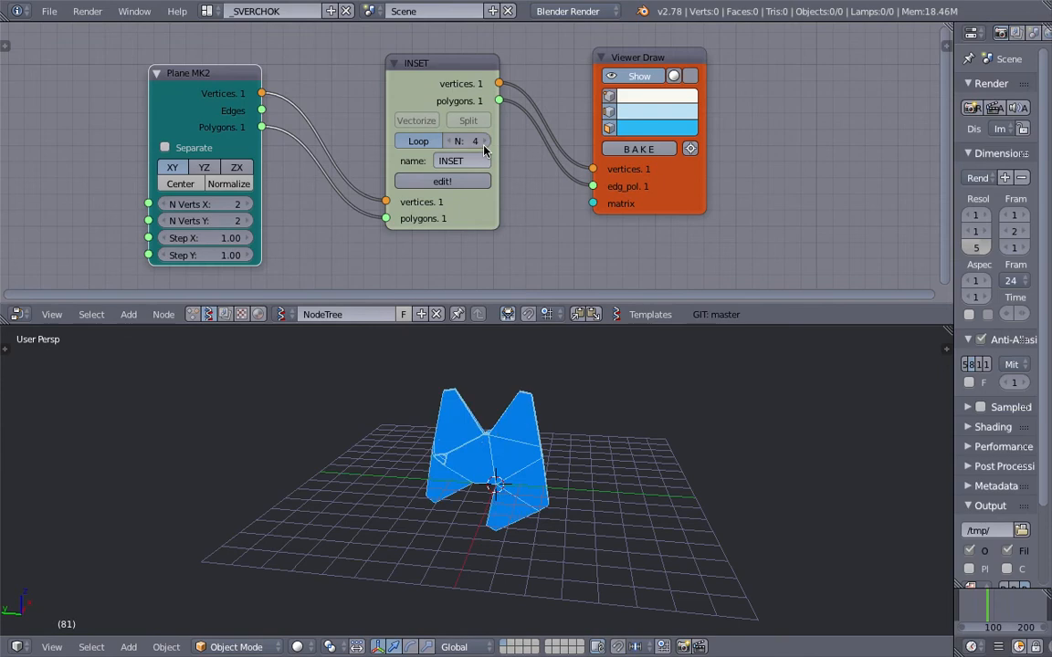
{"action": "middle_click_drag", "start_coordinate": [551, 447], "coordinate": [284, 460]}
{"action": "scroll", "coordinate": [301, 448], "scroll_direction": "up", "scroll_amount": 3}
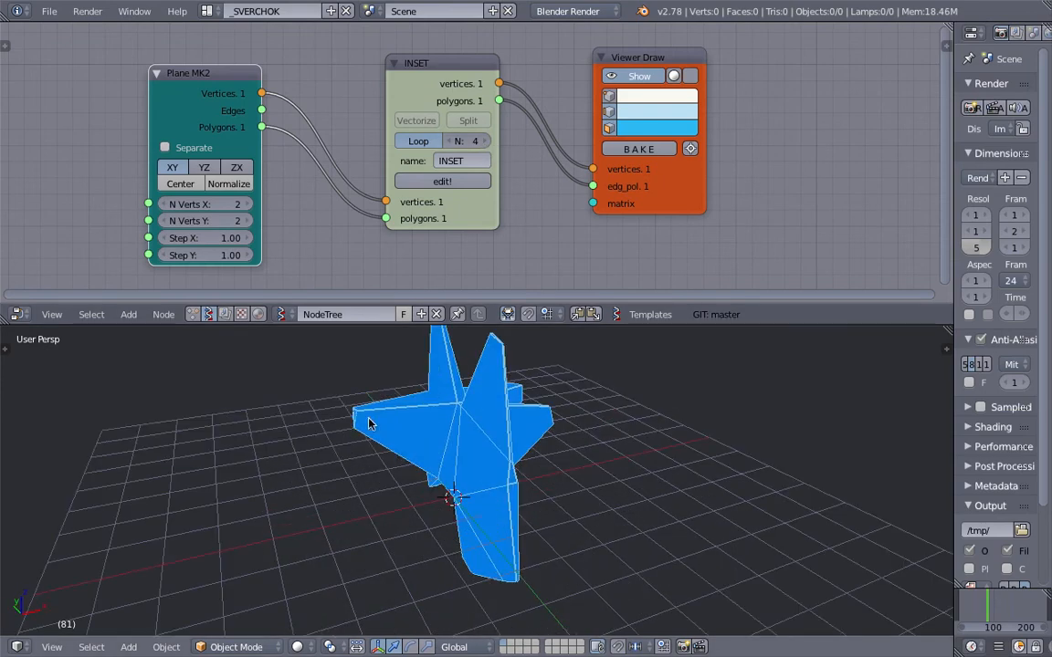
Step: Set the Plane node's Step X to 3.76 and Step Y to 3.67
{"action": "left_click_drag", "start_coordinate": [228, 242], "coordinate": [274, 242]}
{"action": "middle_click_drag", "start_coordinate": [568, 463], "coordinate": [483, 467]}
{"action": "left_click_drag", "start_coordinate": [188, 258], "coordinate": [233, 257]}
{"action": "middle_click_drag", "start_coordinate": [392, 391], "coordinate": [571, 456]}
Step: Set the Plane node's N Verts X to 24 and save the file
{"action": "left_click_drag", "start_coordinate": [176, 205], "coordinate": [251, 205]}
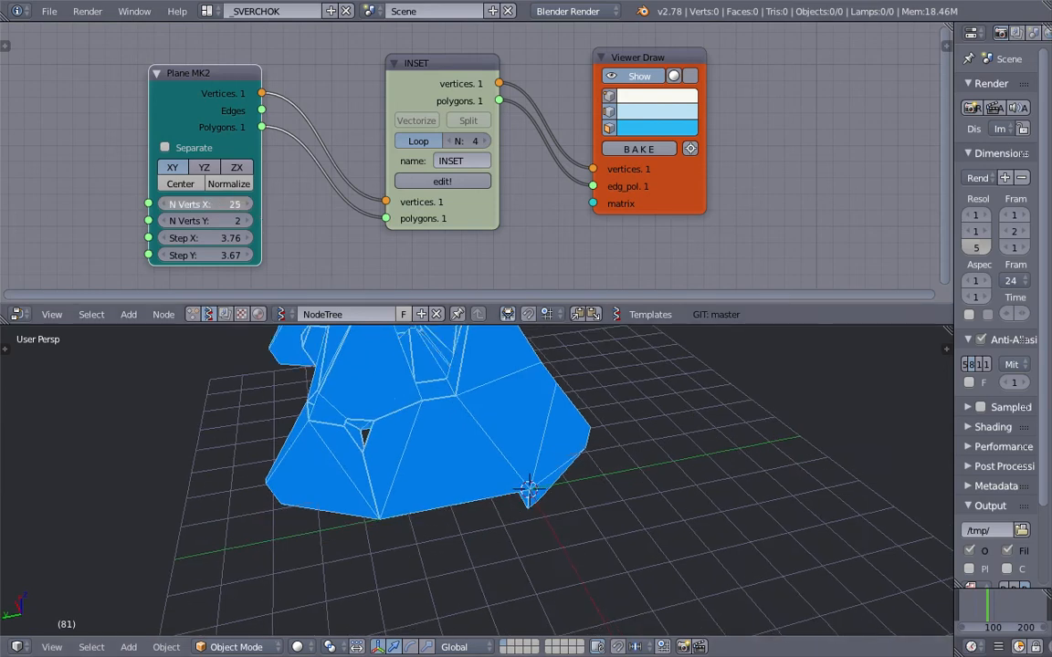
{"action": "middle_click_drag", "start_coordinate": [366, 347], "coordinate": [494, 472]}
{"action": "scroll", "coordinate": [449, 470], "scroll_direction": "down", "scroll_amount": 2}
{"action": "key", "text": "ctrl+s"}
{"action": "left_click", "coordinate": [452, 475]}
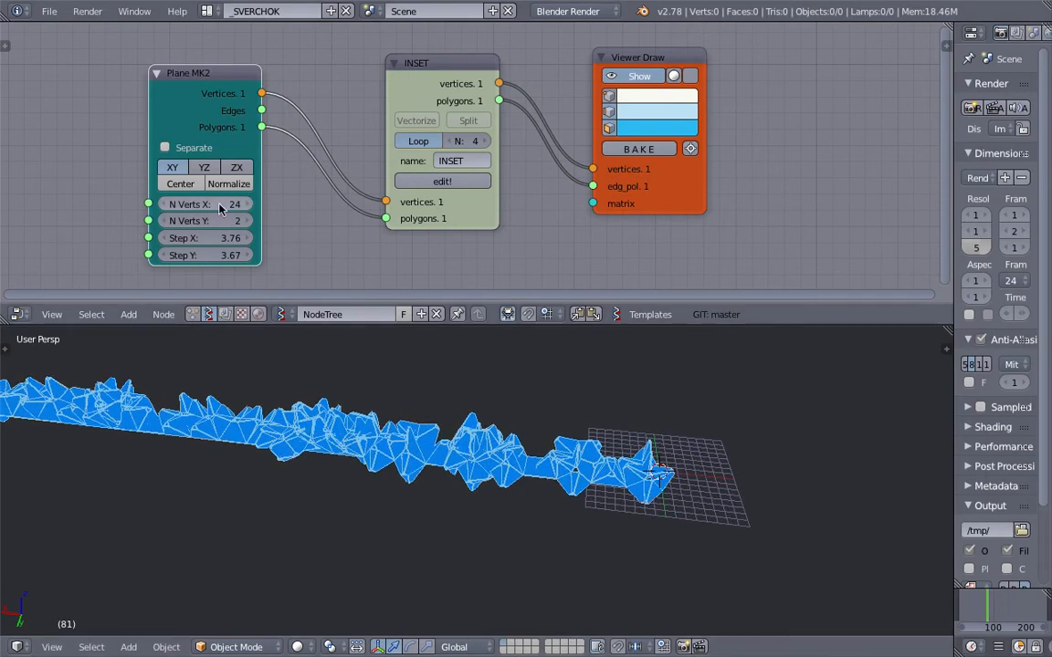
Step: Reduce the Plane node's N Verts X to shorten the strip, save the file and readjust the vertex count
{"action": "left_click_drag", "start_coordinate": [221, 206], "coordinate": [152, 205]}
{"action": "middle_click_drag", "start_coordinate": [392, 402], "coordinate": [434, 473]}
{"action": "key", "text": "ctrl+s"}
{"action": "left_click", "coordinate": [434, 473]}
{"action": "left_click_drag", "start_coordinate": [219, 204], "coordinate": [346, 159]}
Step: Open the INSET monad for editing and move the Group Inputs node farther from List Length
{"action": "left_click", "coordinate": [458, 182]}
{"action": "middle_click_drag", "start_coordinate": [364, 172], "coordinate": [359, 164]}
{"action": "left_click_drag", "start_coordinate": [162, 90], "coordinate": [65, 92]}
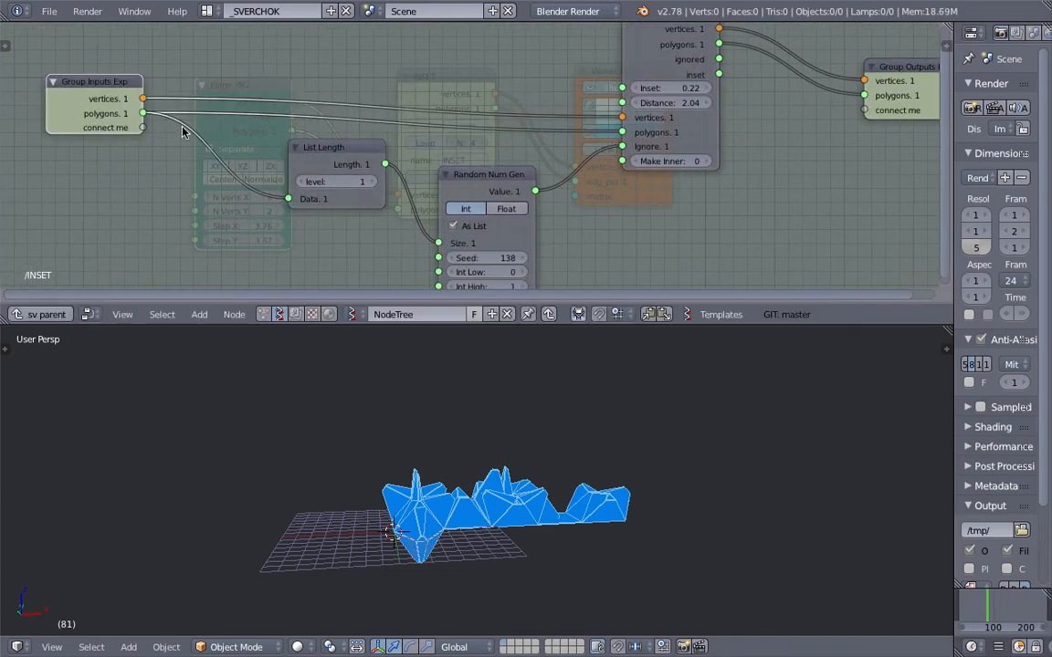
Step: Expose Random Num Gen's Seed as an input of the INSET monad, return to the parent tree and save the file
{"action": "left_click_drag", "start_coordinate": [143, 128], "coordinate": [308, 166]}
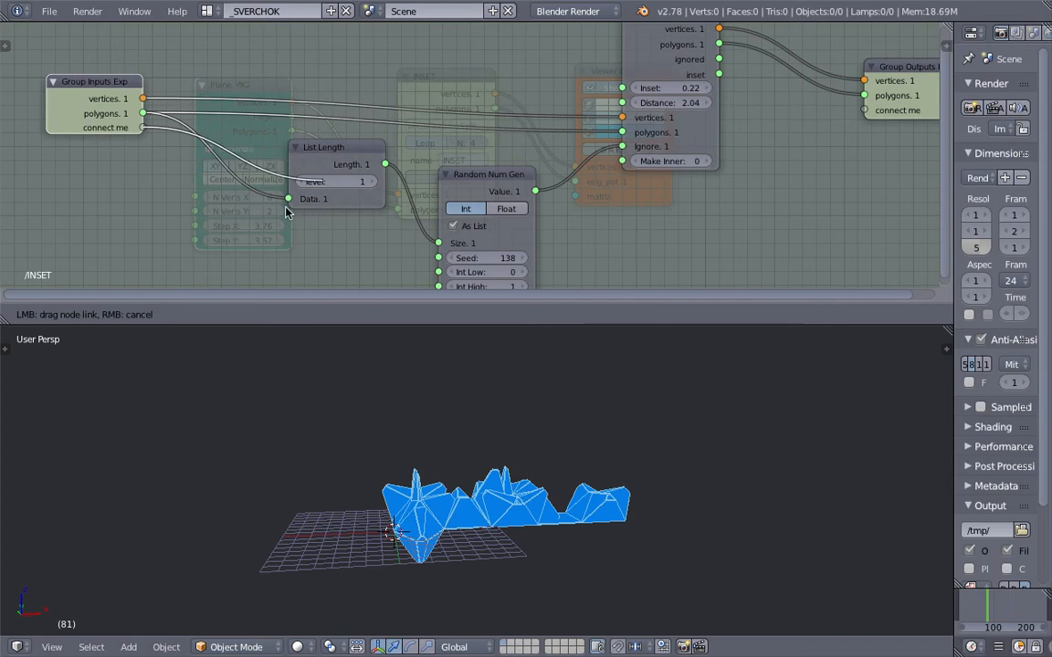
{"action": "left_click_drag", "start_coordinate": [313, 239], "coordinate": [438, 258]}
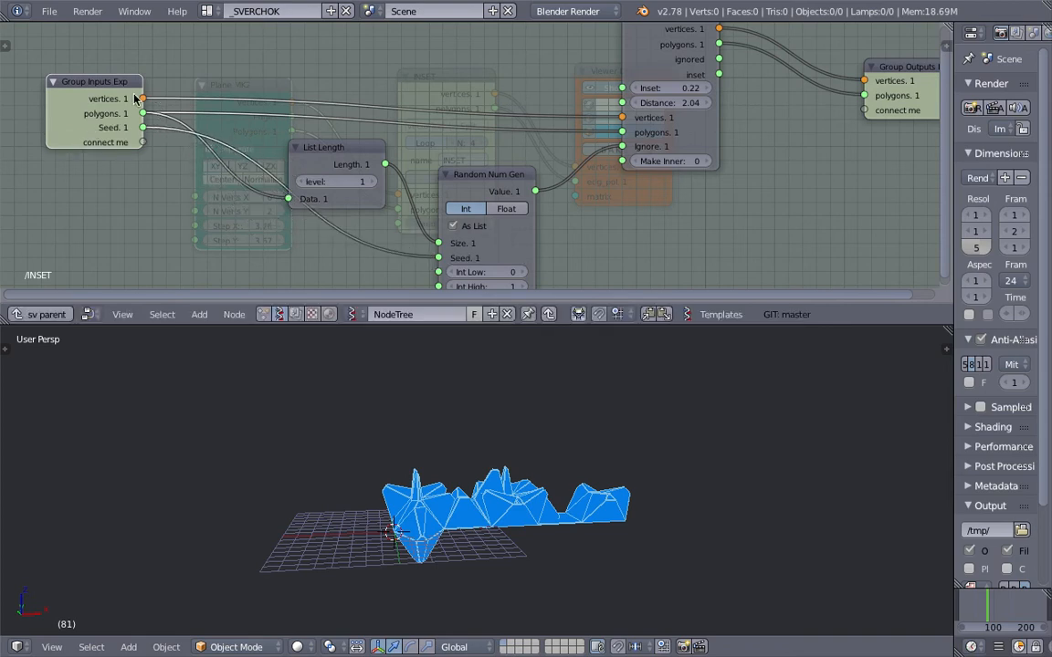
{"action": "key", "text": "Tab"}
{"action": "key", "text": "ctrl+s"}
{"action": "key", "text": "Return"}
Step: Set the INSET node's Seed to 176
{"action": "left_click_drag", "start_coordinate": [457, 220], "coordinate": [499, 272]}
{"action": "left_click_drag", "start_coordinate": [476, 220], "coordinate": [494, 214]}
{"action": "middle_click_drag", "start_coordinate": [506, 480], "coordinate": [584, 520]}
{"action": "scroll", "coordinate": [506, 427], "scroll_direction": "up", "scroll_amount": 2}
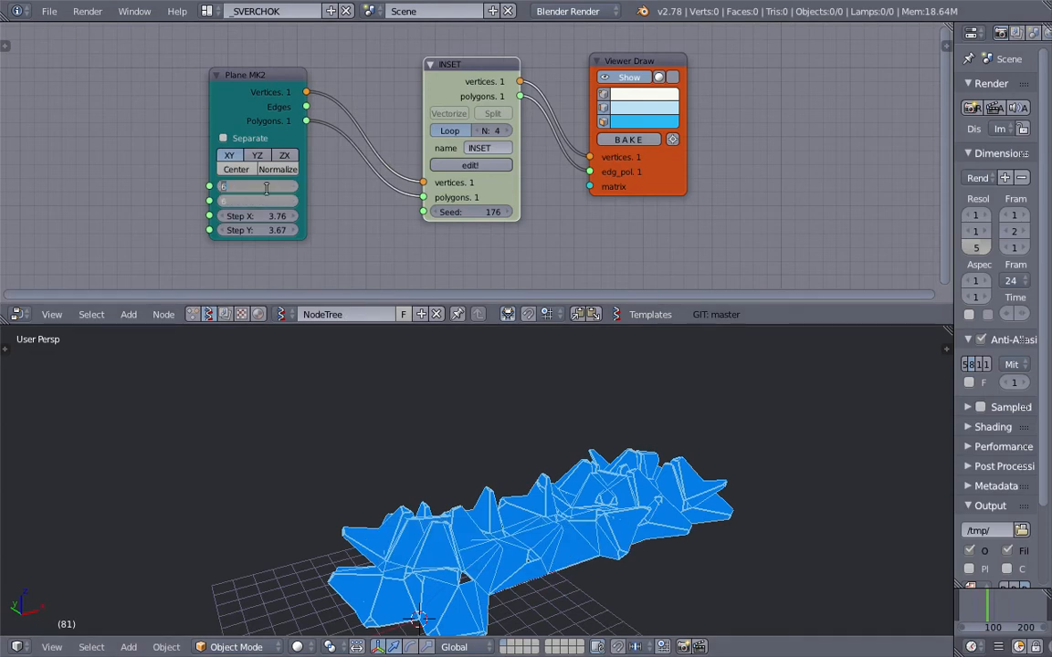
Step: Set the Plane node's N Verts X and N Verts Y to 5
{"action": "type", "text": "5"}
{"action": "key", "text": "Return"}
{"action": "middle_click_drag", "start_coordinate": [470, 386], "coordinate": [511, 430]}
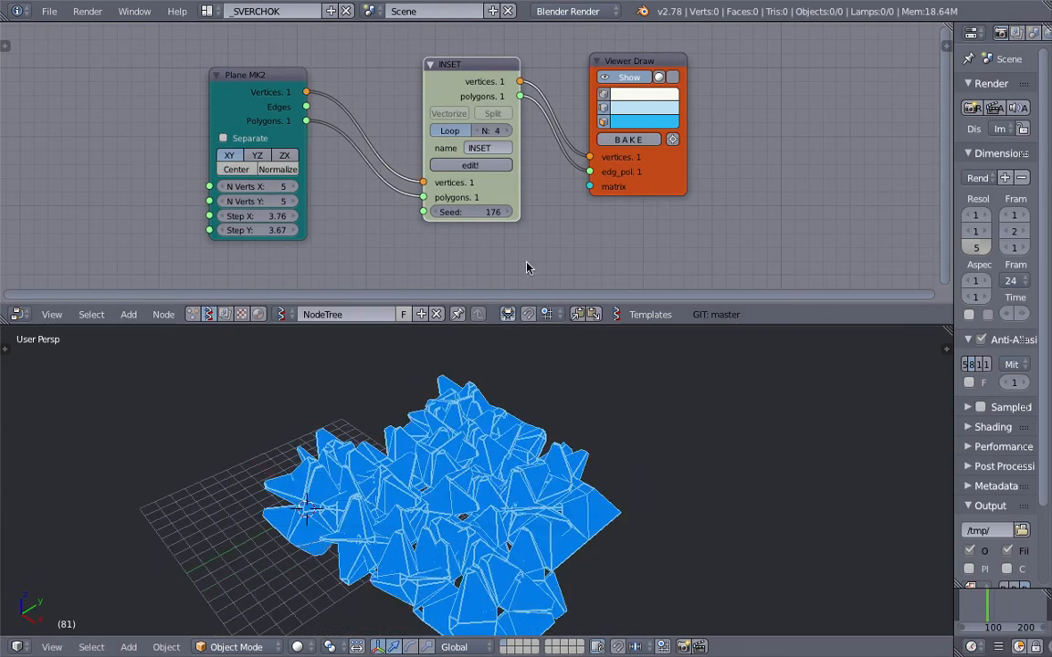
Step: Change the INSET node's Seed to 175 and save the file
{"action": "left_click_drag", "start_coordinate": [486, 212], "coordinate": [533, 213]}
{"action": "middle_click_drag", "start_coordinate": [528, 439], "coordinate": [472, 425]}
{"action": "left_click_drag", "start_coordinate": [488, 216], "coordinate": [443, 215]}
{"action": "middle_click_drag", "start_coordinate": [457, 406], "coordinate": [553, 388]}
{"action": "key", "text": "ctrl+s"}
{"action": "left_click", "coordinate": [500, 479]}
{"action": "scroll", "coordinate": [554, 389], "scroll_direction": "down", "scroll_amount": 2}
{"action": "middle_click_drag", "start_coordinate": [546, 452], "coordinate": [542, 417], "text": "shift"}
{"action": "key", "text": "ctrl+s"}
{"action": "left_click", "coordinate": [542, 417]}
Step: Move the Plane node farther away from the INSET node and save the file
{"action": "left_click_drag", "start_coordinate": [225, 71], "coordinate": [104, 70]}
{"action": "key", "text": "ctrl+s"}
{"action": "left_click", "coordinate": [175, 126]}
Step: Add an IcoSphere node and place it below the Plane node
{"action": "middle_click_drag", "start_coordinate": [213, 206], "coordinate": [250, 159]}
{"action": "key", "text": "shift+a"}
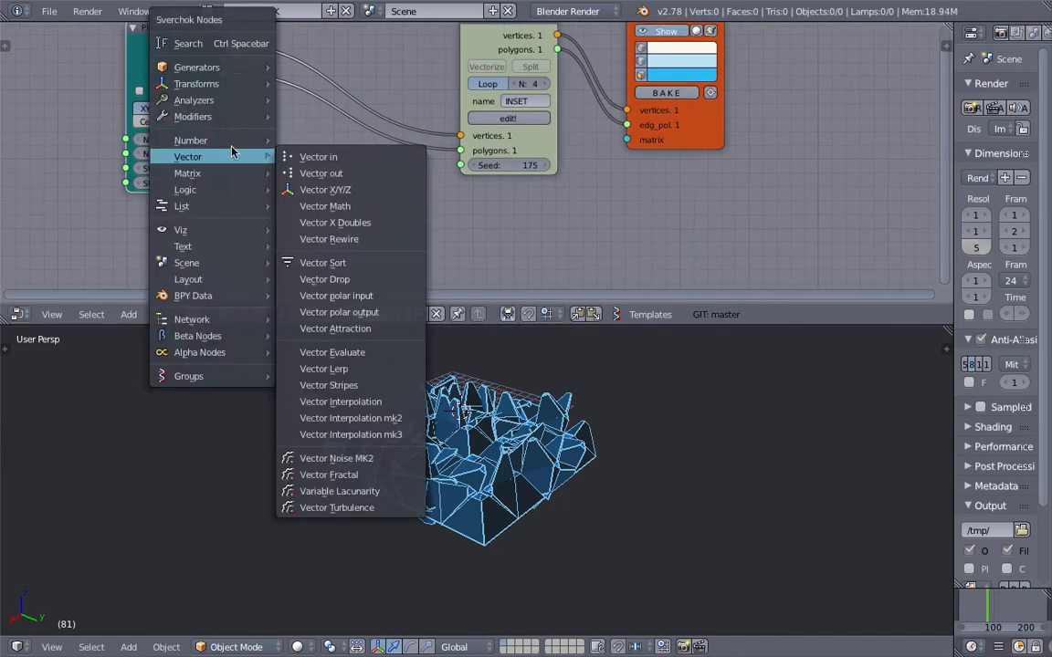
{"action": "left_click", "coordinate": [203, 45]}
{"action": "type", "text": "oco"}
{"action": "key", "text": "BackSpace"}
{"action": "key", "text": "BackSpace"}
{"action": "key", "text": "BackSpace"}
{"action": "type", "text": "ico"}
{"action": "key", "text": "Return"}
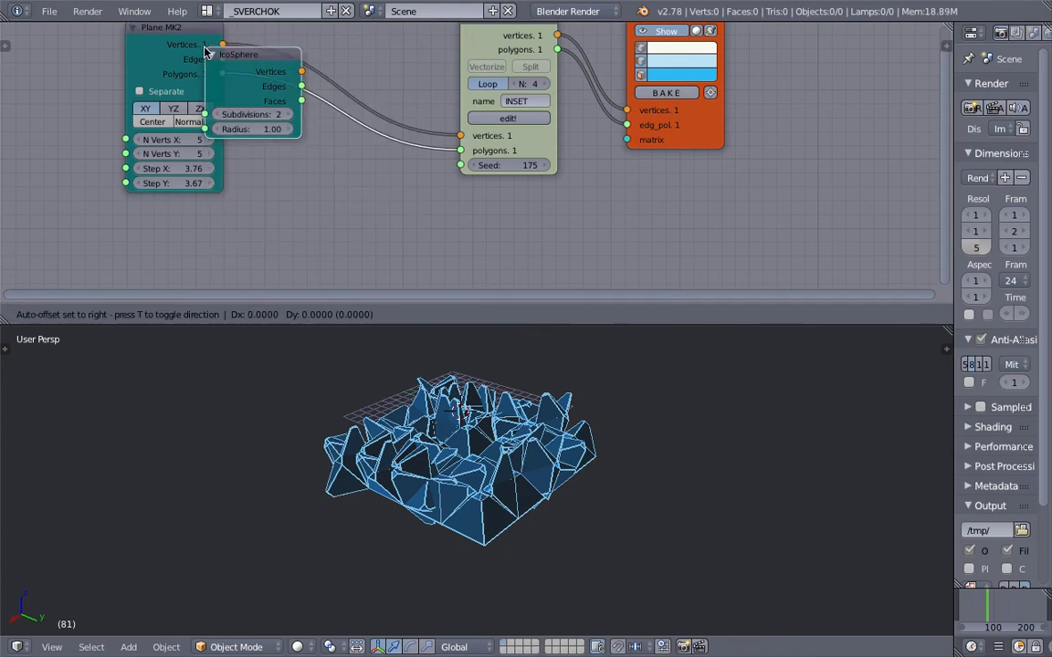
{"action": "left_click", "coordinate": [160, 238]}
{"action": "scroll", "coordinate": [509, 248], "scroll_direction": "down", "scroll_amount": 2}
{"action": "middle_click_drag", "start_coordinate": [511, 252], "coordinate": [515, 219]}
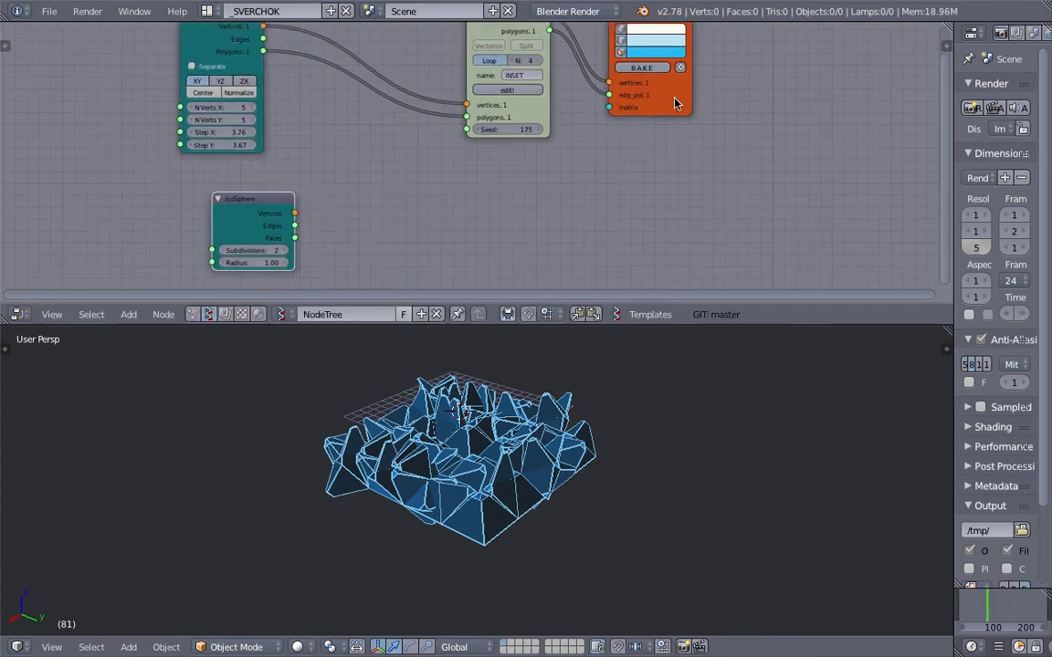
Step: Duplicate the INSET monad beside the IcoSphere, set its N to 2 and turn off Loop
{"action": "left_click", "coordinate": [517, 123]}
{"action": "key", "text": "shift+d"}
{"action": "left_click", "coordinate": [443, 277]}
{"action": "left_click_drag", "start_coordinate": [433, 151], "coordinate": [386, 186]}
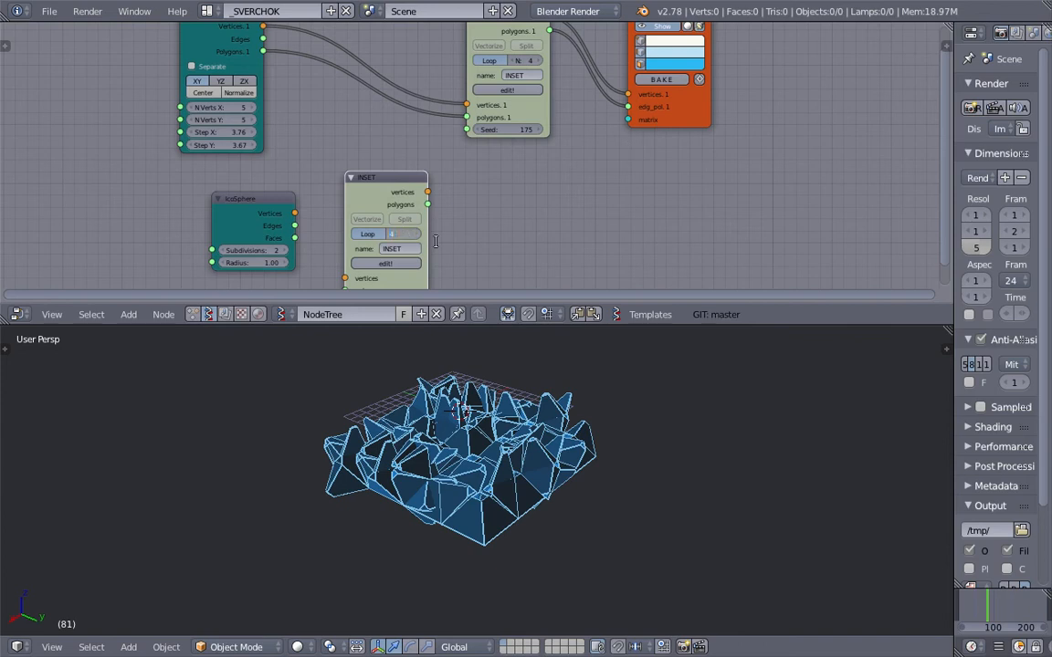
{"action": "key", "text": "Return"}
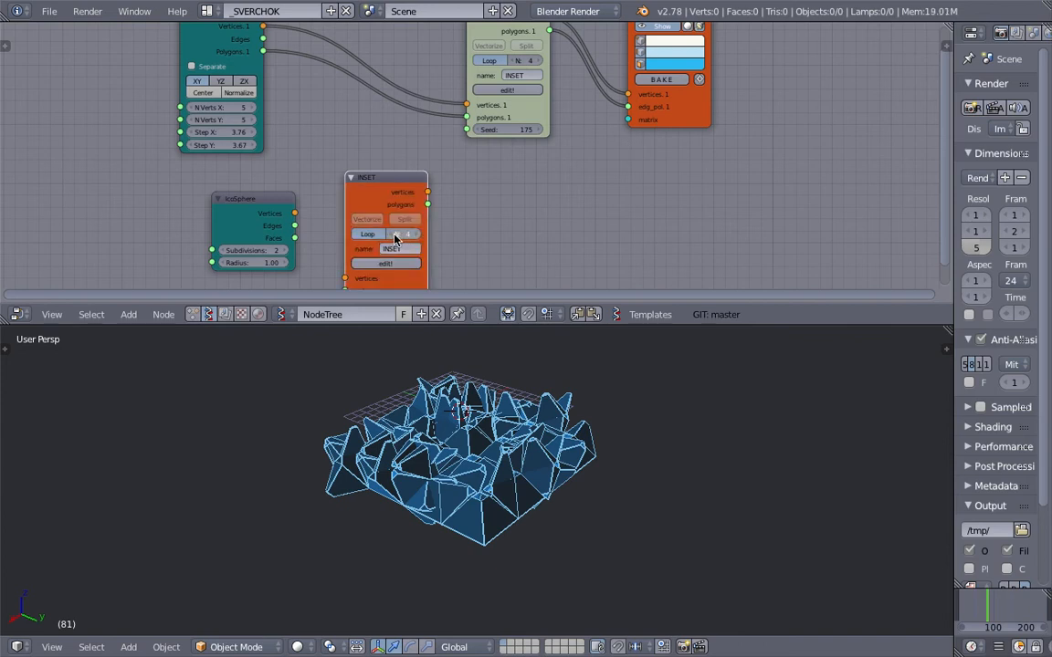
{"action": "left_click", "coordinate": [377, 235]}
{"action": "scroll", "coordinate": [446, 187], "scroll_direction": "down", "scroll_amount": 1}
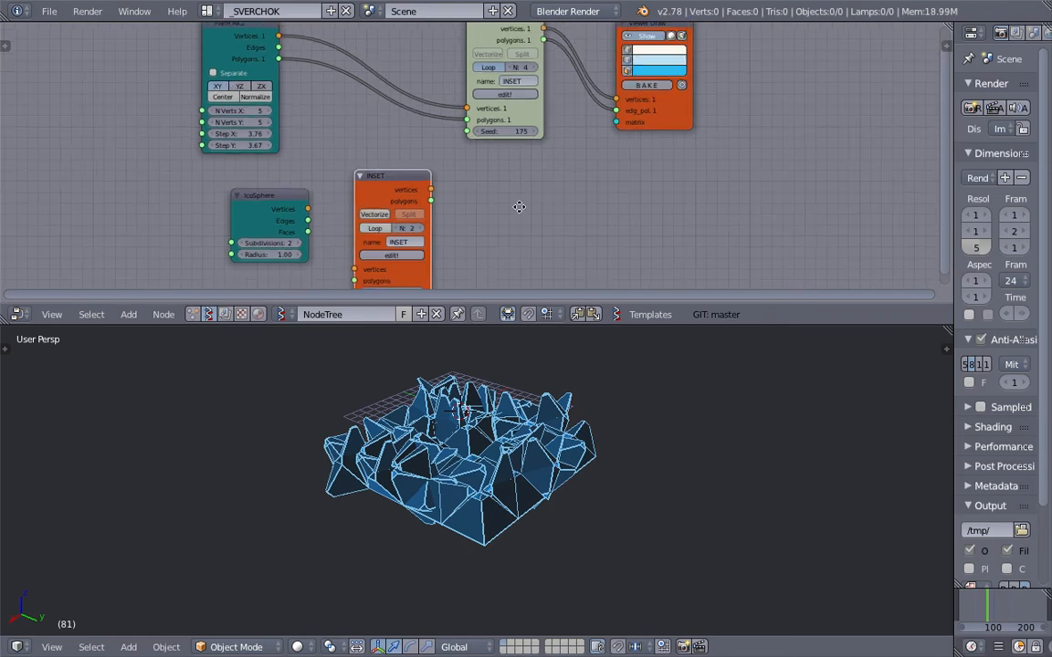
{"action": "left_click_drag", "start_coordinate": [547, 327], "coordinate": [556, 367]}
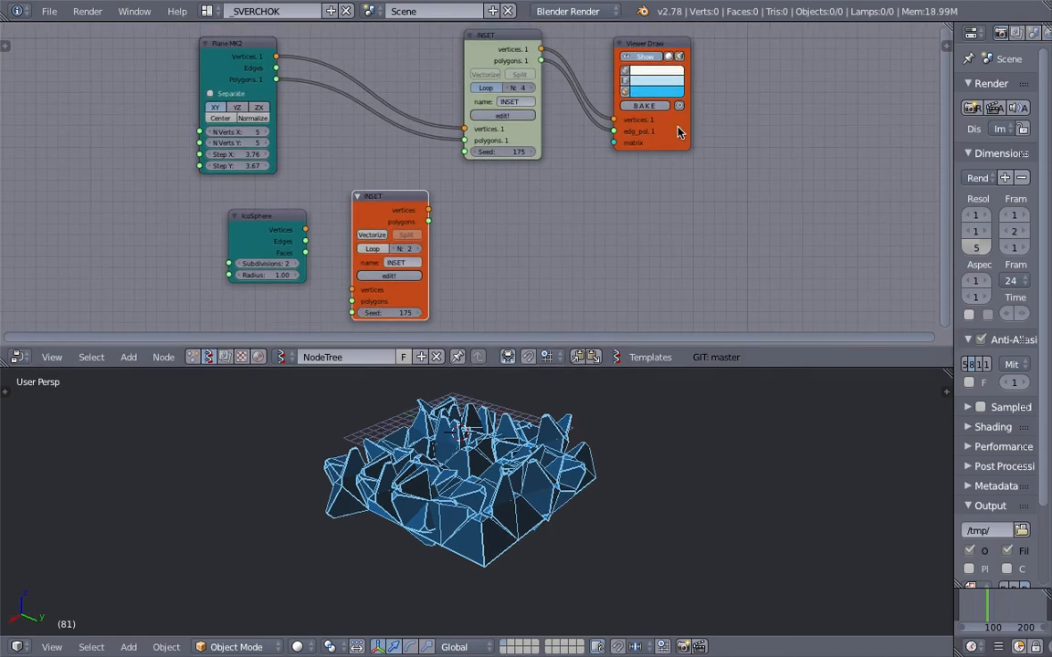
Step: Duplicate the Viewer Draw node beside the copied INSET and change its face color to pink
{"action": "left_click", "coordinate": [621, 120]}
{"action": "key", "text": "shift+d"}
{"action": "left_click", "coordinate": [542, 280]}
{"action": "middle_click_drag", "start_coordinate": [520, 244], "coordinate": [544, 217]}
{"action": "scroll", "coordinate": [540, 216], "scroll_direction": "up", "scroll_amount": 3}
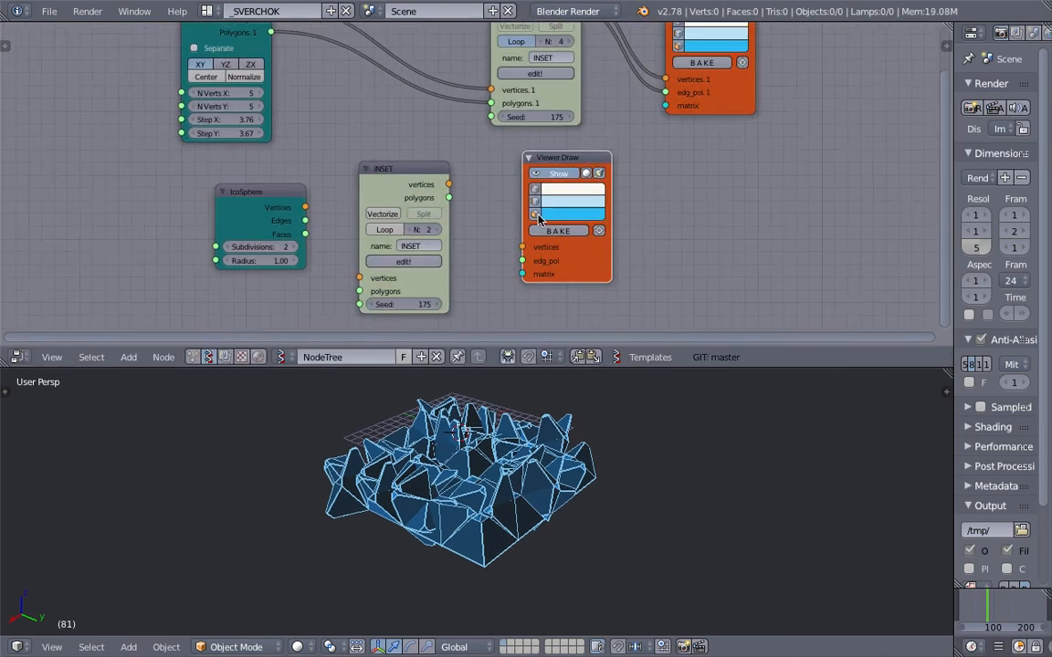
{"action": "left_click", "coordinate": [560, 215]}
{"action": "left_click_drag", "start_coordinate": [609, 97], "coordinate": [595, 104]}
Step: Connect the IcoSphere's Vertices and Faces to the copied INSET, and its vertices and polygons outputs to the pink Viewer Draw
{"action": "left_click_drag", "start_coordinate": [294, 212], "coordinate": [319, 265]}
{"action": "left_click_drag", "start_coordinate": [355, 302], "coordinate": [353, 302]}
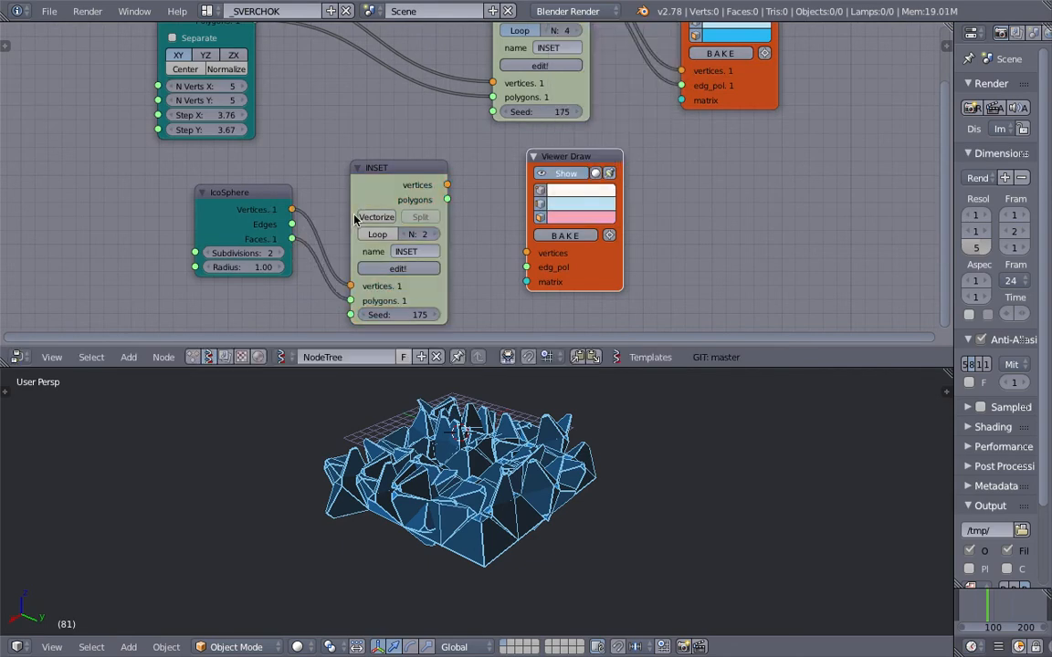
{"action": "mouse_move", "coordinate": [448, 188]}
{"action": "left_mouse_down"}
{"action": "mouse_move", "coordinate": [527, 253]}
{"action": "mouse_move", "coordinate": [516, 265]}
{"action": "mouse_move", "coordinate": [528, 270]}
{"action": "left_mouse_up"}
{"action": "middle_click_drag", "start_coordinate": [615, 445], "coordinate": [555, 334]}
{"action": "mouse_move", "coordinate": [566, 429]}
{"action": "middle_mouse_down"}
{"action": "mouse_move", "coordinate": [497, 397]}
{"action": "mouse_move", "coordinate": [489, 356]}
{"action": "middle_mouse_up"}
{"action": "middle_click_drag", "start_coordinate": [705, 105], "coordinate": [685, 162]}
Step: Turn off Show on the Viewer Draw node connected to the plane's INSET
{"action": "left_click", "coordinate": [700, 50]}
{"action": "scroll", "coordinate": [603, 439], "scroll_direction": "up", "scroll_amount": 3}
{"action": "scroll", "coordinate": [491, 505], "scroll_direction": "up", "scroll_amount": 3}
{"action": "mouse_move", "coordinate": [601, 438]}
{"action": "middle_mouse_down", "text": "shift"}
{"action": "mouse_move", "coordinate": [491, 505]}
{"action": "mouse_move", "coordinate": [467, 575]}
{"action": "mouse_move", "coordinate": [629, 490]}
{"action": "mouse_move", "coordinate": [515, 522]}
{"action": "mouse_move", "coordinate": [553, 525]}
{"action": "middle_mouse_up", "text": "shift"}
{"action": "scroll", "coordinate": [413, 217], "scroll_direction": "down", "scroll_amount": 2}
Step: Set the IcoSphere's Radius to 5.11 and Subdivisions to 4
{"action": "mouse_move", "coordinate": [363, 281]}
{"action": "middle_mouse_down"}
{"action": "mouse_move", "coordinate": [415, 219]}
{"action": "mouse_move", "coordinate": [410, 200]}
{"action": "middle_mouse_up"}
{"action": "scroll", "coordinate": [407, 220], "scroll_direction": "up", "scroll_amount": 2}
{"action": "scroll", "coordinate": [406, 201], "scroll_direction": "up", "scroll_amount": 2}
{"action": "left_click_drag", "start_coordinate": [244, 227], "coordinate": [345, 246]}
{"action": "left_click", "coordinate": [225, 229]}
{"action": "scroll", "coordinate": [360, 402], "scroll_direction": "down", "scroll_amount": 2}
{"action": "left_click_drag", "start_coordinate": [266, 244], "coordinate": [402, 244]}
{"action": "left_click", "coordinate": [298, 226]}
{"action": "scroll", "coordinate": [503, 489], "scroll_direction": "down", "scroll_amount": 2}
{"action": "middle_click_drag", "start_coordinate": [503, 489], "coordinate": [437, 395]}
{"action": "left_click", "coordinate": [297, 228]}
{"action": "middle_click_drag", "start_coordinate": [429, 437], "coordinate": [451, 466]}
{"action": "scroll", "coordinate": [451, 466], "scroll_direction": "up", "scroll_amount": 5}
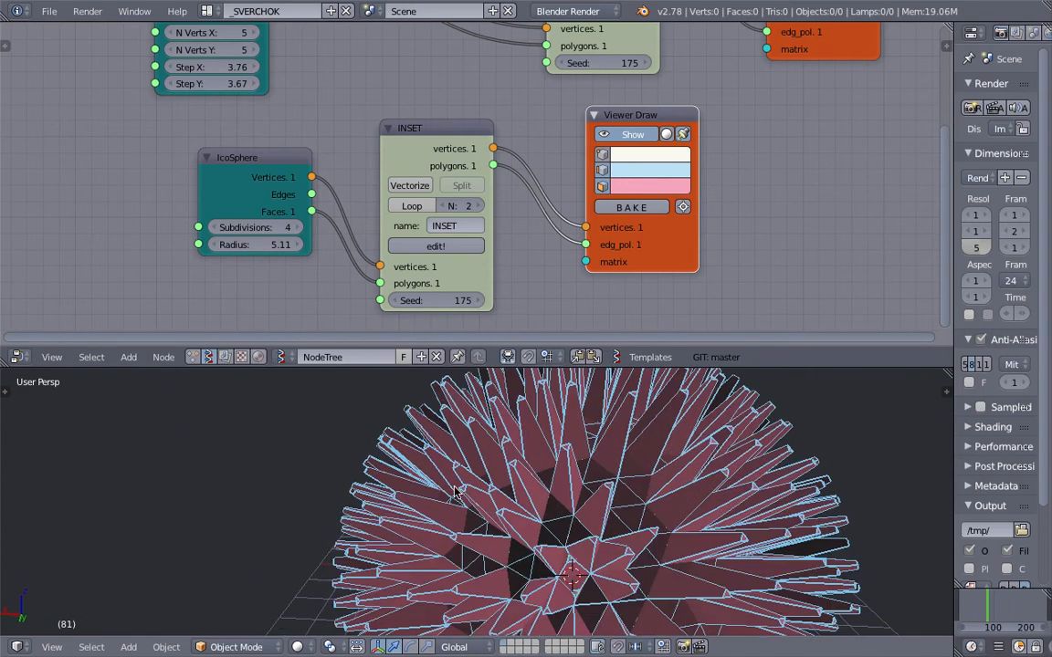
{"action": "middle_click_drag", "start_coordinate": [513, 497], "coordinate": [641, 508]}
{"action": "scroll", "coordinate": [641, 509], "scroll_direction": "down", "scroll_amount": 4}
{"action": "middle_click_drag", "start_coordinate": [554, 516], "coordinate": [521, 534]}
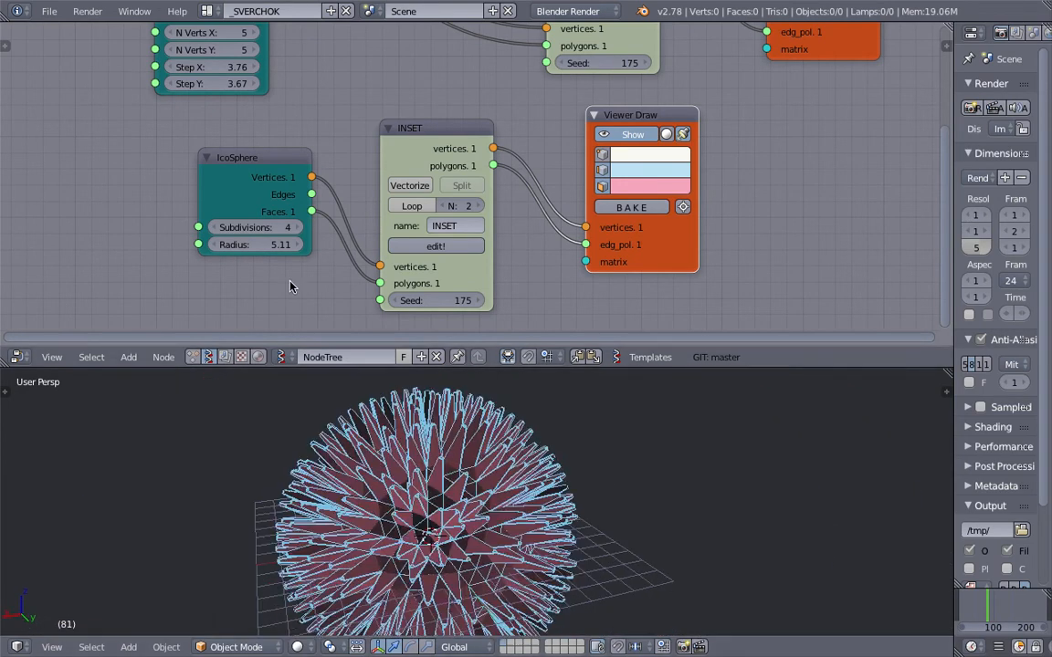
Step: Lower the IcoSphere's Subdivisions to 1 and raise the value back to 2
{"action": "left_click", "coordinate": [211, 227]}
{"action": "left_click", "coordinate": [211, 227]}
{"action": "left_click", "coordinate": [213, 227]}
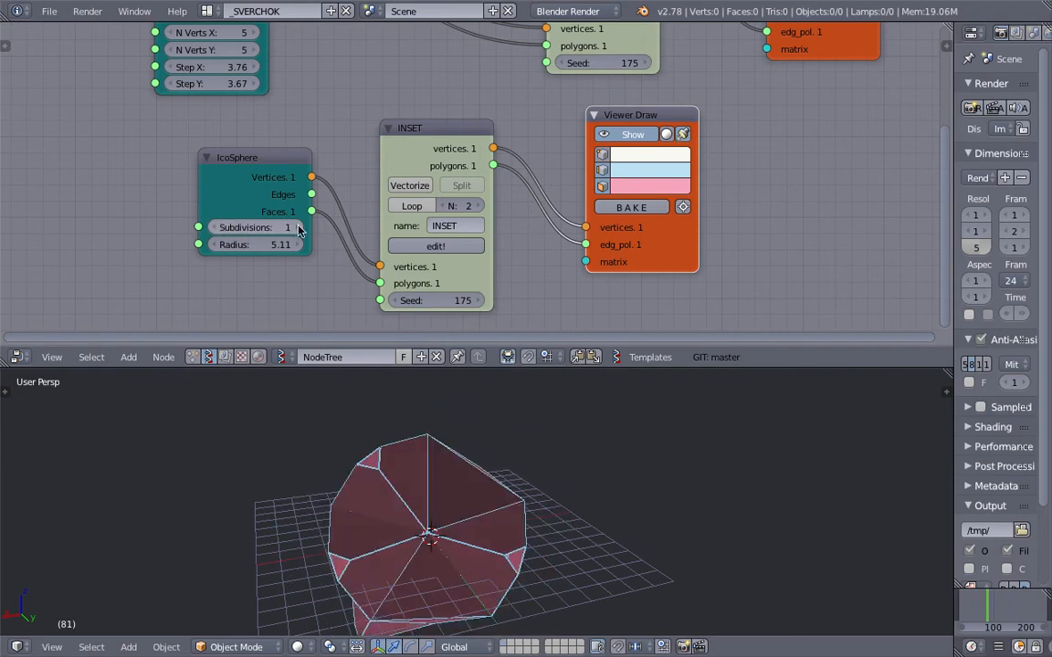
{"action": "left_click", "coordinate": [298, 227]}
{"action": "left_click", "coordinate": [214, 228]}
{"action": "left_click", "coordinate": [299, 228]}
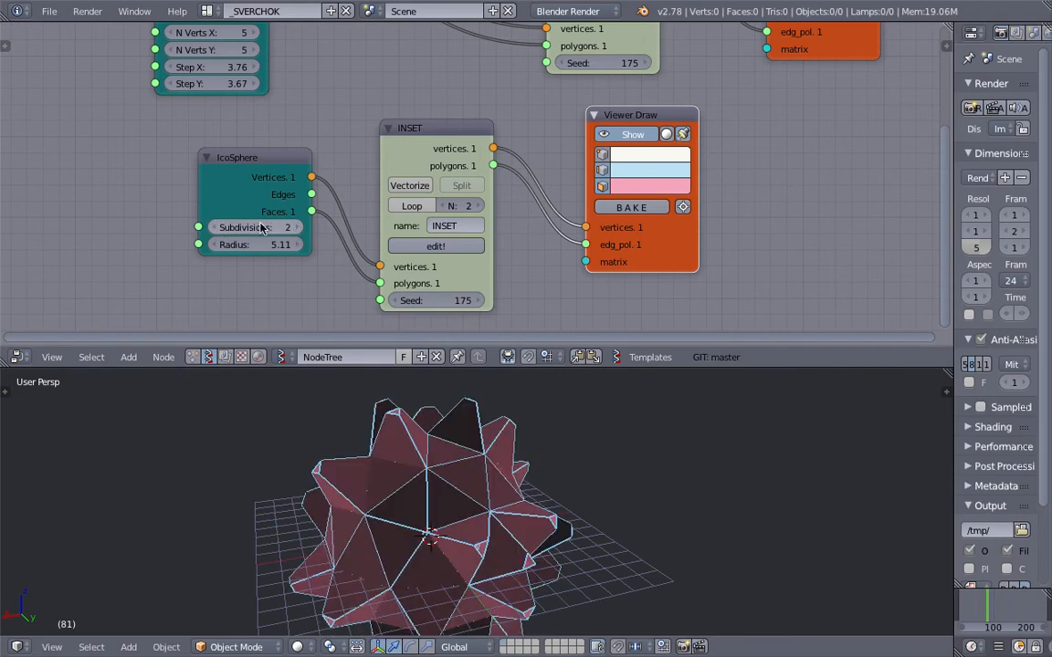
Step: Shift the IcoSphere node slightly away from the copied INSET and set that INSET's Seed to 194
{"action": "left_click_drag", "start_coordinate": [232, 171], "coordinate": [218, 171]}
{"action": "left_click_drag", "start_coordinate": [440, 301], "coordinate": [470, 300]}
{"action": "scroll", "coordinate": [474, 209], "scroll_direction": "up", "scroll_amount": 2}
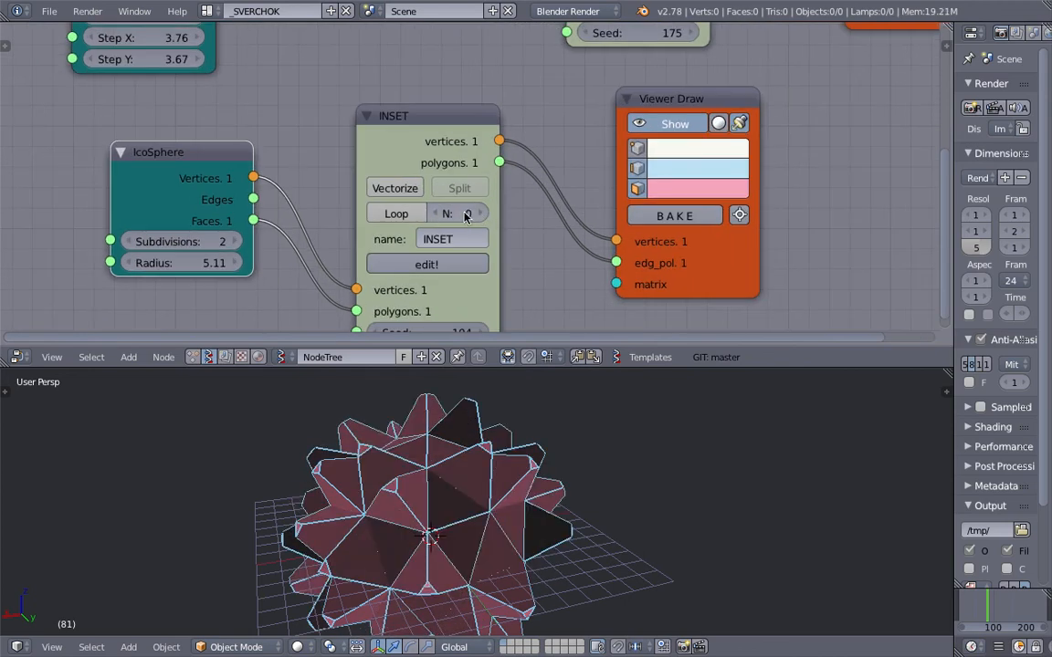
Step: Enable Loop on the IcoSphere's INSET node and set its N to 4
{"action": "left_click", "coordinate": [405, 216]}
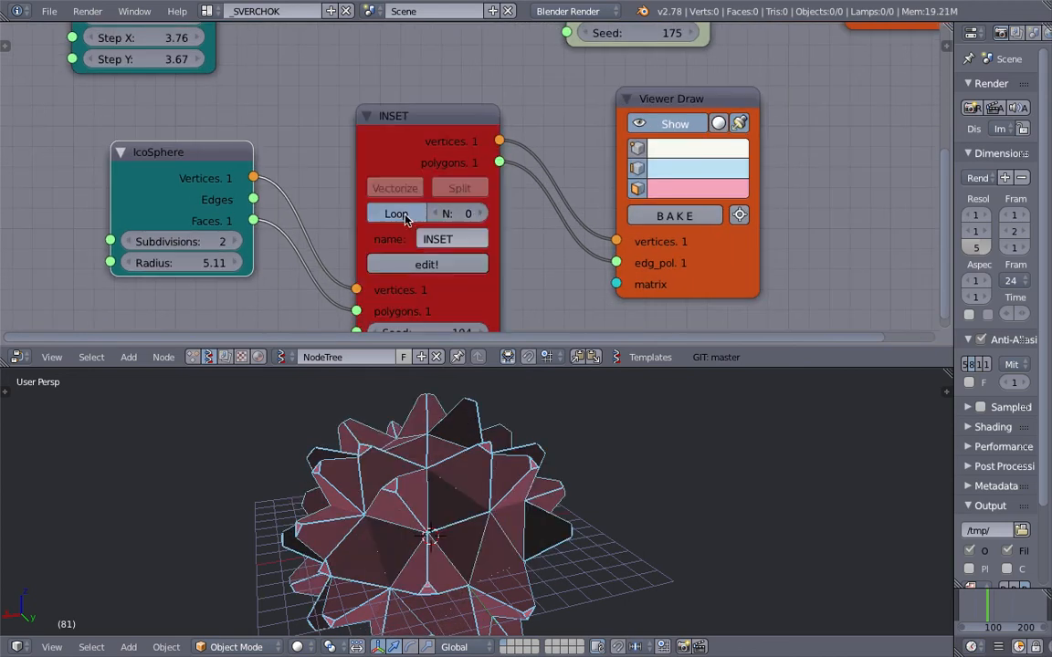
{"action": "left_click", "coordinate": [471, 213]}
{"action": "left_click", "coordinate": [474, 214]}
{"action": "left_click", "coordinate": [475, 213]}
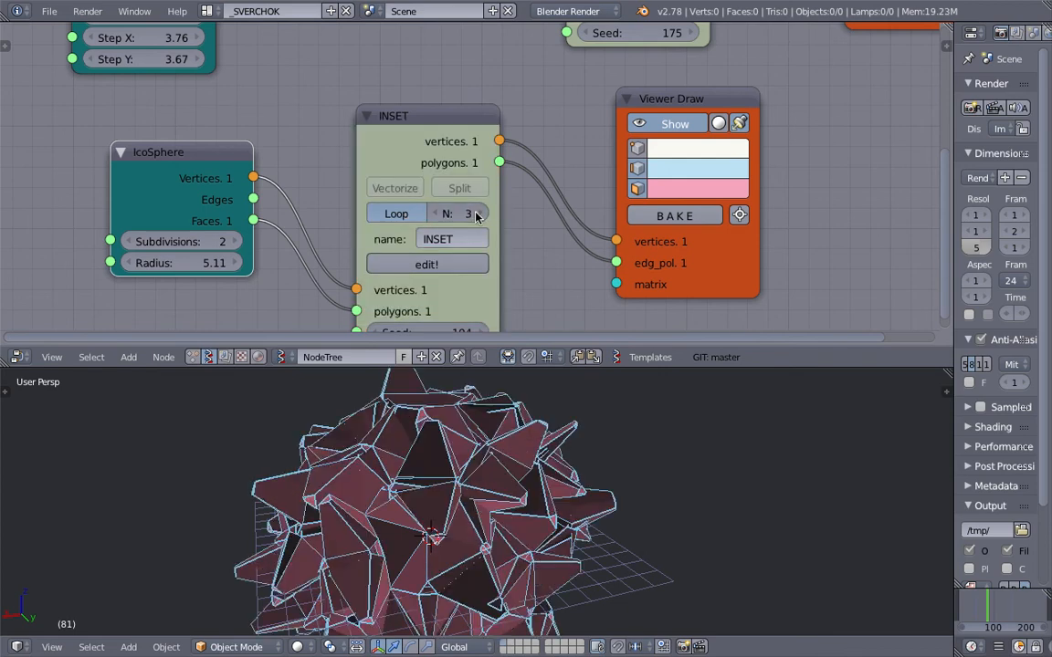
{"action": "left_click", "coordinate": [475, 214]}
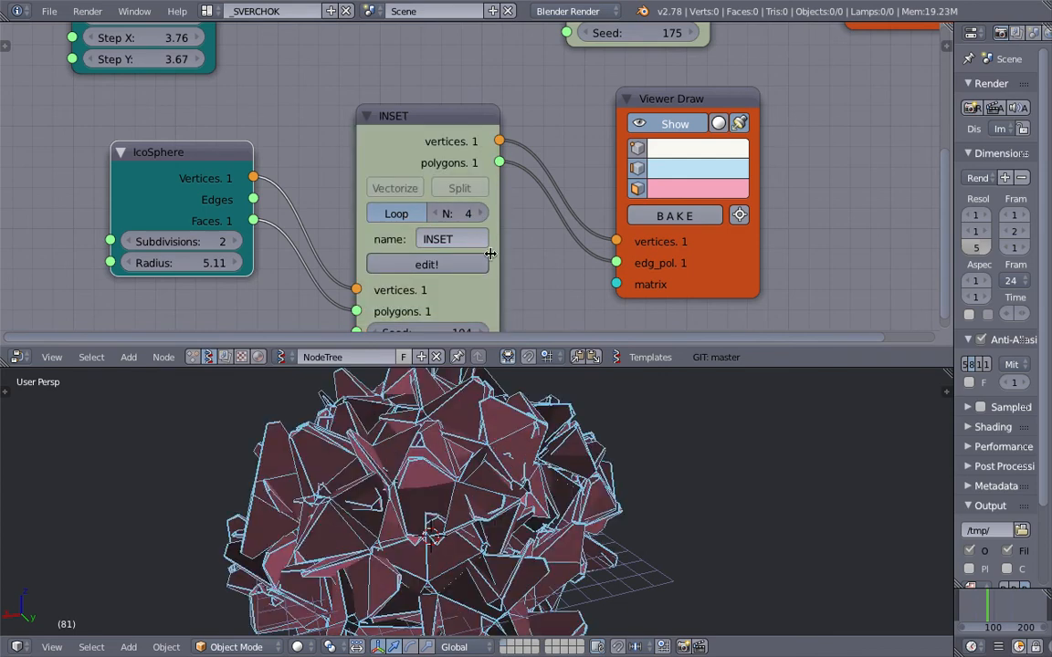
{"action": "scroll", "coordinate": [514, 435], "scroll_direction": "down", "scroll_amount": 3}
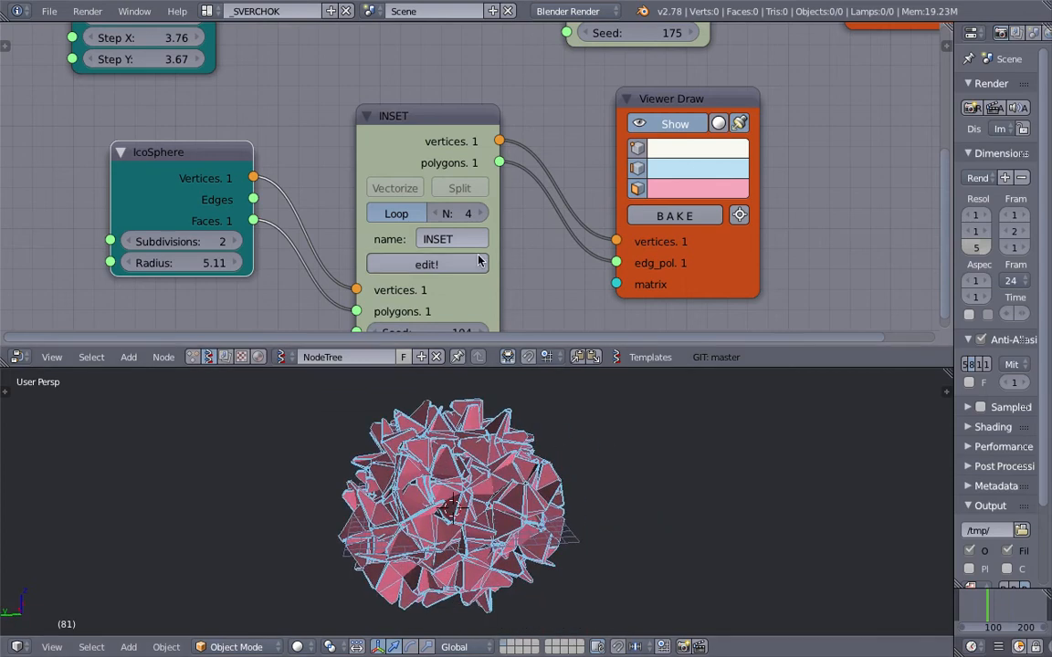
{"action": "scroll", "coordinate": [463, 225], "scroll_direction": "up", "scroll_amount": 2}
{"action": "scroll", "coordinate": [454, 233], "scroll_direction": "down", "scroll_amount": 1}
Step: Widen and reposition the INSET node connected to the IcoSphere
{"action": "left_click", "coordinate": [472, 105]}
{"action": "left_click_drag", "start_coordinate": [472, 106], "coordinate": [437, 92]}
{"action": "scroll", "coordinate": [438, 157], "scroll_direction": "down", "scroll_amount": 1}
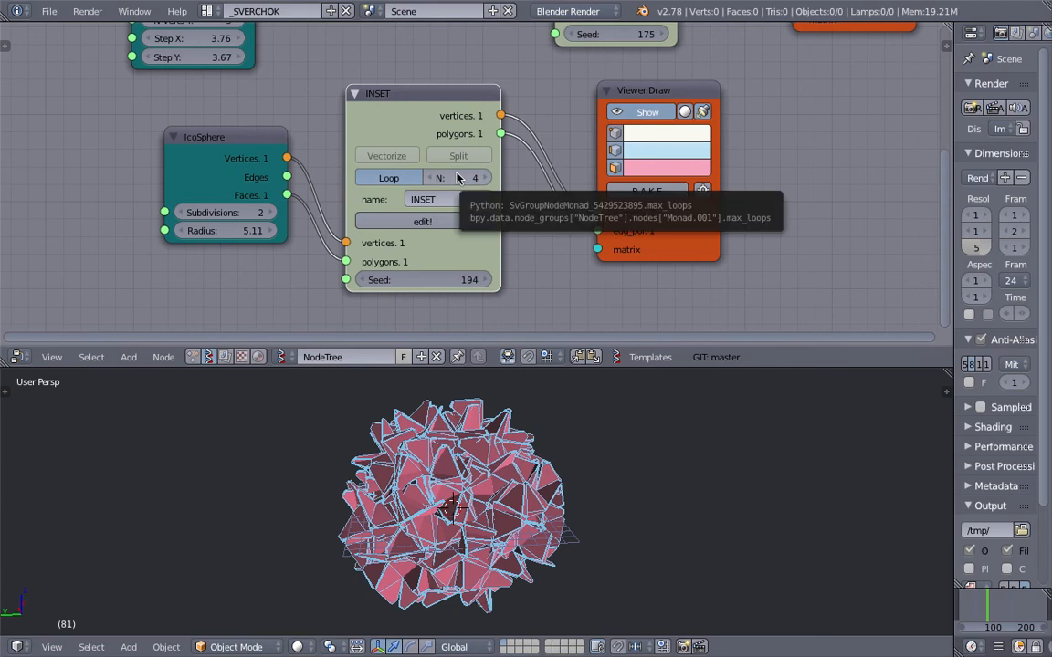
{"action": "middle_click_drag", "start_coordinate": [605, 497], "coordinate": [448, 439]}
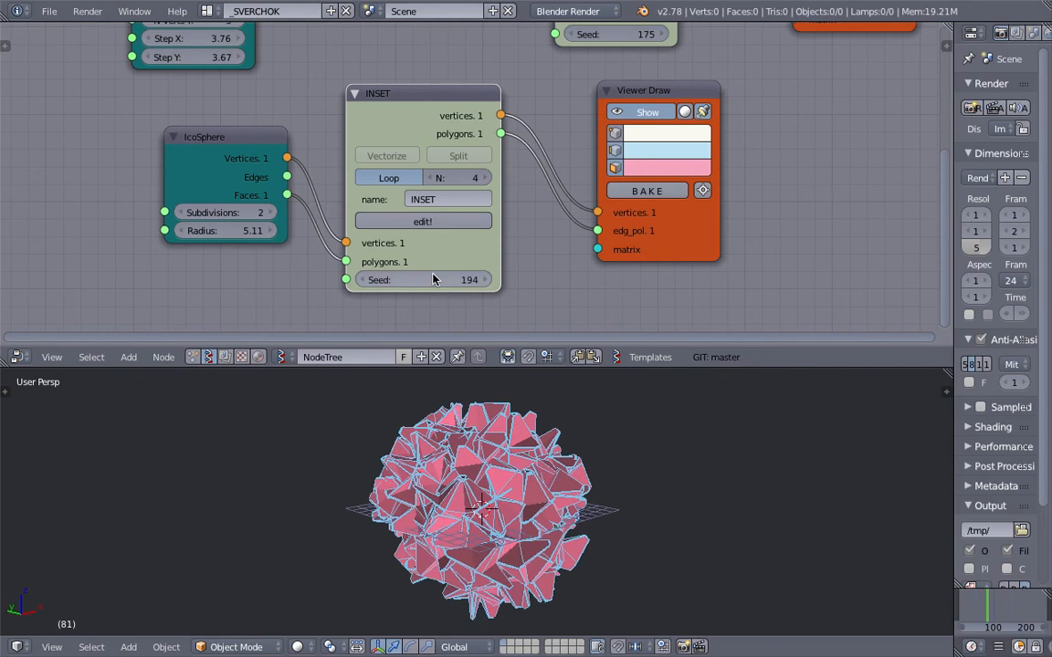
Step: Set the IcoSphere INSET's Seed to 222 and try N at 3 before setting it to 4
{"action": "left_click_drag", "start_coordinate": [455, 280], "coordinate": [480, 280]}
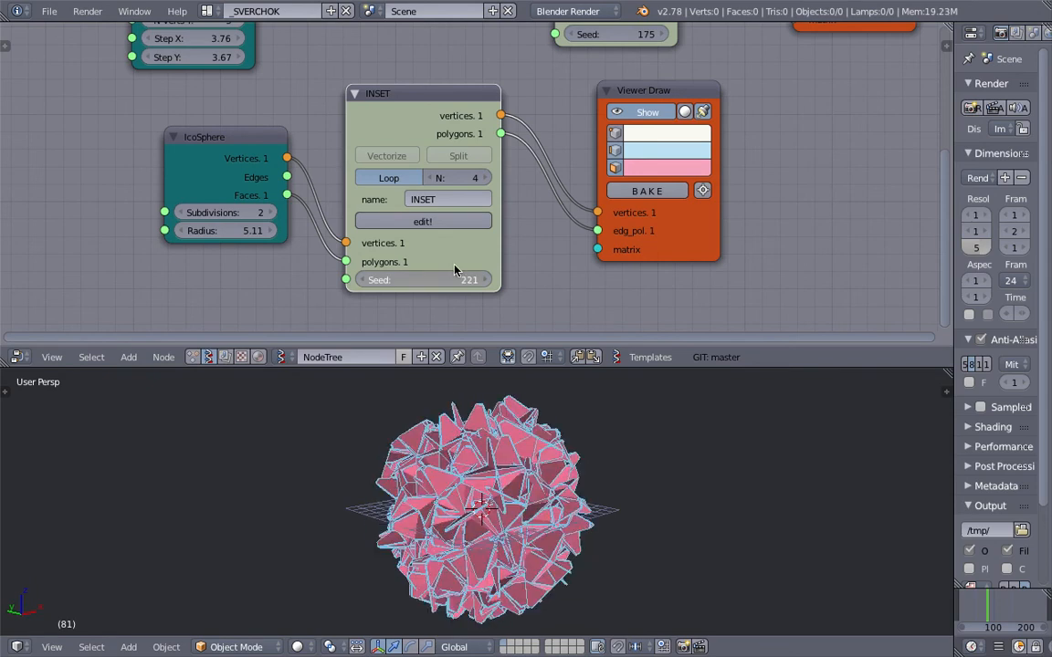
{"action": "left_click_drag", "start_coordinate": [446, 178], "coordinate": [436, 178]}
{"action": "mouse_move", "coordinate": [469, 174]}
{"action": "middle_mouse_down"}
{"action": "mouse_move", "coordinate": [458, 228]}
{"action": "mouse_move", "coordinate": [455, 162]}
{"action": "middle_mouse_up"}
{"action": "scroll", "coordinate": [457, 196], "scroll_direction": "down", "scroll_amount": 1}
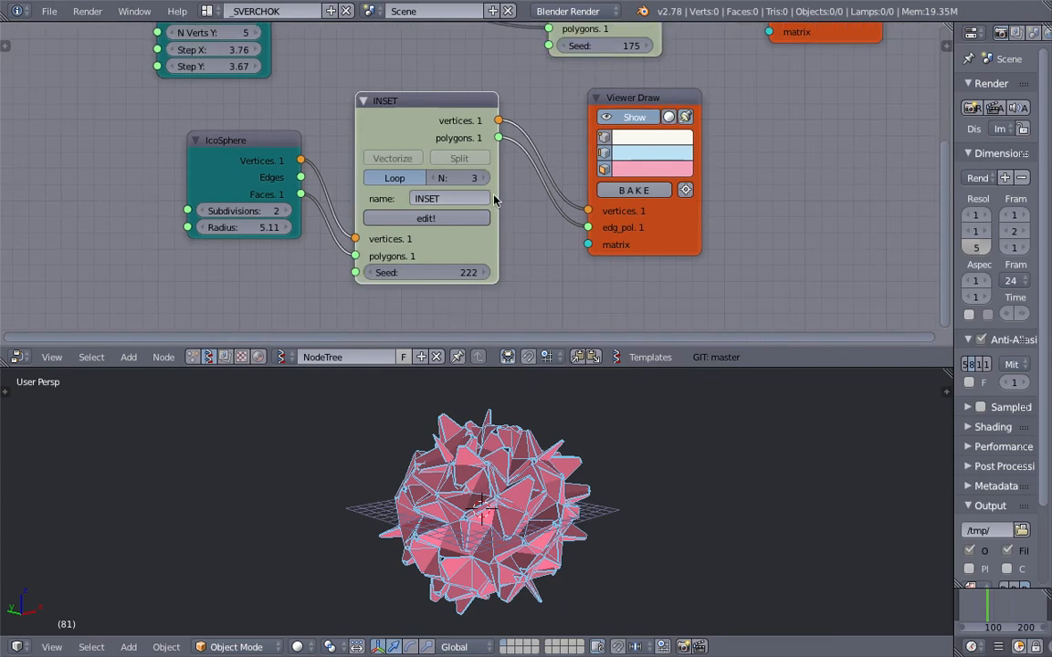
{"action": "scroll", "coordinate": [489, 183], "scroll_direction": "up", "scroll_amount": 4}
{"action": "left_click", "coordinate": [490, 180]}
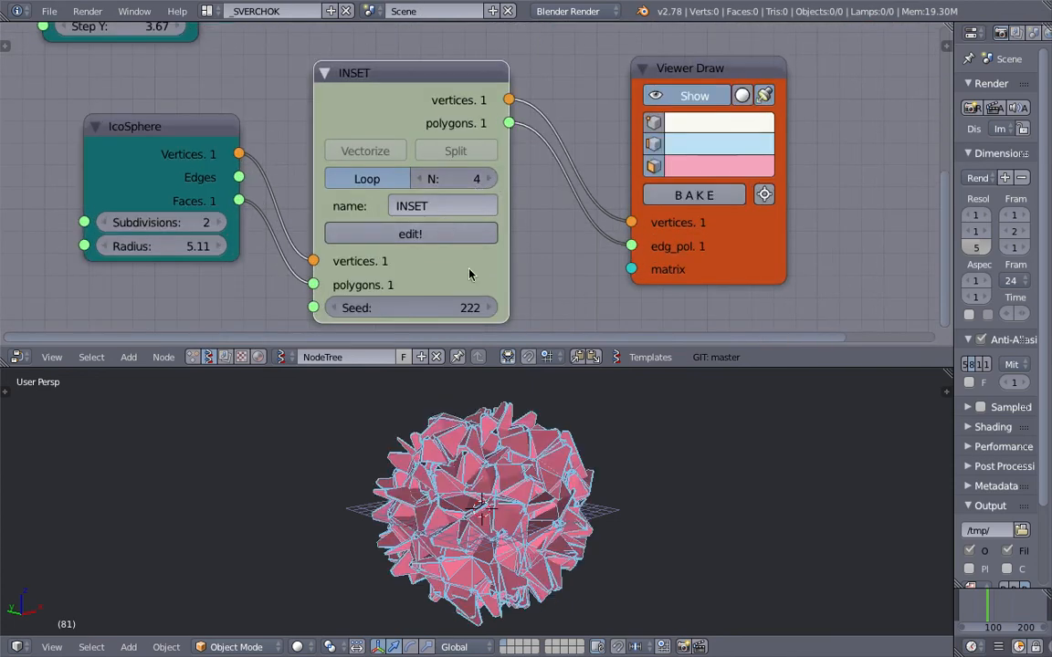
{"action": "scroll", "coordinate": [461, 328], "scroll_direction": "down", "scroll_amount": 2}
Step: Enlarge the node editor and spread the lower Viewer Draw and INSET nodes farther from the IcoSphere
{"action": "left_click_drag", "start_coordinate": [759, 370], "coordinate": [744, 454]}
{"action": "left_click_drag", "start_coordinate": [599, 198], "coordinate": [719, 203]}
{"action": "left_click_drag", "start_coordinate": [454, 205], "coordinate": [542, 217]}
{"action": "middle_click_drag", "start_coordinate": [540, 243], "coordinate": [498, 220]}
{"action": "scroll", "coordinate": [498, 220], "scroll_direction": "up", "scroll_amount": 3}
Step: Open the INSET monad for editing, move Random Num Gen closer to List Length and adjust Inset Special's Distance
{"action": "left_click", "coordinate": [499, 308]}
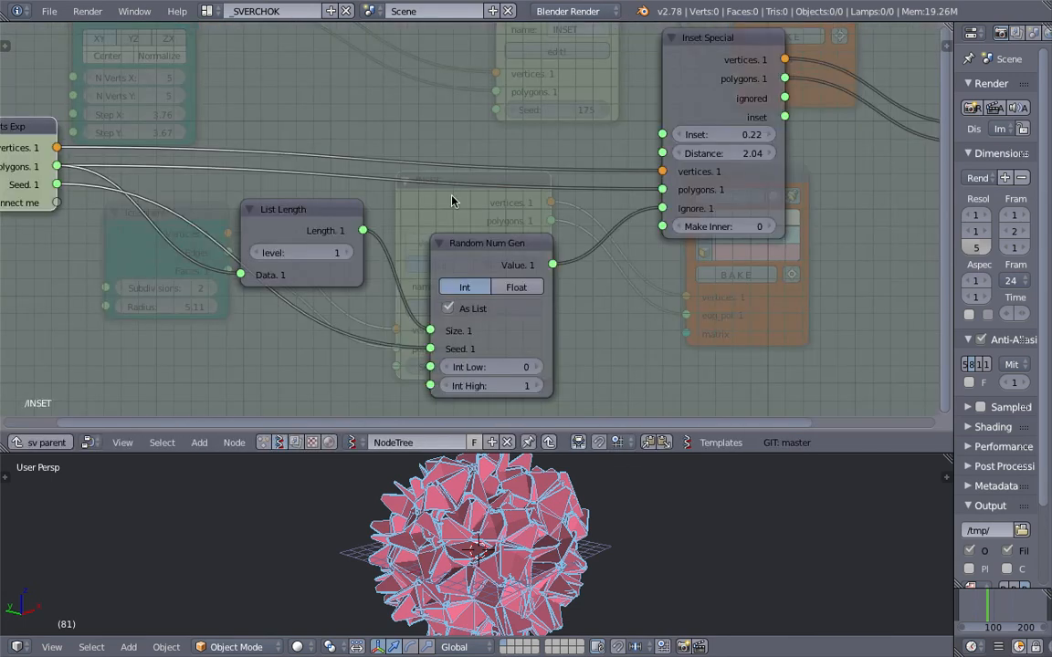
{"action": "left_click_drag", "start_coordinate": [468, 251], "coordinate": [442, 244]}
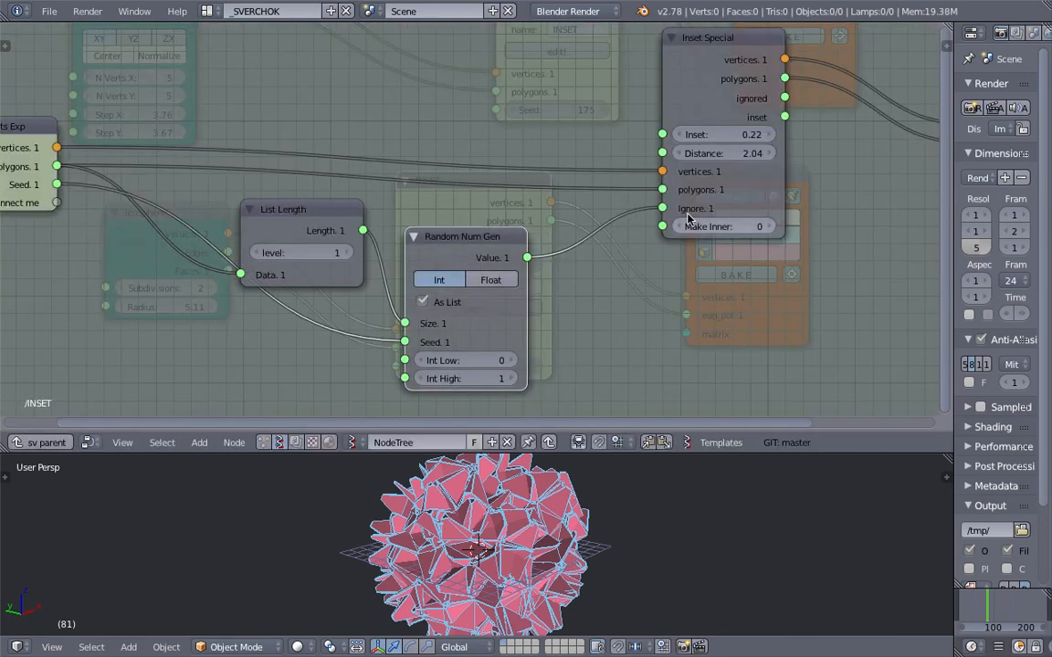
{"action": "mouse_move", "coordinate": [736, 157]}
{"action": "left_mouse_down"}
{"action": "mouse_move", "coordinate": [826, 157]}
{"action": "mouse_move", "coordinate": [735, 153]}
{"action": "left_mouse_up"}
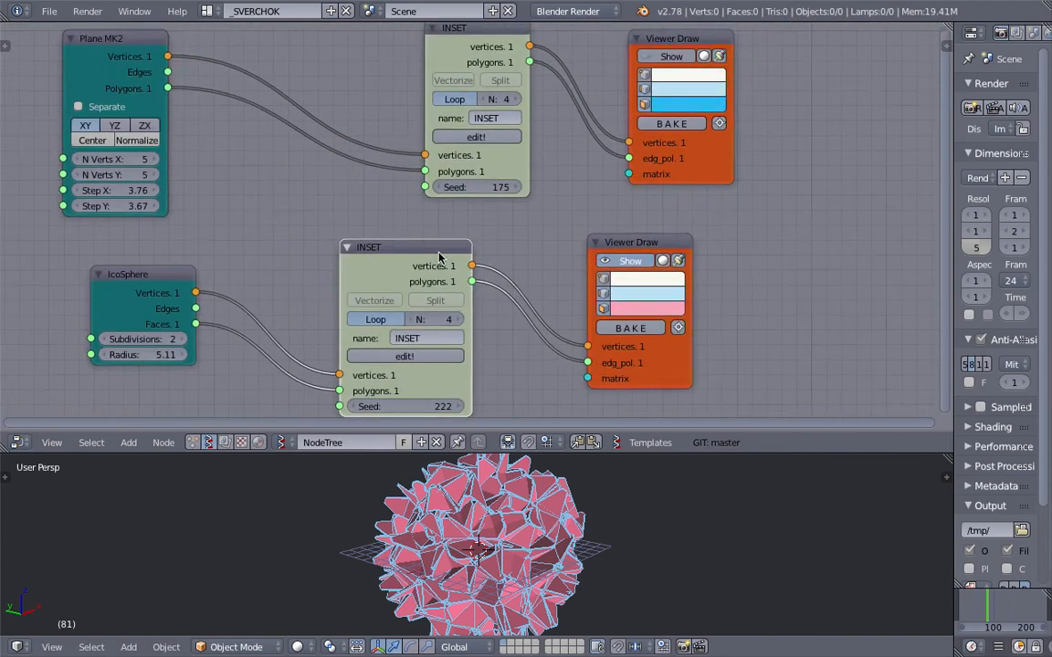
Step: Save the file with the plane and IcoSphere node chains
{"action": "middle_click_drag", "start_coordinate": [538, 210], "coordinate": [412, 195]}
{"action": "key", "text": "ctrl+s"}
{"action": "left_click", "coordinate": [431, 198]}
Step: Look through the Sverchok node categories, including Generators, Number, Scene, Alpha Nodes, Transforms and Analyzers
{"action": "key", "text": "shift+a"}
{"action": "mouse_move", "coordinate": [685, 211]}
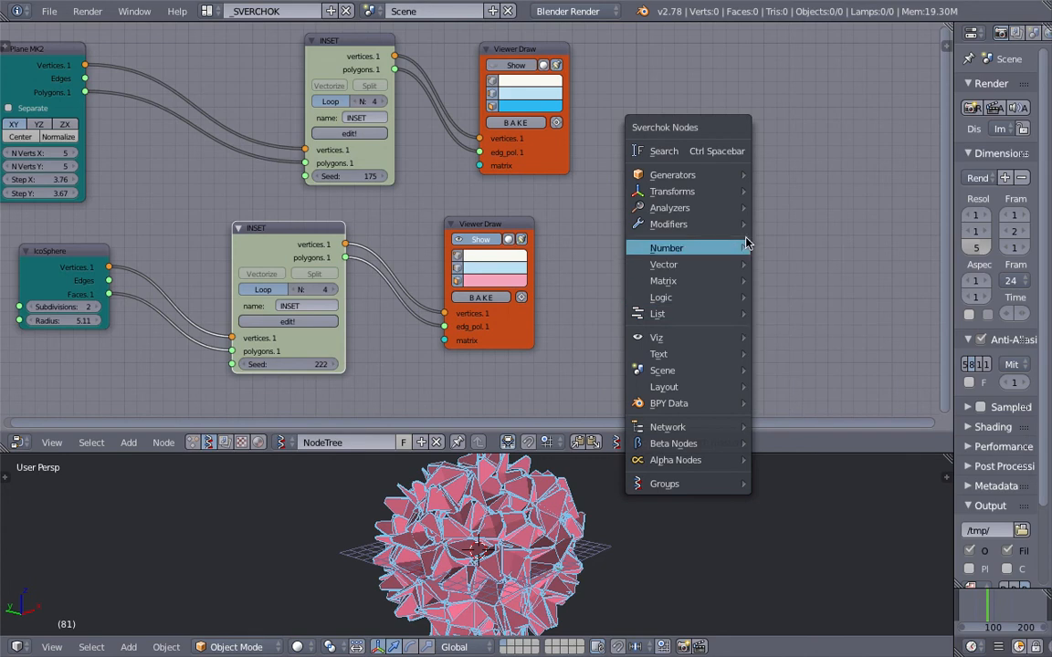
{"action": "mouse_move", "coordinate": [741, 223]}
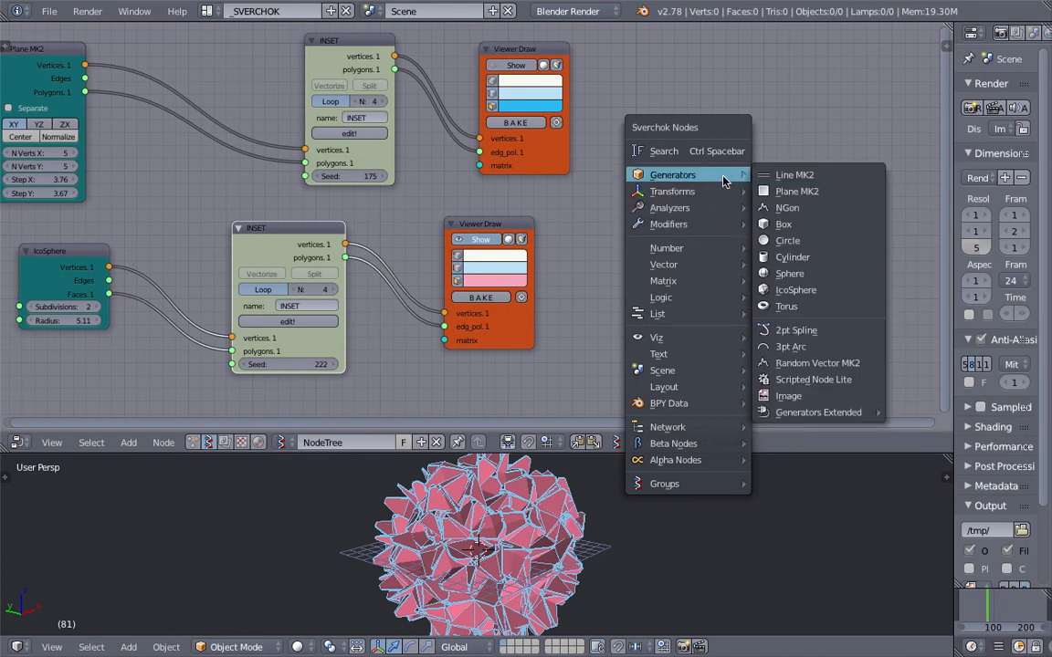
{"action": "mouse_move", "coordinate": [738, 254]}
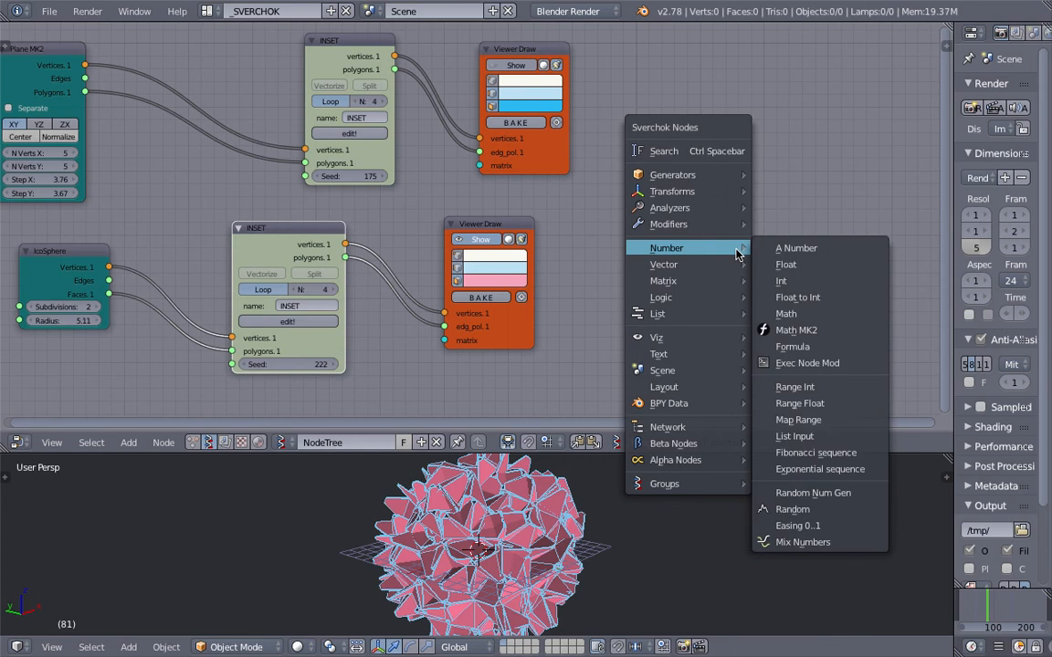
{"action": "mouse_move", "coordinate": [729, 428]}
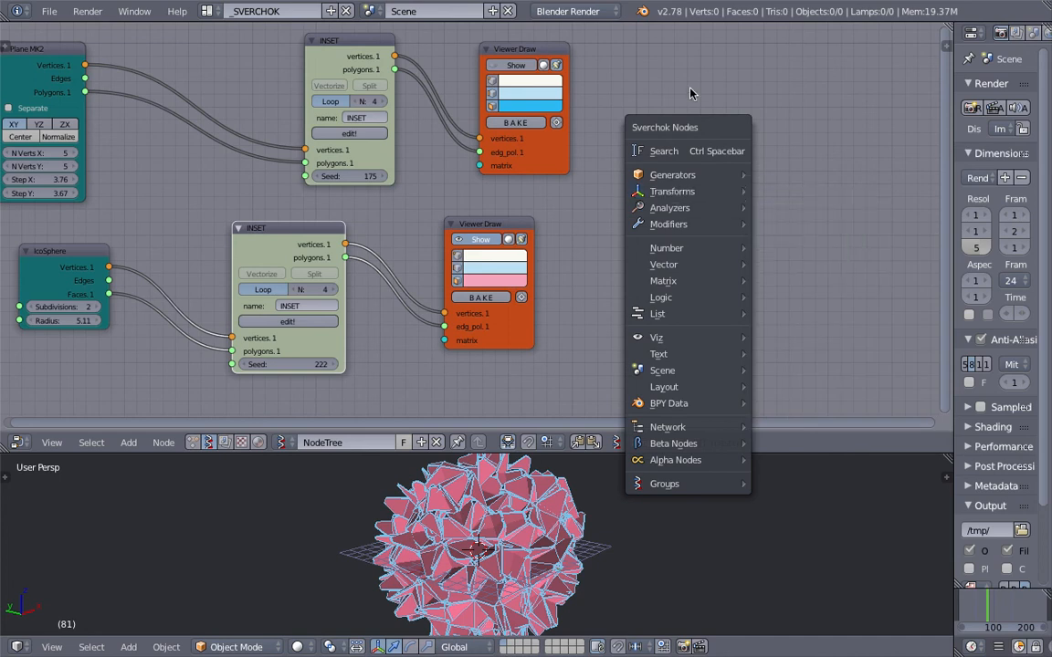
{"action": "key", "text": "Escape"}
{"action": "key", "text": "shift+a"}
{"action": "left_click", "coordinate": [712, 151]}
{"action": "key", "text": "Escape"}
{"action": "key", "text": "shift+a"}
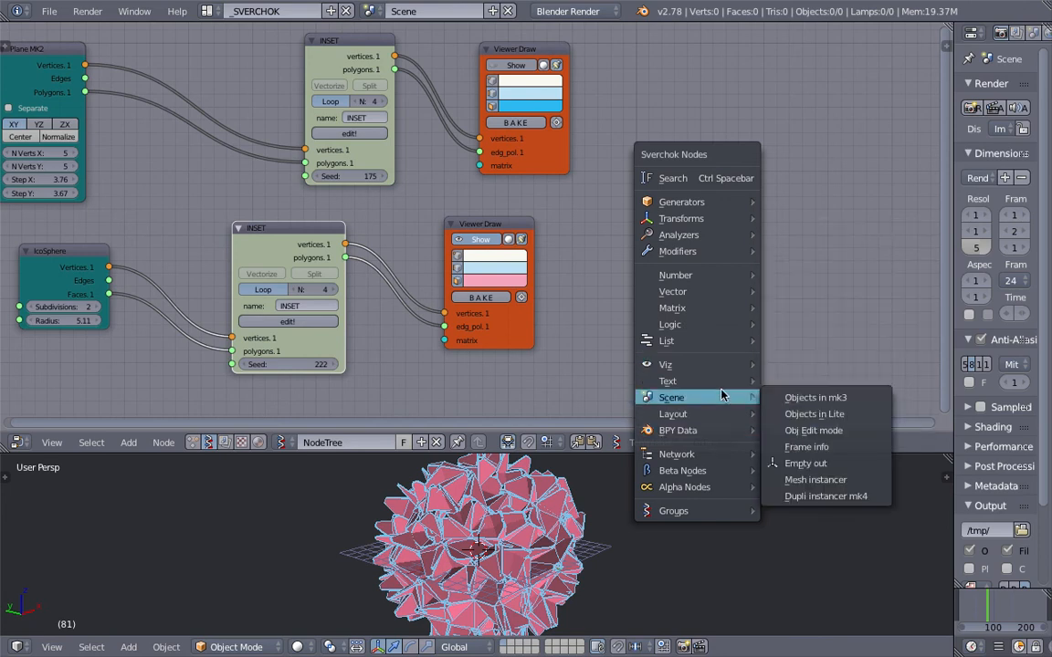
{"action": "mouse_move", "coordinate": [722, 346]}
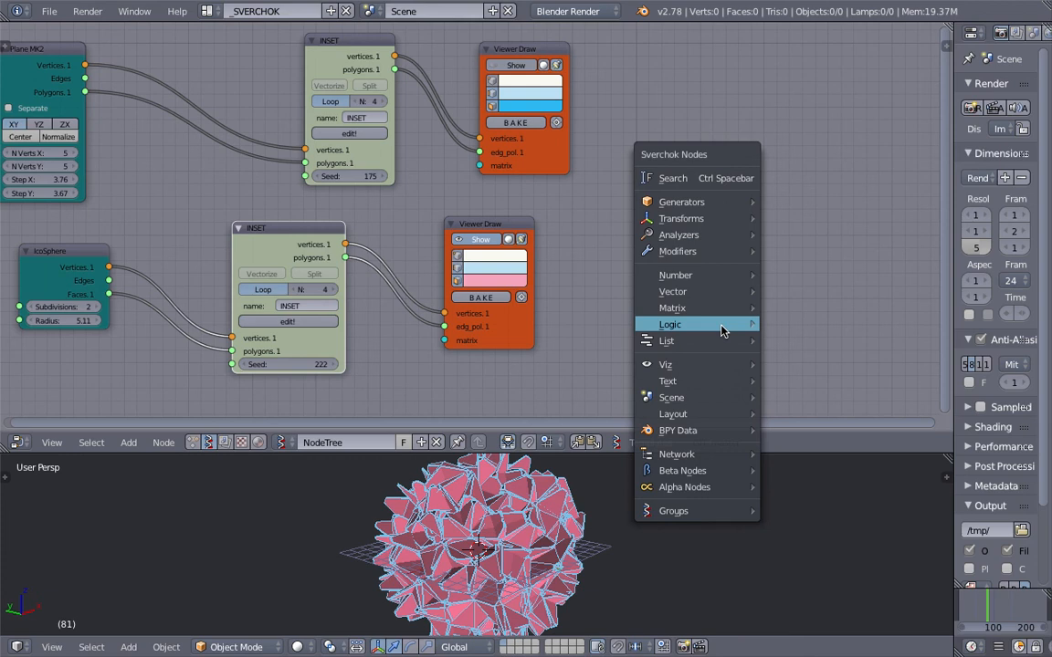
{"action": "mouse_move", "coordinate": [721, 294]}
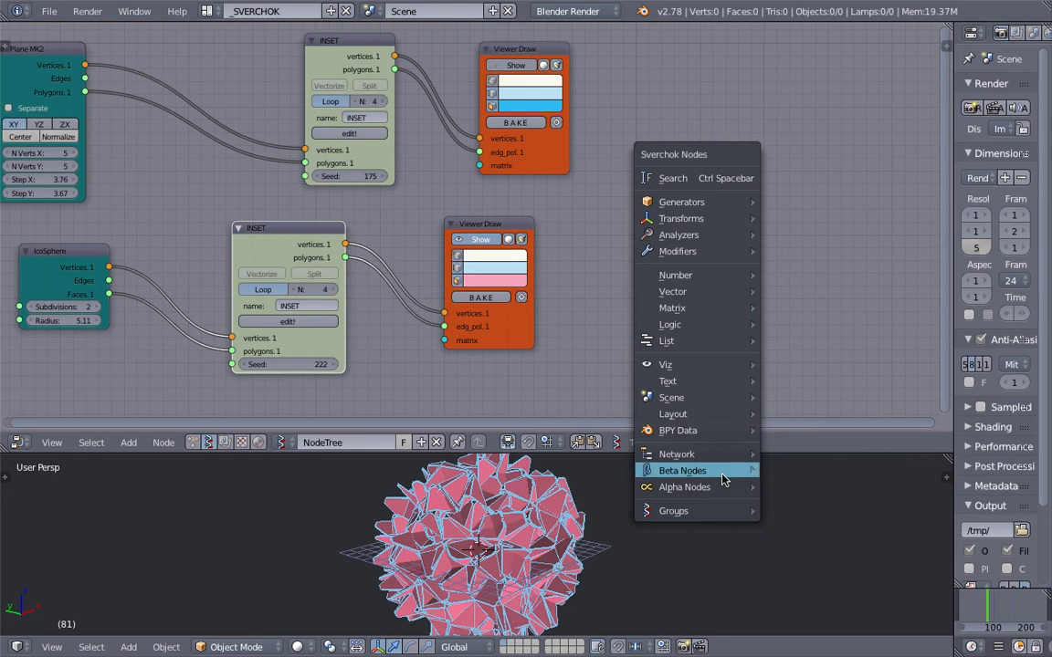
{"action": "mouse_move", "coordinate": [725, 487]}
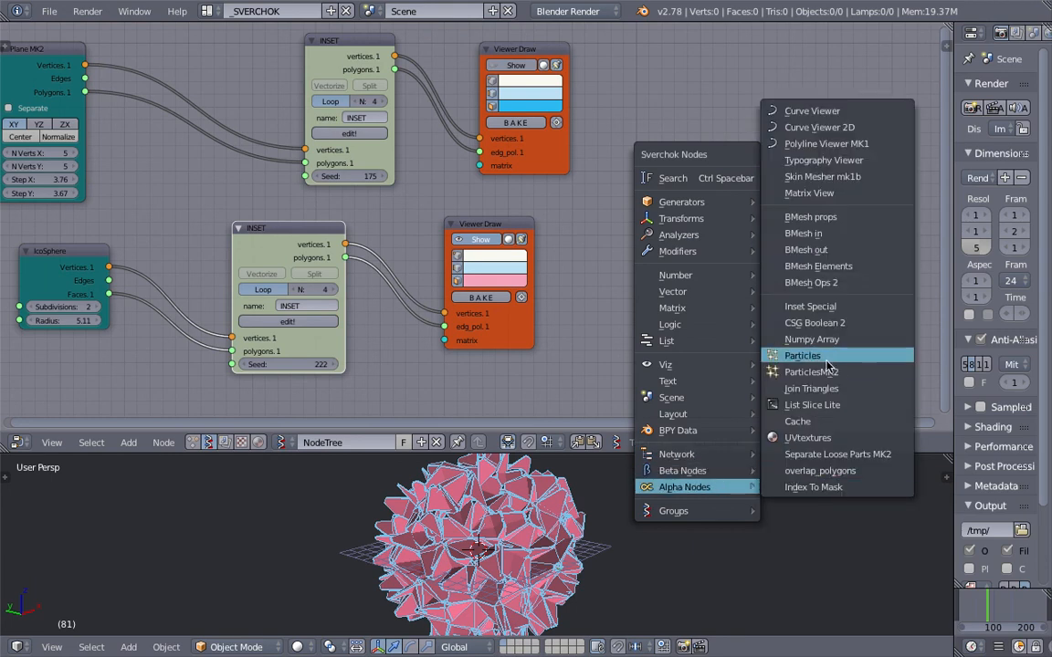
{"action": "mouse_move", "coordinate": [703, 215]}
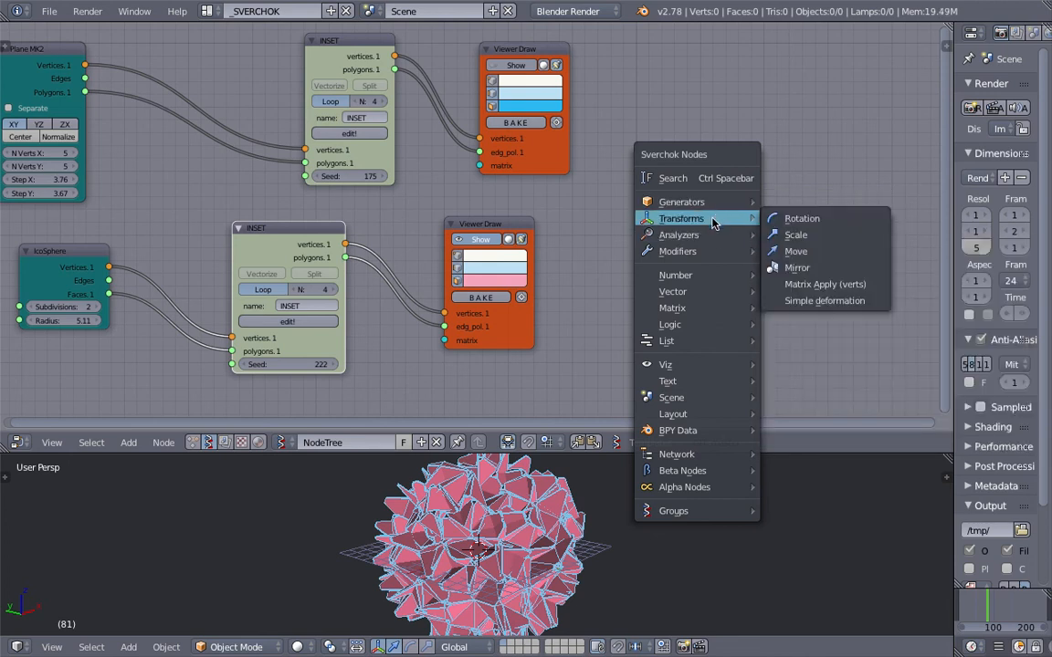
{"action": "mouse_move", "coordinate": [712, 235]}
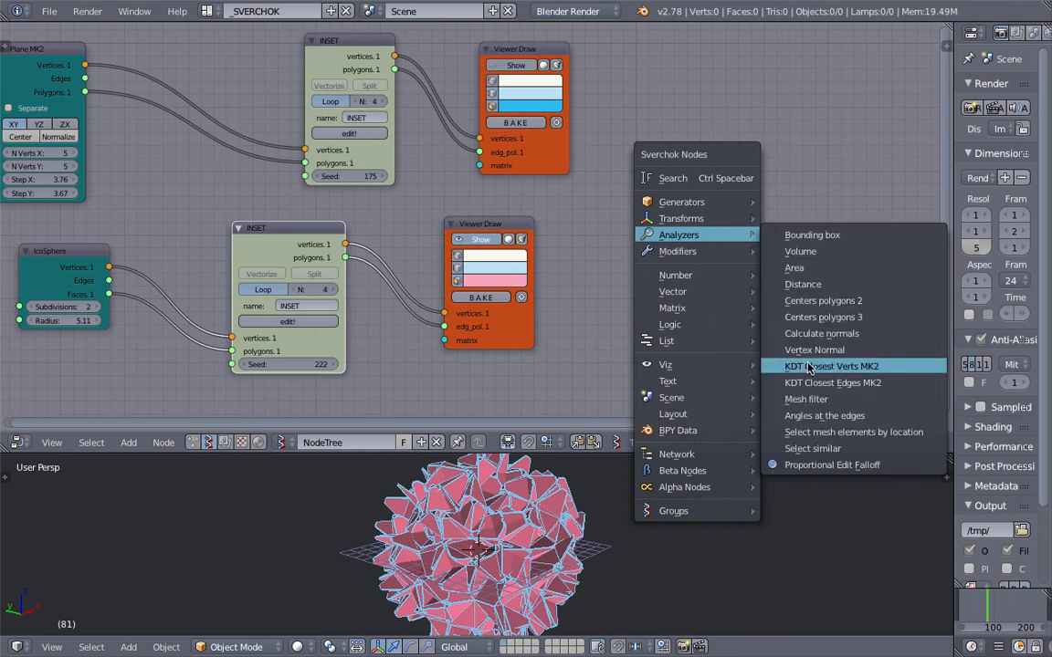
Step: Shift the IcoSphere, its INSET and its Viewer Draw node closer beneath the plane chain and set the lower INSET's N to 3
{"action": "scroll", "coordinate": [627, 216], "scroll_direction": "down", "scroll_amount": 2}
{"action": "middle_click_drag", "start_coordinate": [627, 216], "coordinate": [714, 215]}
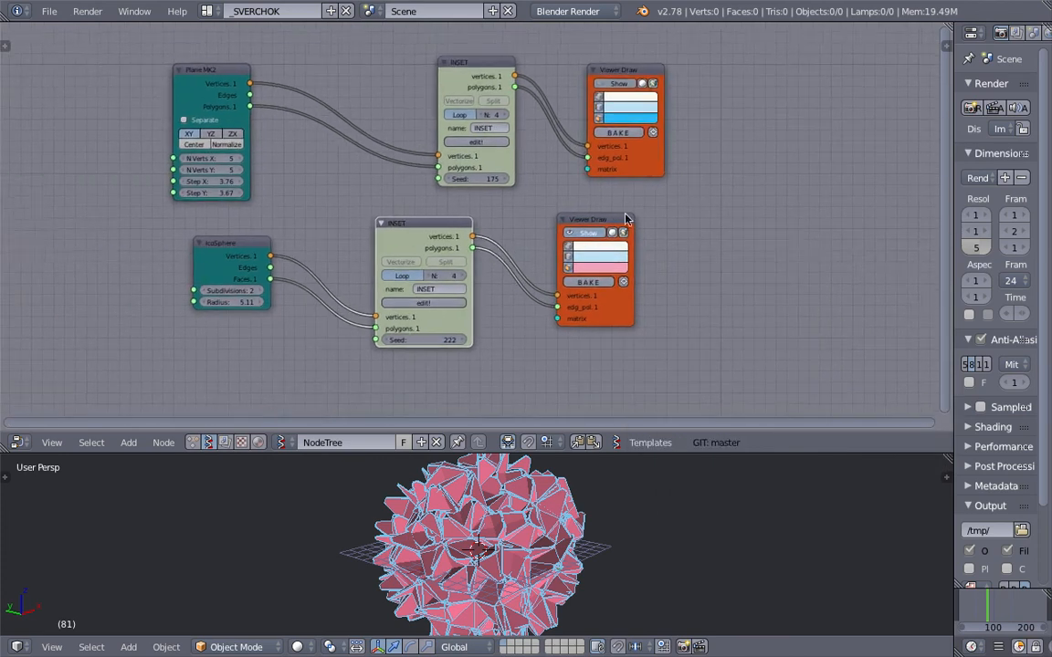
{"action": "left_click_drag", "start_coordinate": [594, 219], "coordinate": [644, 215]}
{"action": "left_click_drag", "start_coordinate": [463, 217], "coordinate": [509, 211]}
{"action": "left_click_drag", "start_coordinate": [254, 253], "coordinate": [306, 241]}
{"action": "left_click", "coordinate": [474, 271]}
{"action": "middle_click_drag", "start_coordinate": [594, 539], "coordinate": [603, 534]}
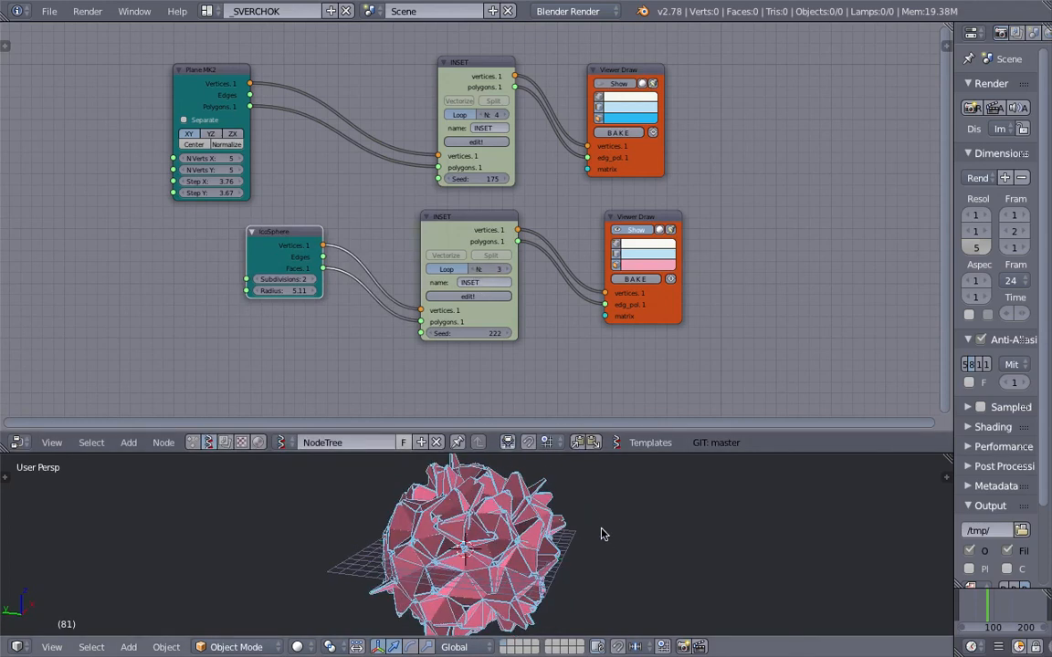
Step: Place the 3D cursor in empty space beside the sphere and add a Vector in node below the IcoSphere node
{"action": "middle_click_drag", "start_coordinate": [539, 351], "coordinate": [557, 300]}
{"action": "left_click", "coordinate": [697, 550]}
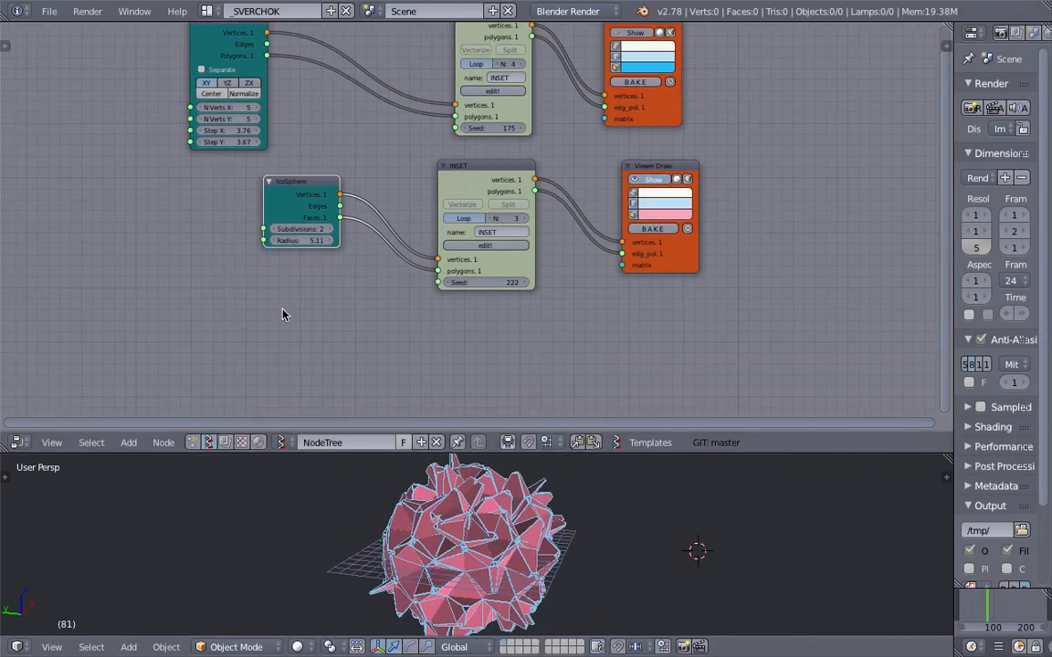
{"action": "middle_click_drag", "start_coordinate": [289, 307], "coordinate": [296, 293]}
{"action": "key", "text": "shift+a"}
{"action": "left_click", "coordinate": [294, 291]}
{"action": "type", "text": "vector i"}
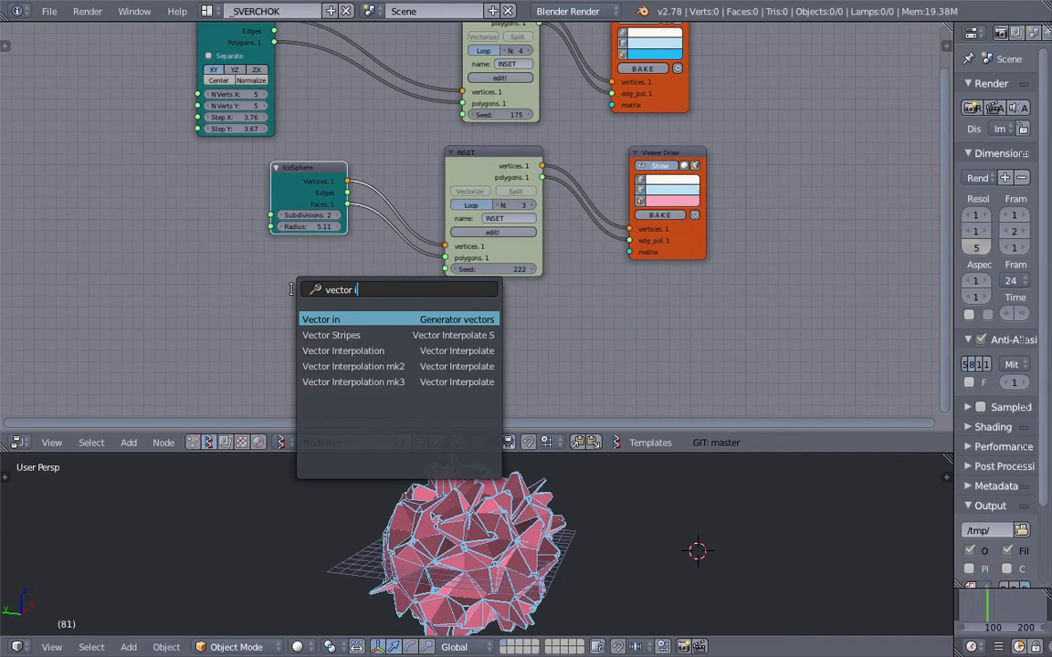
{"action": "key", "text": "Return"}
{"action": "left_click", "coordinate": [287, 274]}
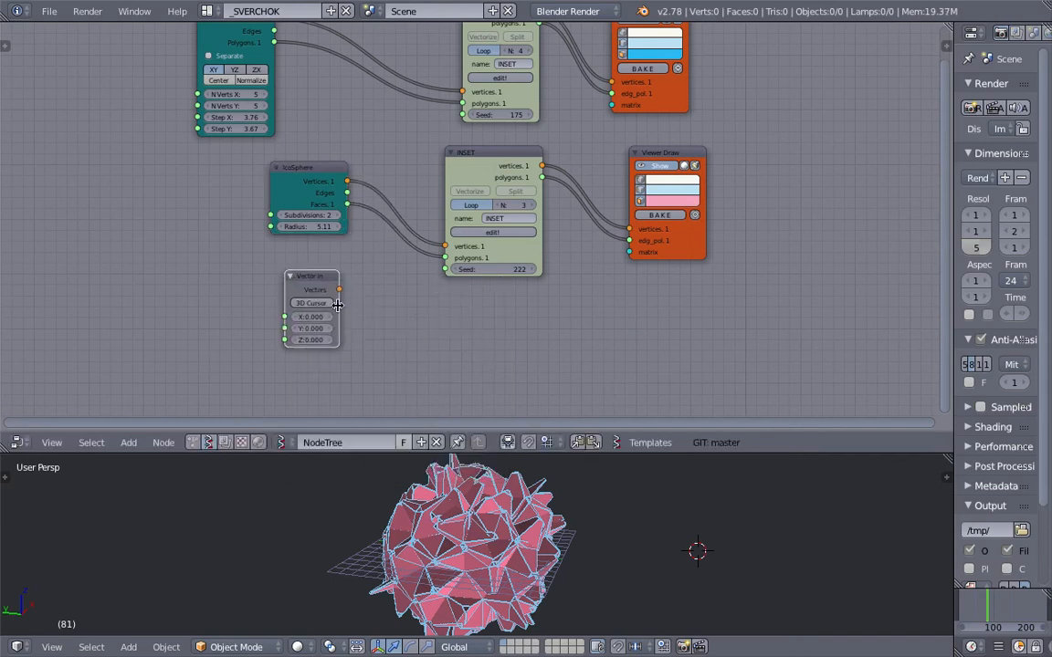
Step: Offset the sphere by linking Vector in, set from the 3D cursor, to its Viewer Draw's matrix input, and show the plane's Viewer Draw
{"action": "mouse_move", "coordinate": [347, 290]}
{"action": "left_mouse_down"}
{"action": "mouse_move", "coordinate": [418, 271]}
{"action": "mouse_move", "coordinate": [629, 251]}
{"action": "left_mouse_up"}
{"action": "middle_click_drag", "start_coordinate": [630, 508], "coordinate": [659, 481]}
{"action": "middle_click_drag", "start_coordinate": [603, 52], "coordinate": [572, 124]}
{"action": "left_click", "coordinate": [601, 93]}
{"action": "middle_click_drag", "start_coordinate": [594, 486], "coordinate": [539, 497]}
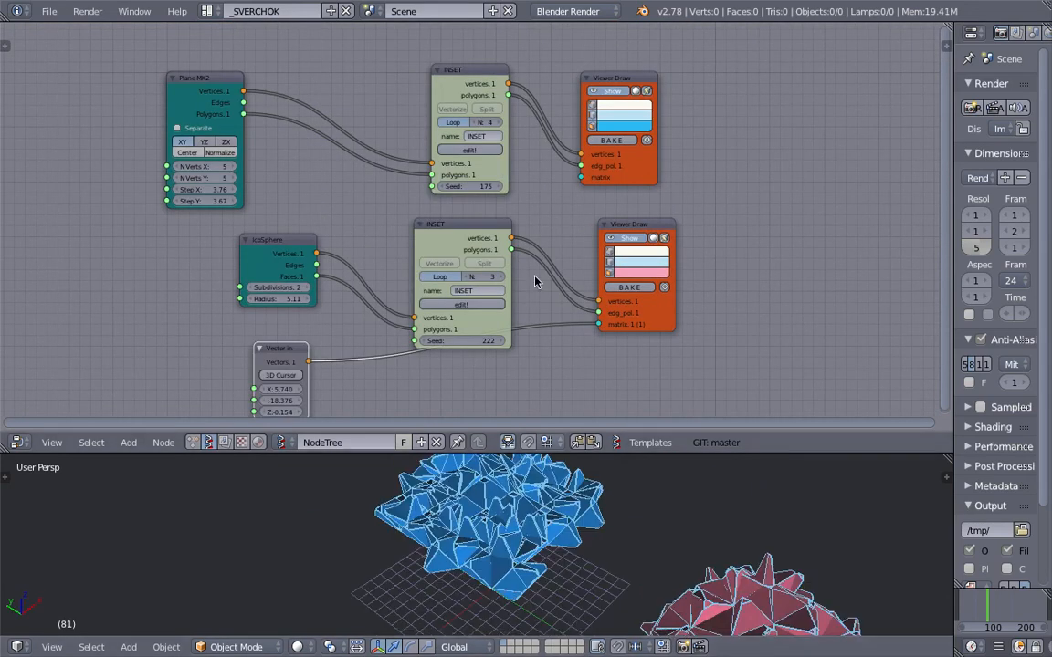
Step: Reposition the IcoSphere chain's INSET and Viewer Draw nodes and save the file
{"action": "scroll", "coordinate": [497, 230], "scroll_direction": "down", "scroll_amount": 2}
{"action": "left_click_drag", "start_coordinate": [477, 232], "coordinate": [492, 258]}
{"action": "left_click_drag", "start_coordinate": [607, 230], "coordinate": [606, 238]}
{"action": "middle_click_drag", "start_coordinate": [641, 528], "coordinate": [377, 561]}
{"action": "key", "text": "ctrl+s"}
{"action": "left_click", "coordinate": [374, 563]}
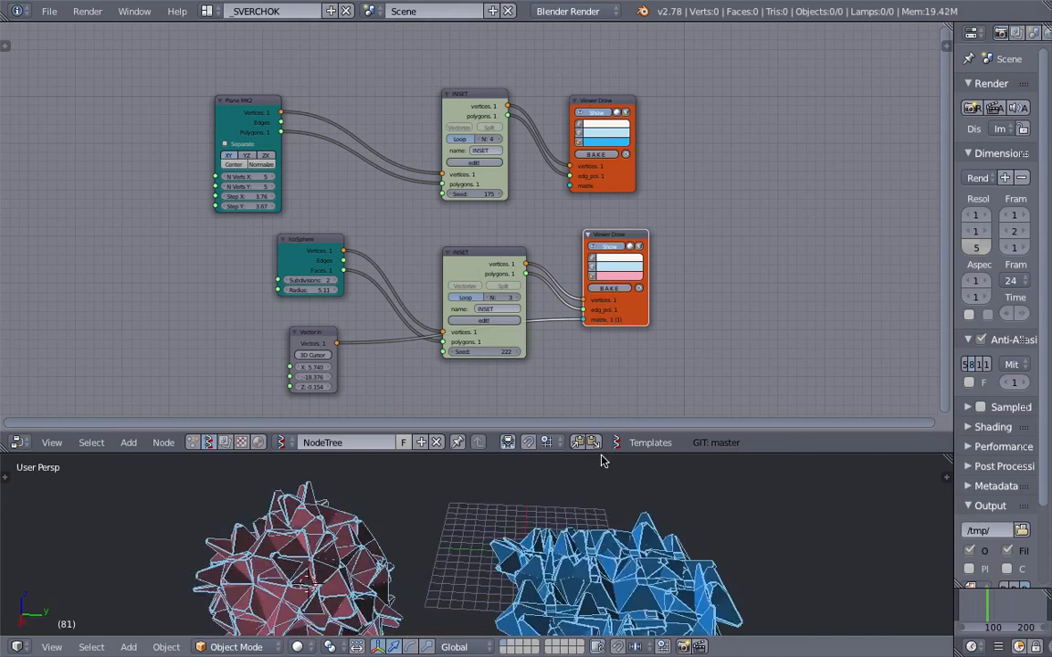
Step: Enlarge the 3D viewport and frame the sphere and plane with empty space beside them
{"action": "left_click_drag", "start_coordinate": [600, 454], "coordinate": [600, 252]}
{"action": "middle_click_drag", "start_coordinate": [593, 393], "coordinate": [556, 398]}
{"action": "scroll", "coordinate": [688, 444], "scroll_direction": "down", "scroll_amount": 3}
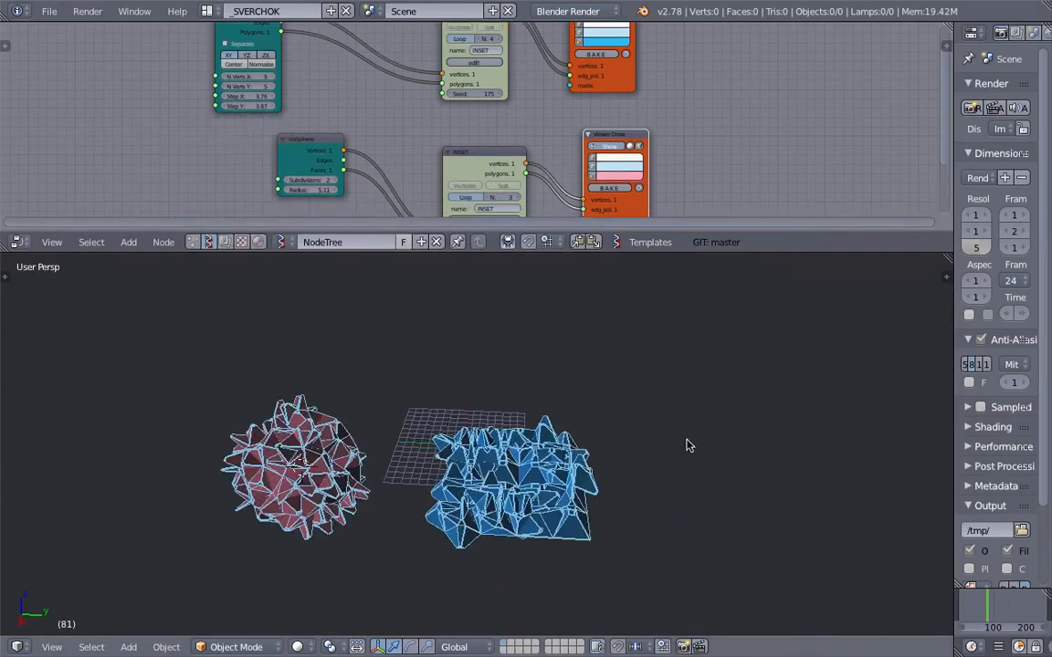
{"action": "middle_click_drag", "start_coordinate": [642, 438], "coordinate": [559, 446]}
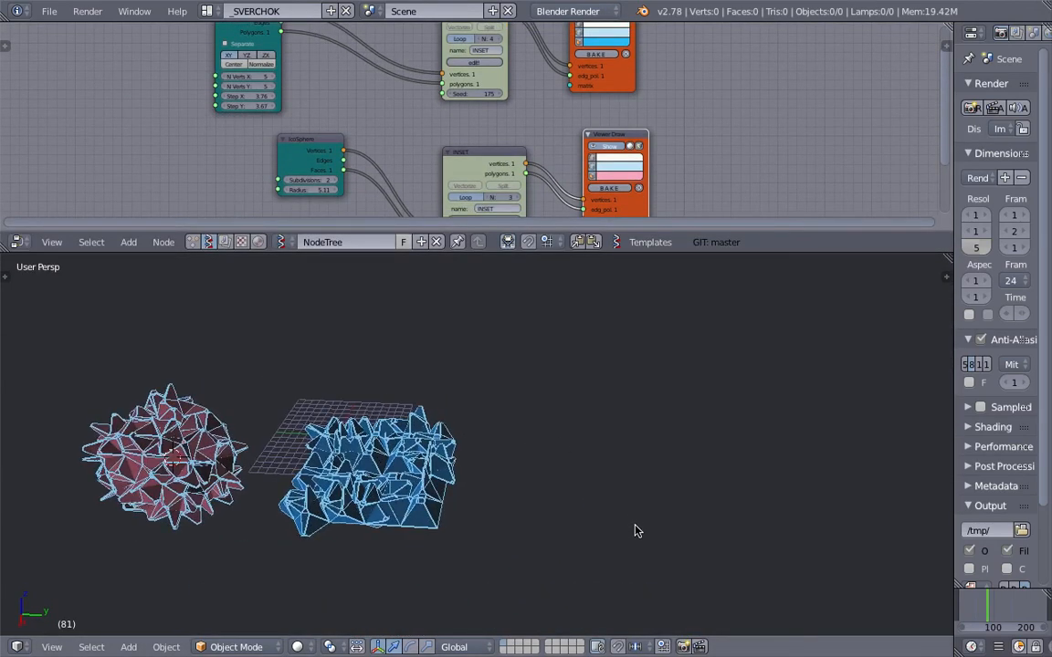
Step: Sketch a branching tree with grease pencil strokes in the empty space beside the plane
{"action": "left_click_drag", "start_coordinate": [641, 527], "coordinate": [667, 366]}
{"action": "left_click_drag", "start_coordinate": [640, 479], "coordinate": [614, 468]}
{"action": "left_click_drag", "start_coordinate": [668, 384], "coordinate": [748, 350]}
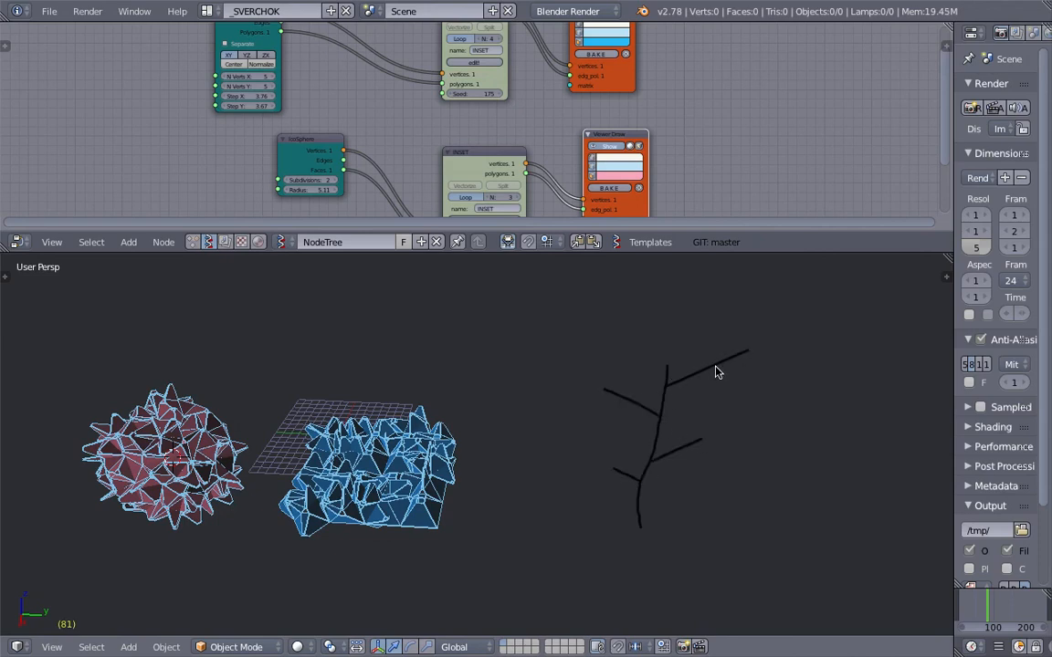
{"action": "left_click_drag", "start_coordinate": [686, 376], "coordinate": [690, 318]}
{"action": "left_click_drag", "start_coordinate": [732, 357], "coordinate": [737, 317]}
{"action": "left_click_drag", "start_coordinate": [667, 394], "coordinate": [598, 330]}
{"action": "left_click_drag", "start_coordinate": [587, 409], "coordinate": [504, 355]}
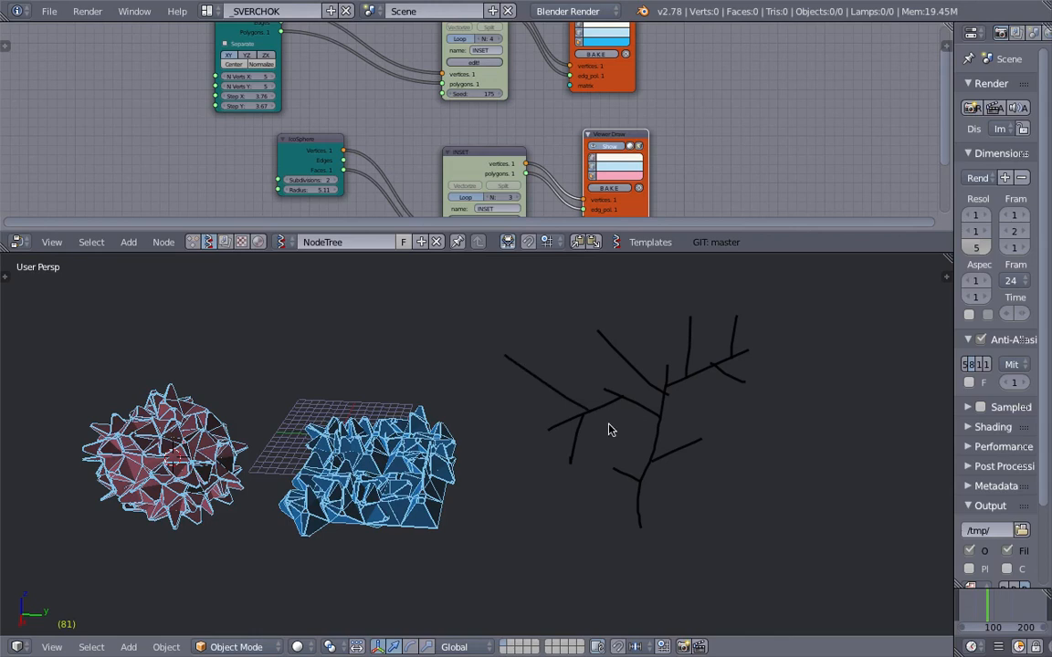
{"action": "mouse_move", "coordinate": [682, 332]}
{"action": "left_mouse_down"}
{"action": "mouse_move", "coordinate": [652, 301]}
{"action": "mouse_move", "coordinate": [715, 296]}
{"action": "left_mouse_up"}
Step: Delete the grease pencil layer holding the branching sketch and hide the viewport's properties region
{"action": "mouse_move", "coordinate": [618, 361]}
{"action": "middle_mouse_down"}
{"action": "mouse_move", "coordinate": [628, 419]}
{"action": "mouse_move", "coordinate": [631, 411]}
{"action": "middle_mouse_up"}
{"action": "left_click", "coordinate": [947, 277]}
{"action": "scroll", "coordinate": [800, 400], "scroll_direction": "down", "scroll_amount": 2}
{"action": "left_click", "coordinate": [922, 344]}
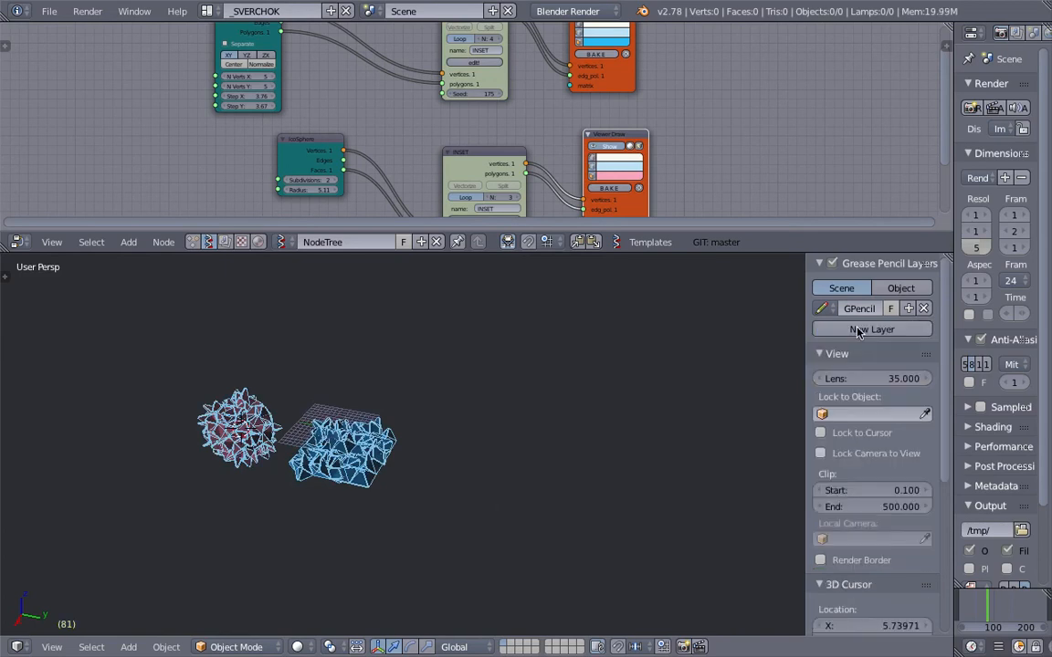
{"action": "left_click_drag", "start_coordinate": [807, 318], "coordinate": [1022, 343]}
Step: Enlarge the node editor again so both complete INSET chains fit above the viewport
{"action": "scroll", "coordinate": [523, 447], "scroll_direction": "up", "scroll_amount": 3}
{"action": "middle_click_drag", "start_coordinate": [475, 452], "coordinate": [574, 390]}
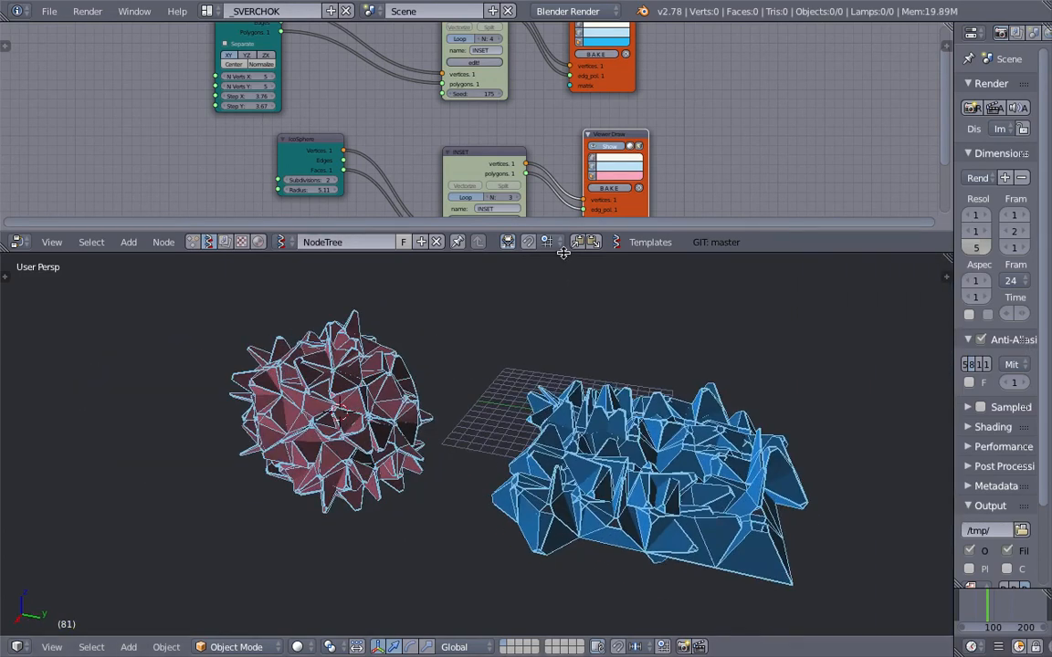
{"action": "left_click_drag", "start_coordinate": [564, 252], "coordinate": [559, 417]}
{"action": "middle_click_drag", "start_coordinate": [470, 181], "coordinate": [327, 170]}
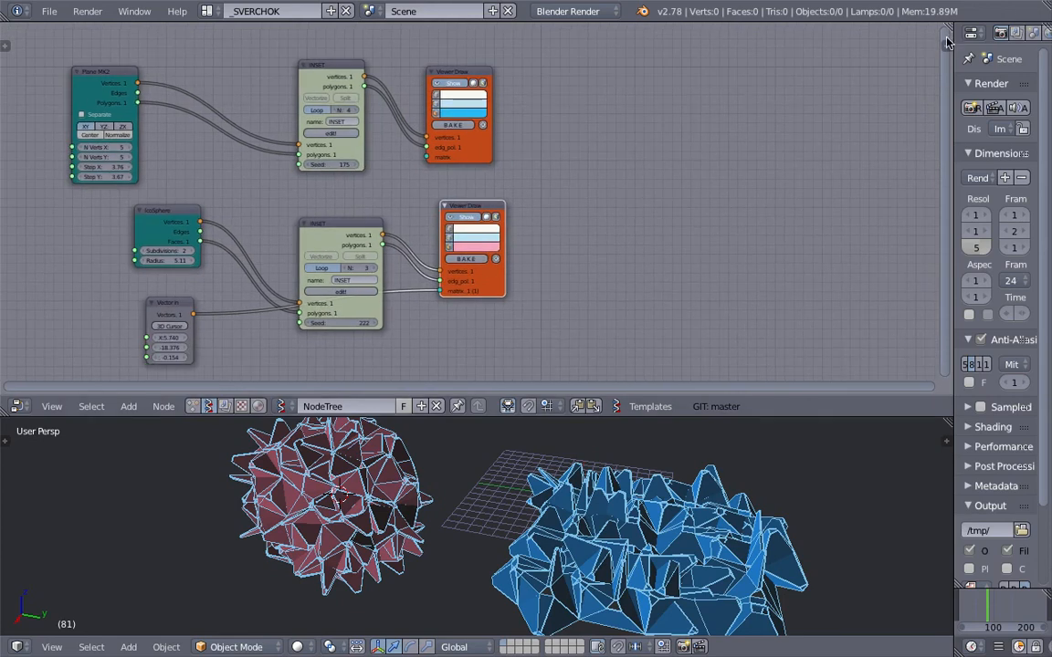
{"action": "middle_click_drag", "start_coordinate": [682, 142], "coordinate": [670, 137]}
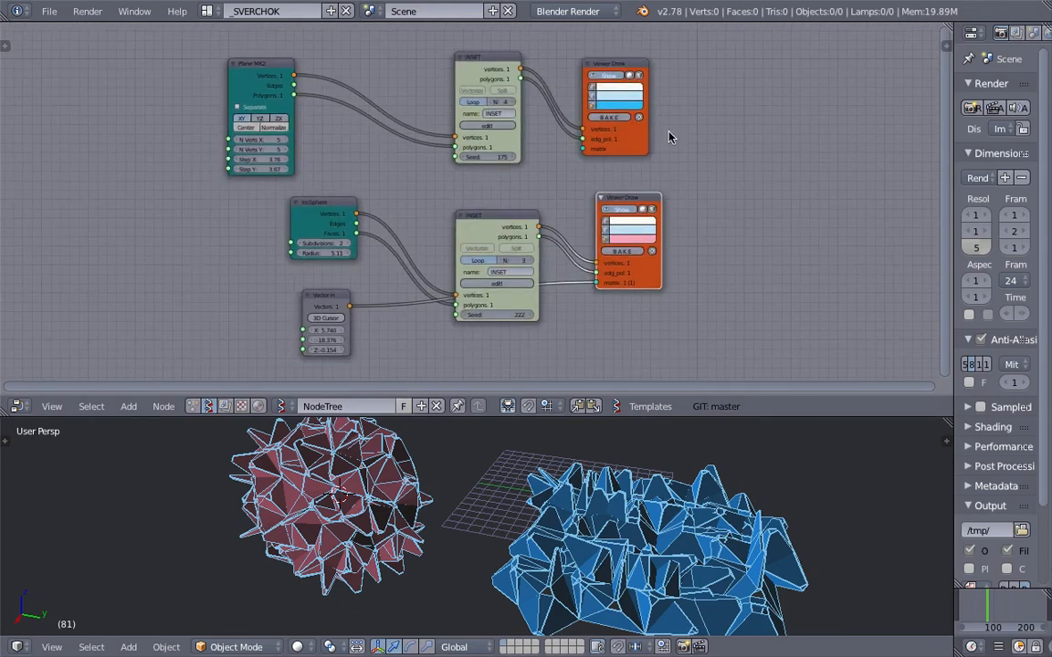